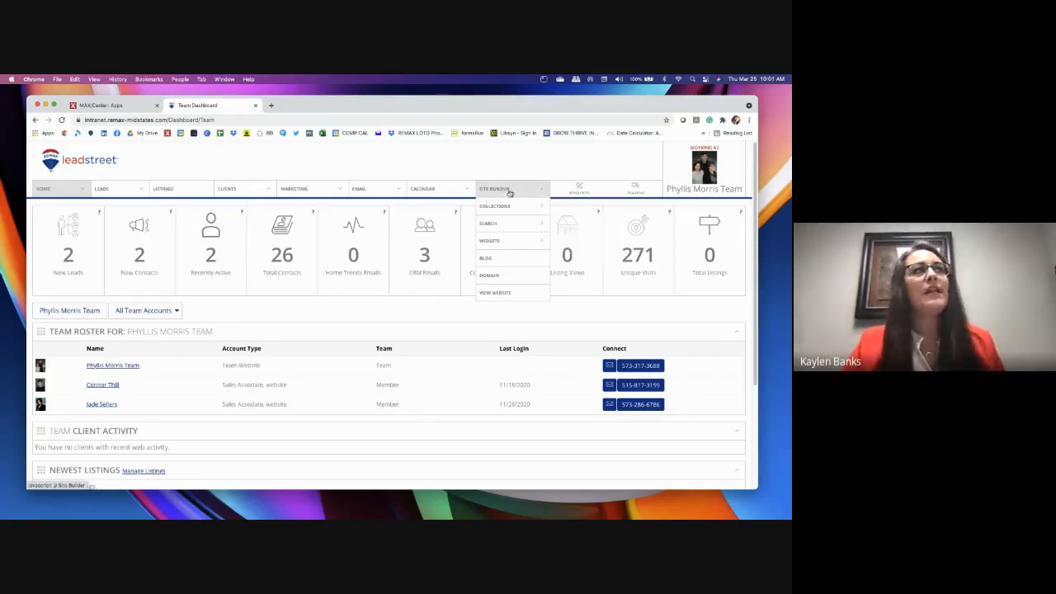
Open the layouts gallery in the site builder's collections
mouse_move(507, 206)
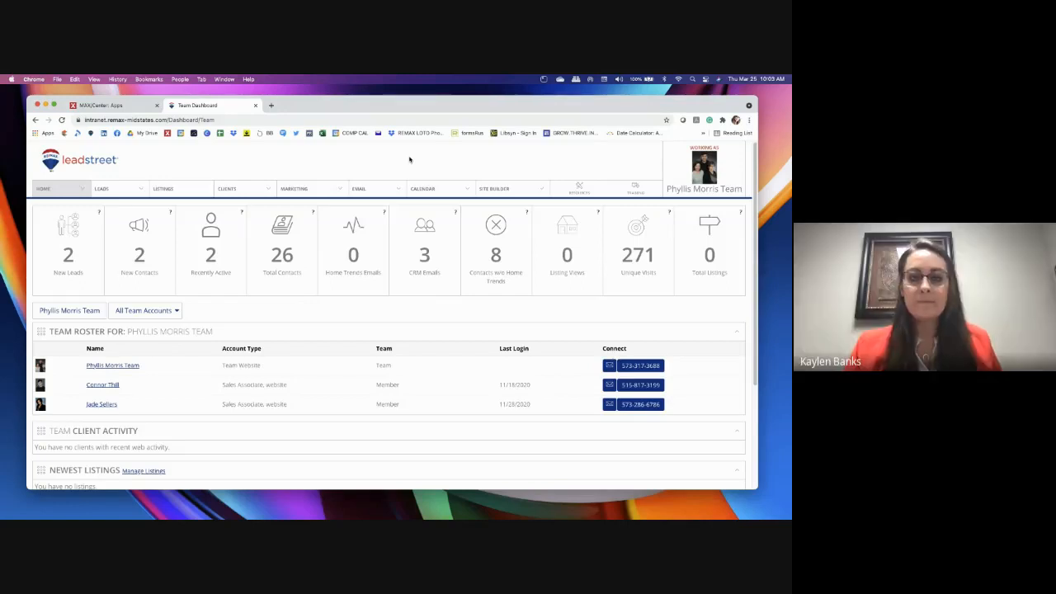
left_click(506, 189)
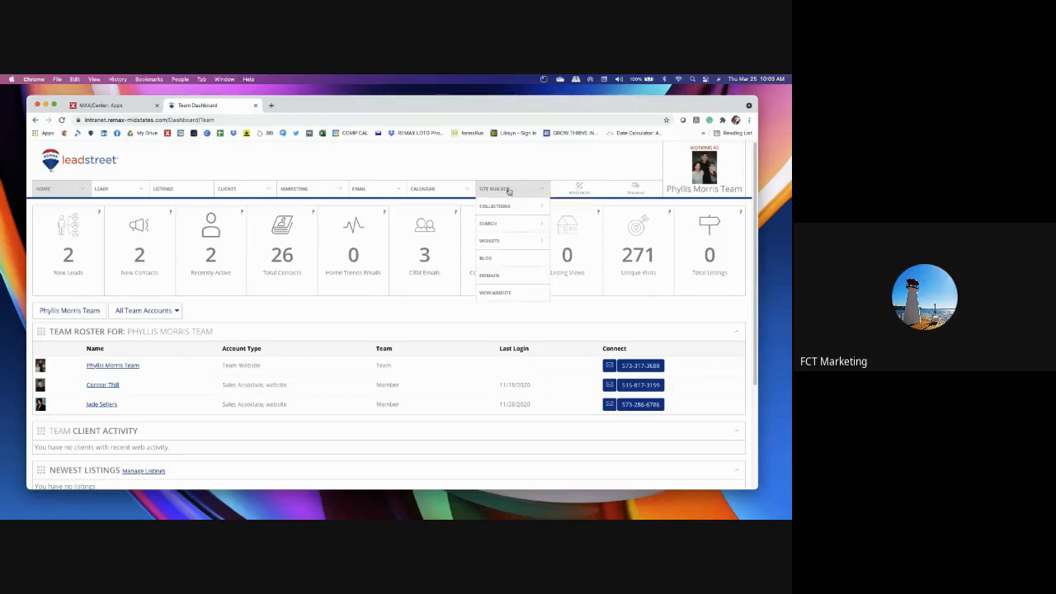
mouse_move(510, 208)
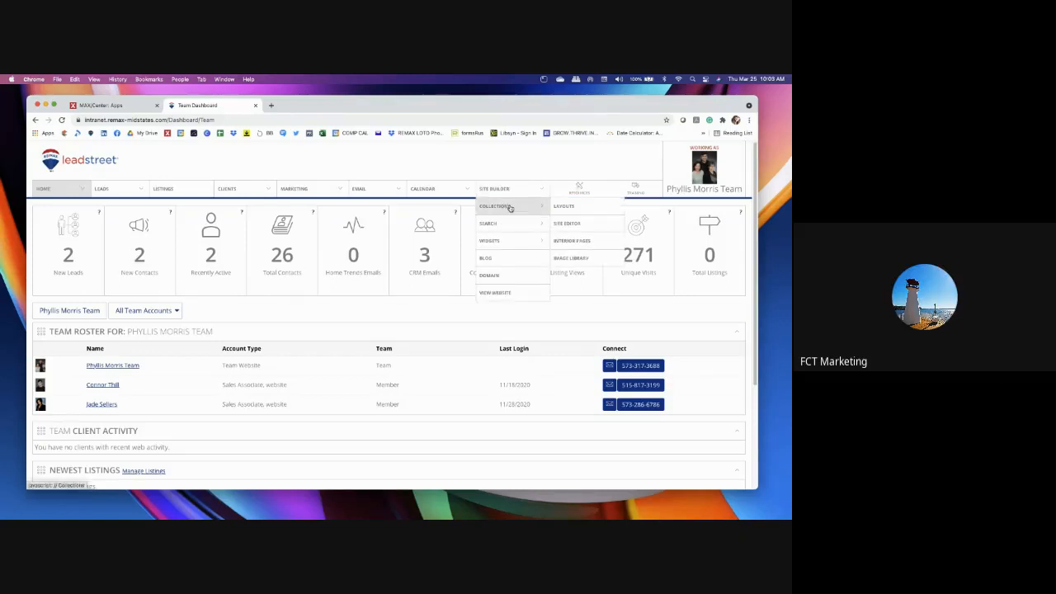
left_click(565, 207)
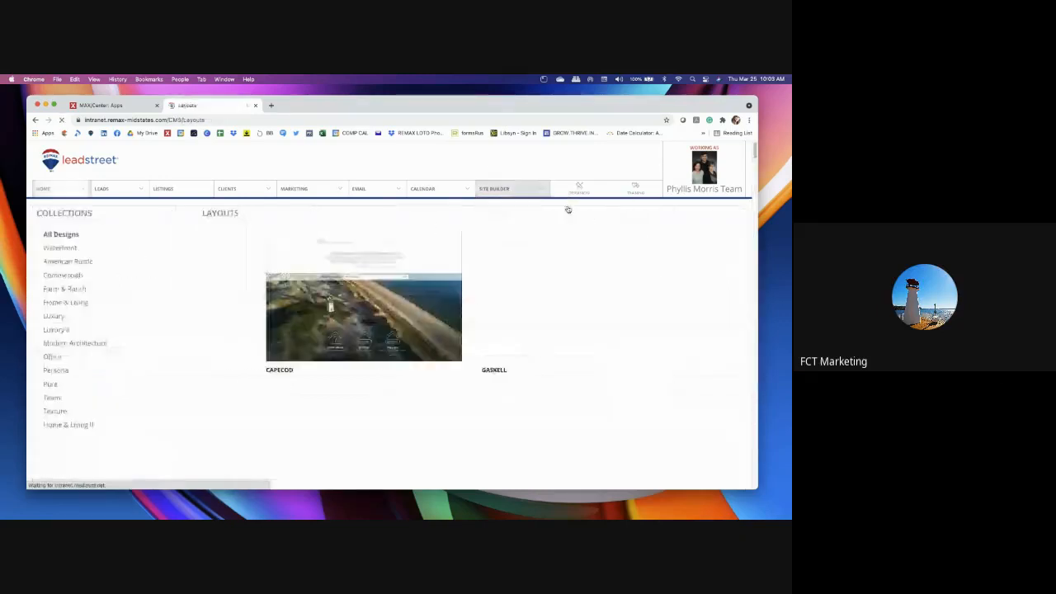
Open the site editor and preview the team website at tablet size, closing the preview when done
mouse_move(520, 191)
mouse_move(516, 211)
left_click(579, 230)
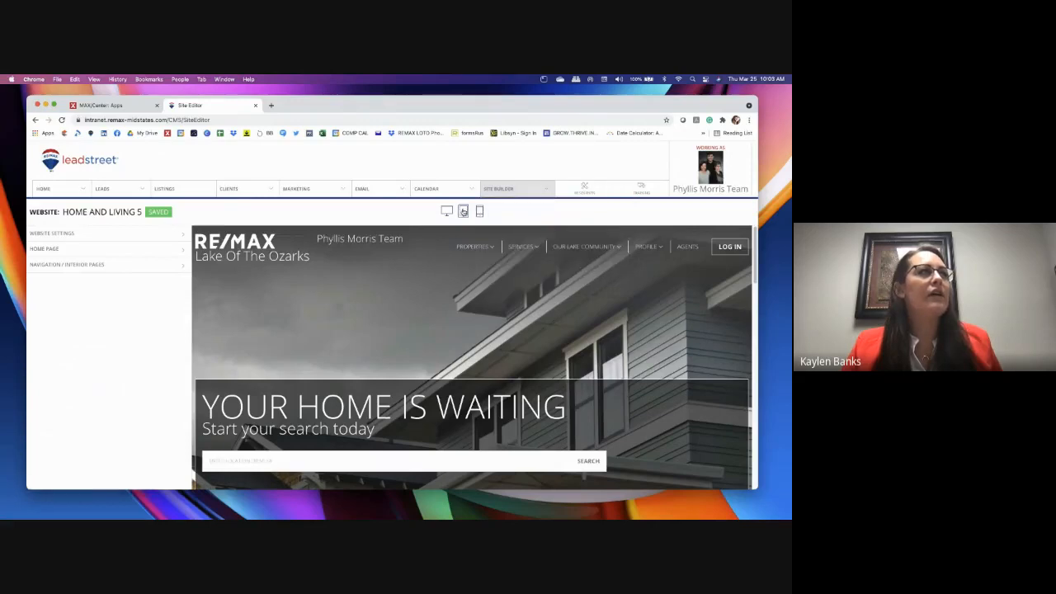
left_click(463, 211)
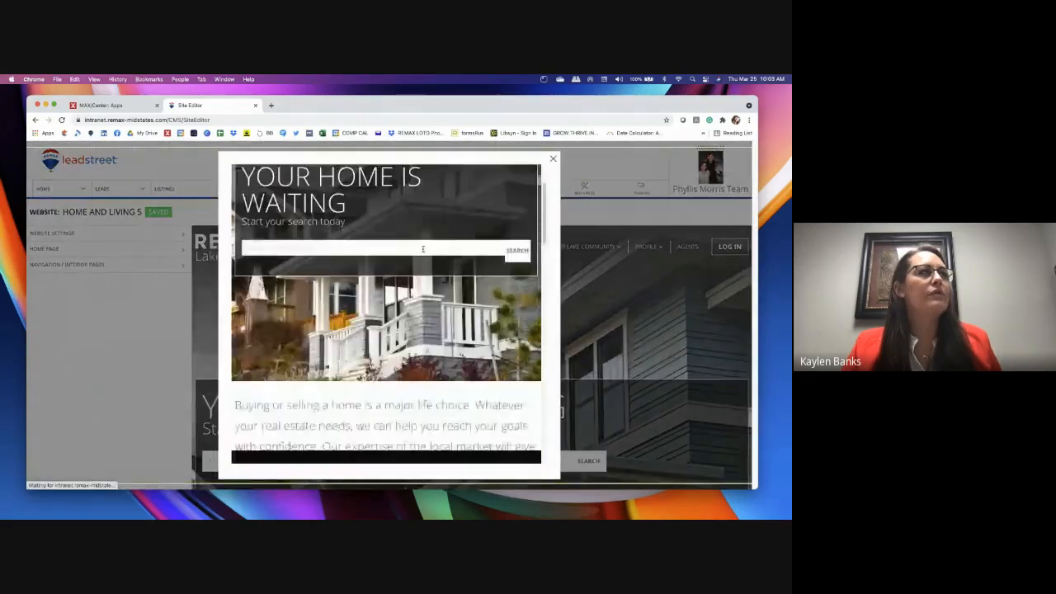
left_click(552, 161)
Preview the team website at phone size, review the page from top to bottom, and close the preview
left_click(477, 213)
scroll(412, 290, "down", 3)
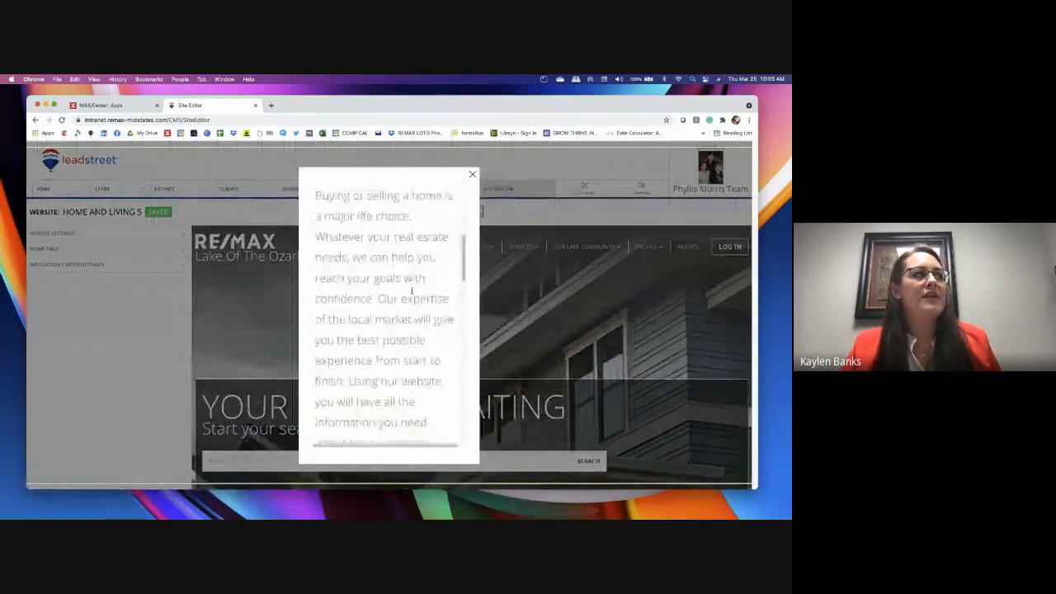
scroll(412, 290, "down", 5)
scroll(412, 290, "up", 10)
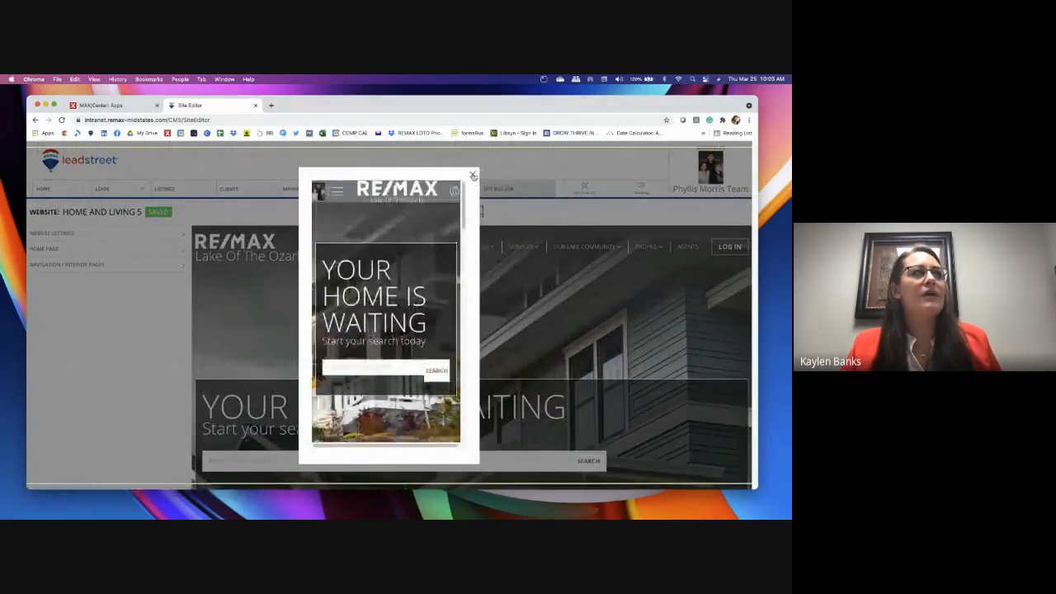
left_click(472, 175)
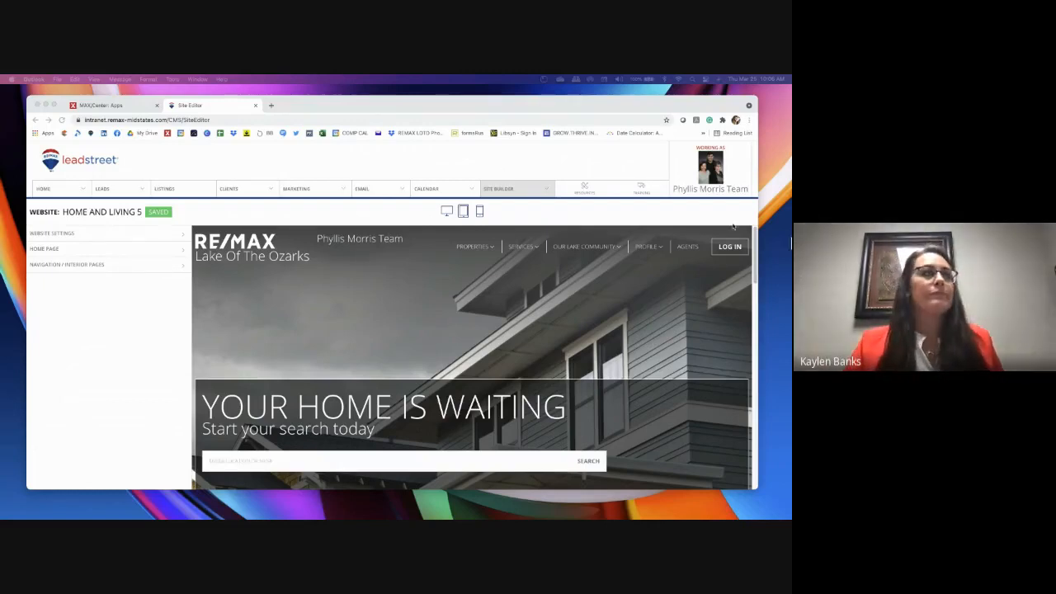
Return from the site editor to the team dashboard
left_click(469, 175)
mouse_move(503, 189)
mouse_move(522, 207)
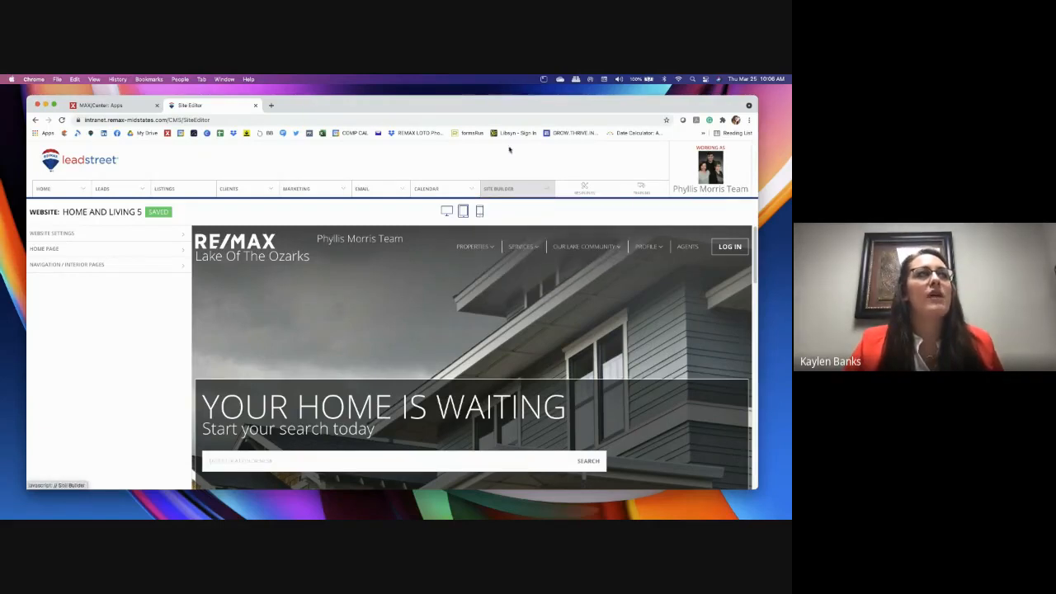
mouse_move(63, 189)
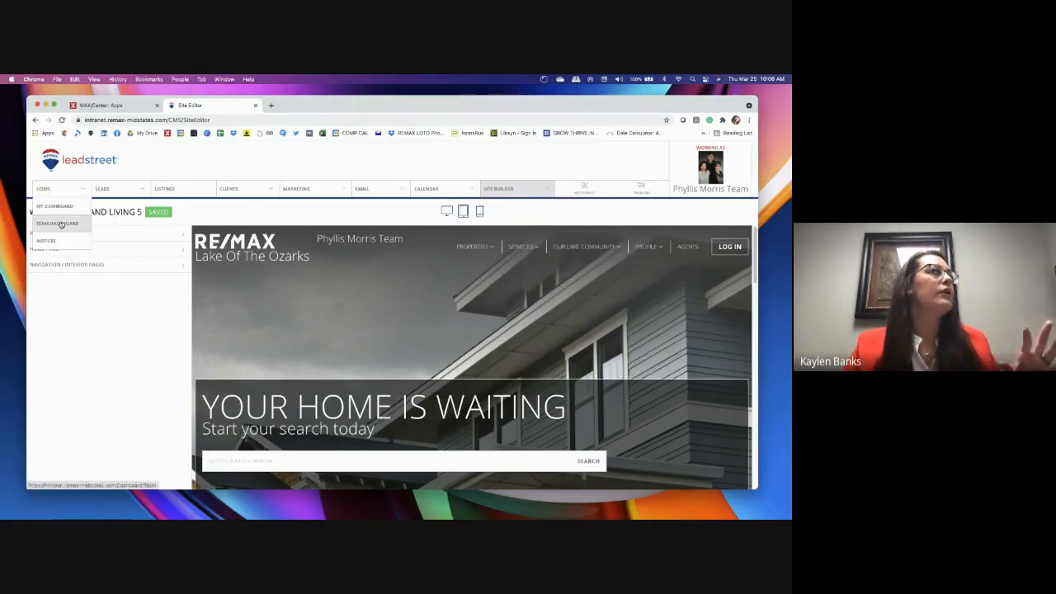
left_click(62, 225)
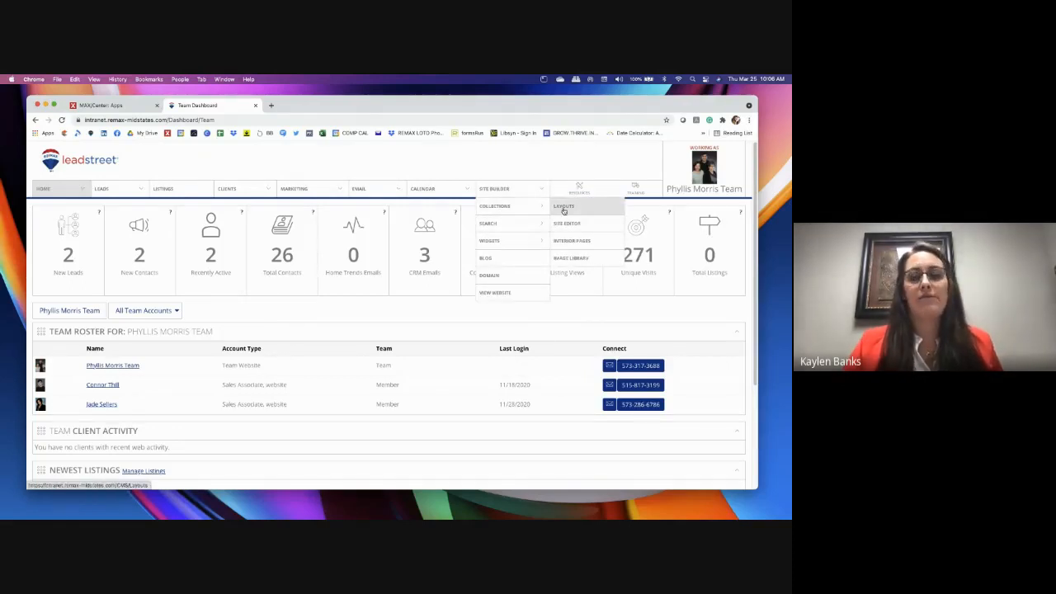
Open the layouts gallery from the dashboard and browse the designs in the Waterfront collection
left_click(564, 210)
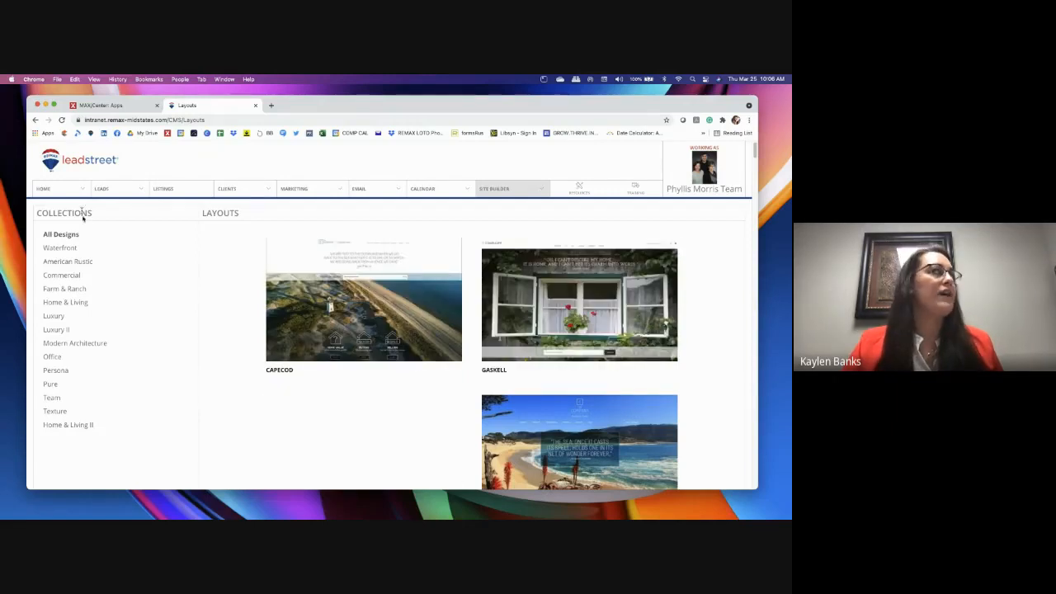
left_click(67, 249)
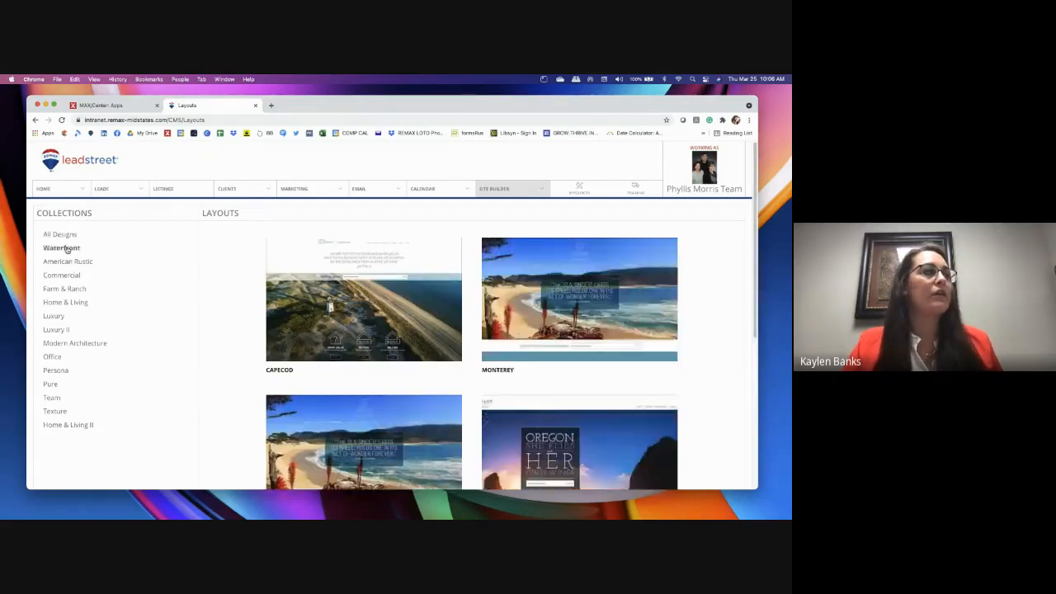
scroll(257, 338, "down", 2)
scroll(257, 338, "down", 2)
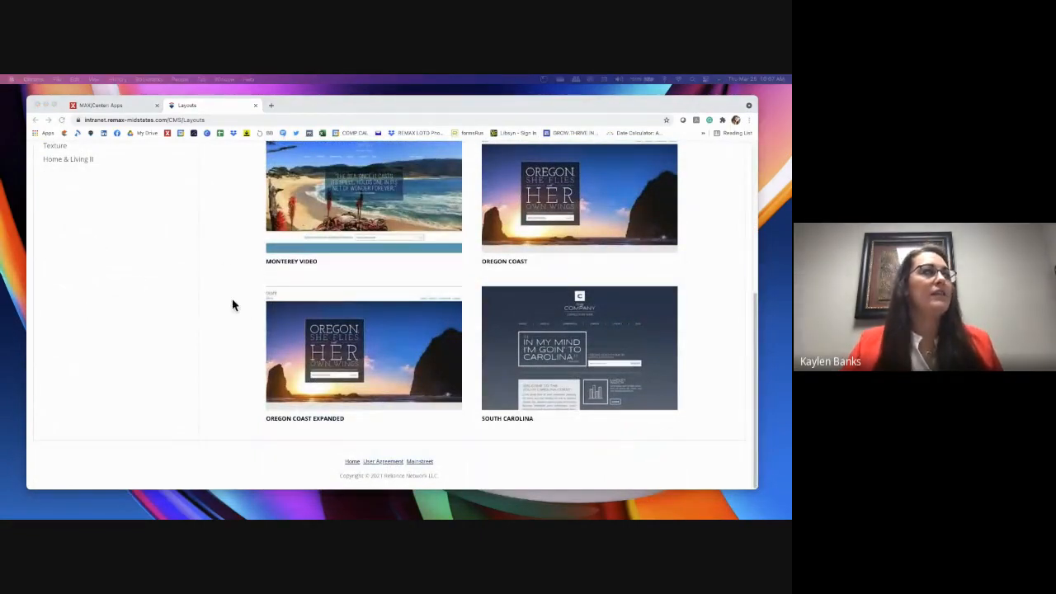
scroll(231, 299, "up", 5)
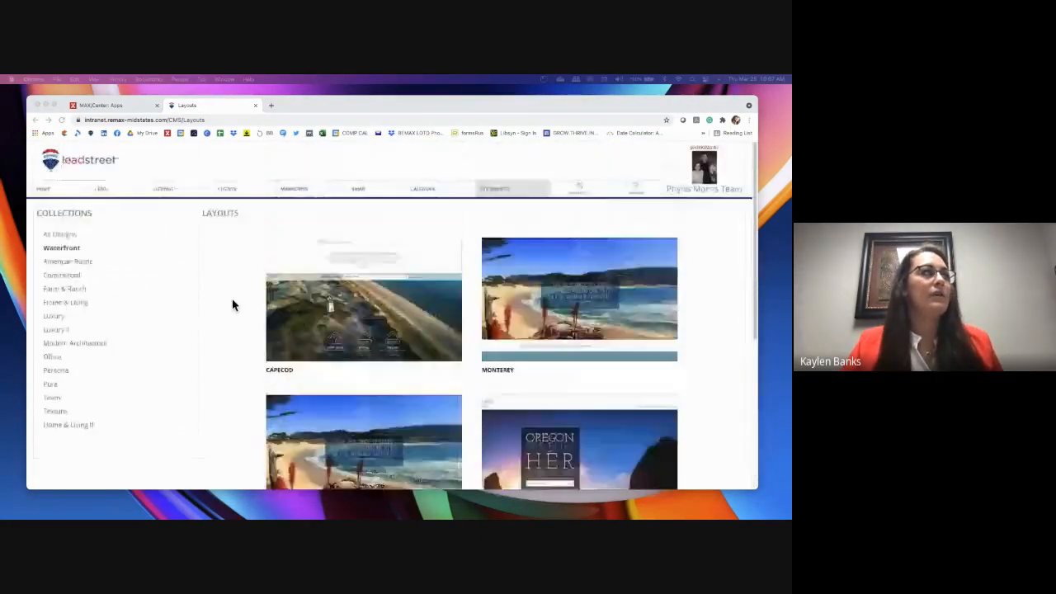
Browse the website designs in the American Rustic collection
left_click(65, 262)
scroll(220, 297, "down", 3)
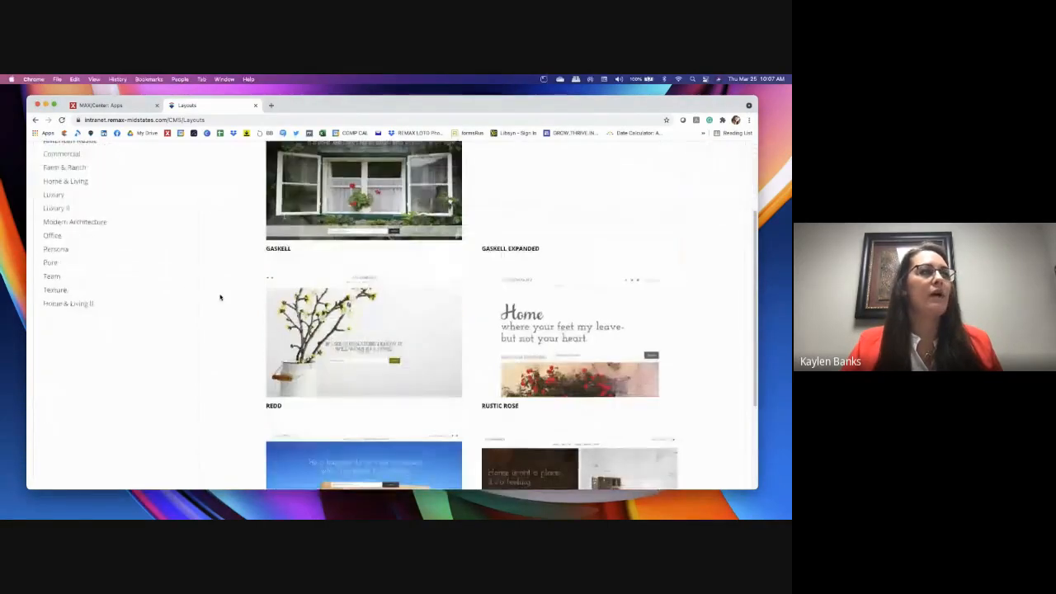
scroll(220, 297, "down", 3)
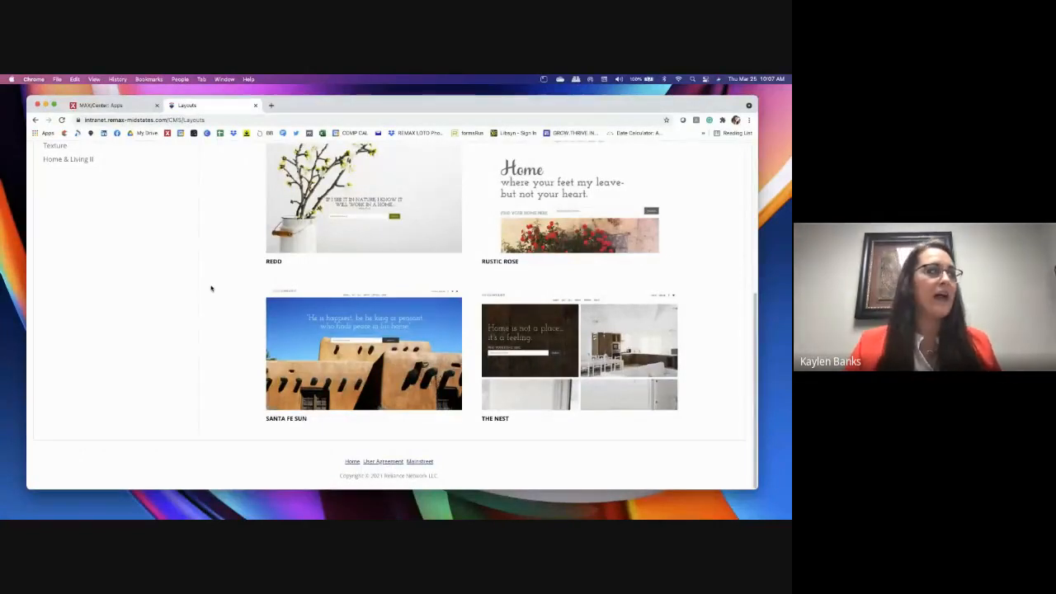
scroll(165, 272, "up", 5)
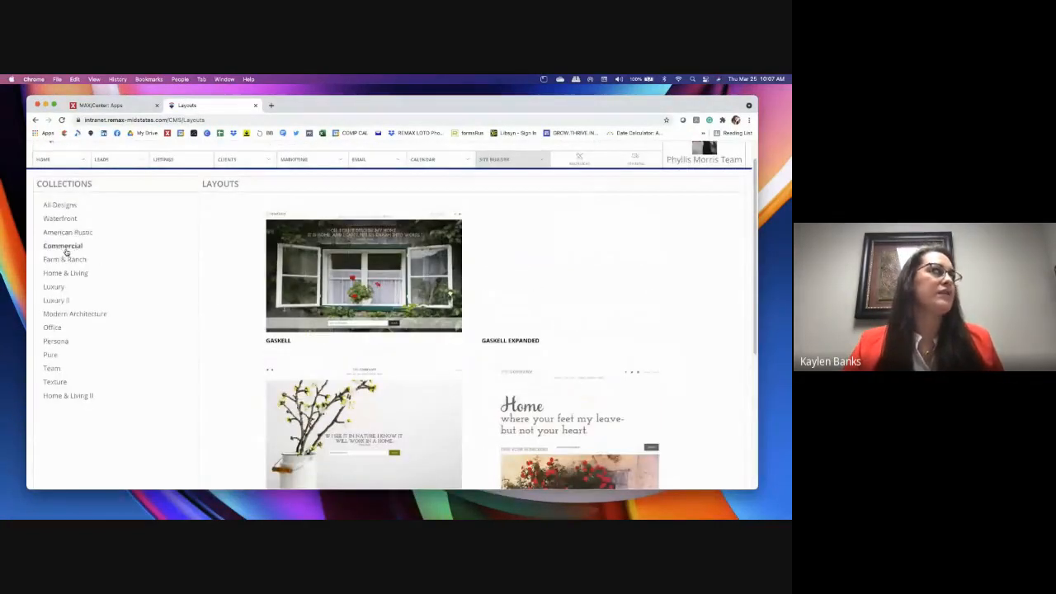
Browse the designs in the Commercial collection and show those in the Farm & Ranch collection
left_click(64, 247)
scroll(213, 294, "down", 5)
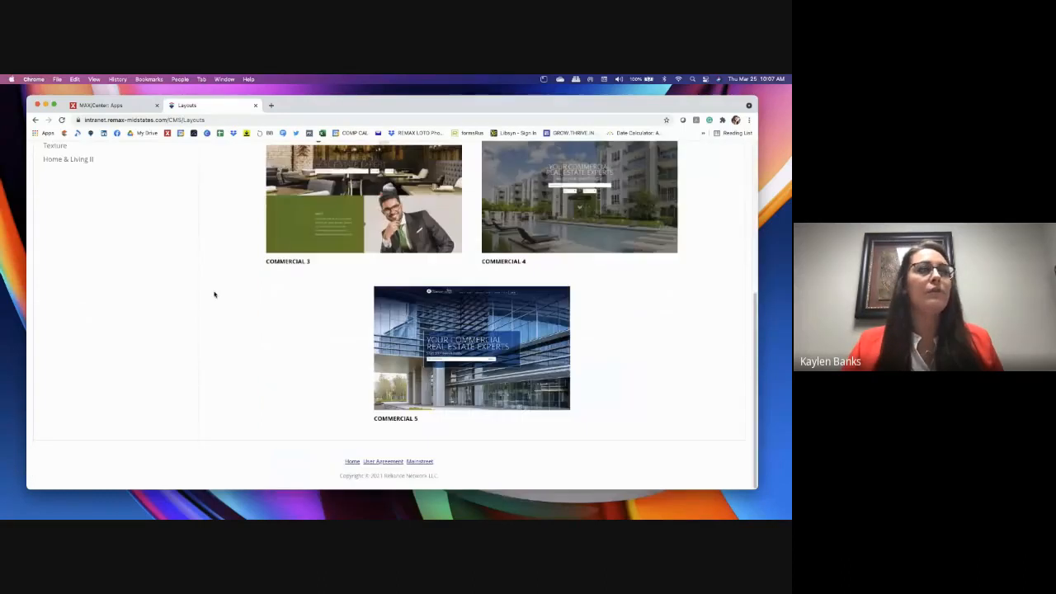
scroll(213, 294, "up", 5)
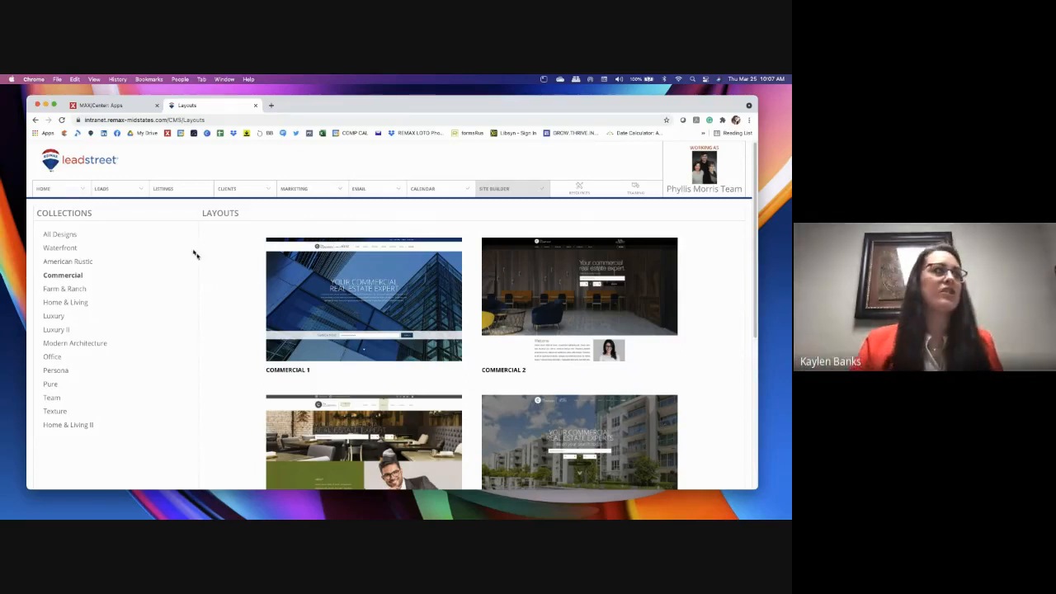
left_click(61, 290)
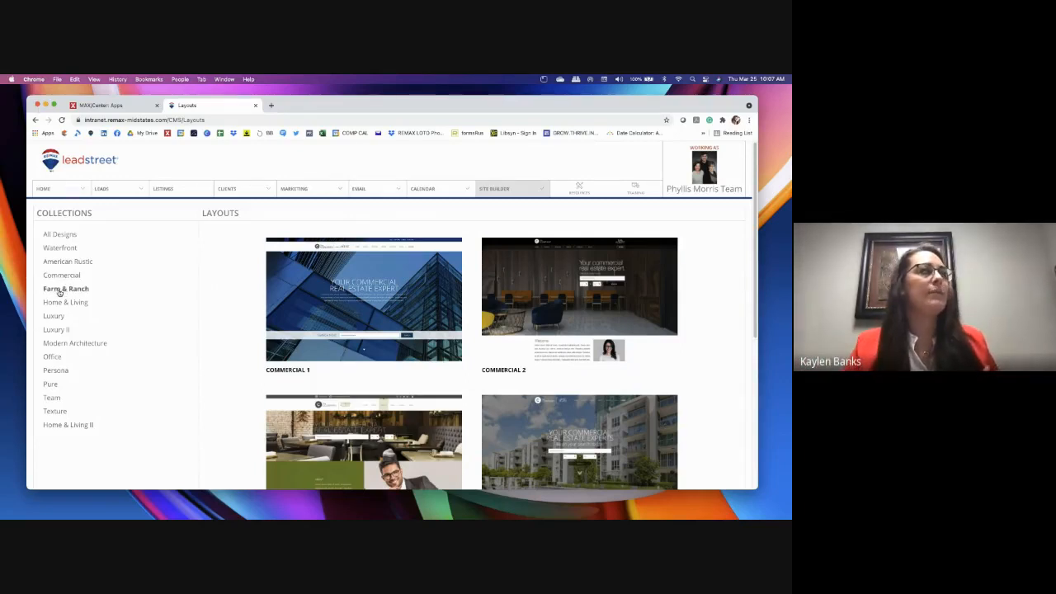
Open the site editor and examine the home page's navigation, search banner, intro text, featured listings and contact footer
mouse_move(517, 203)
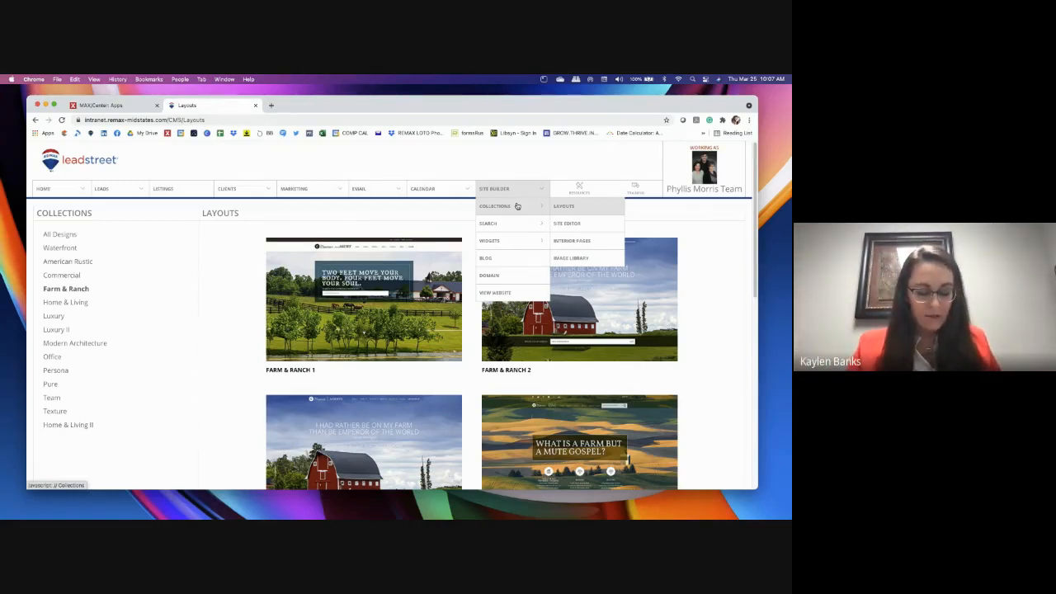
left_click(566, 223)
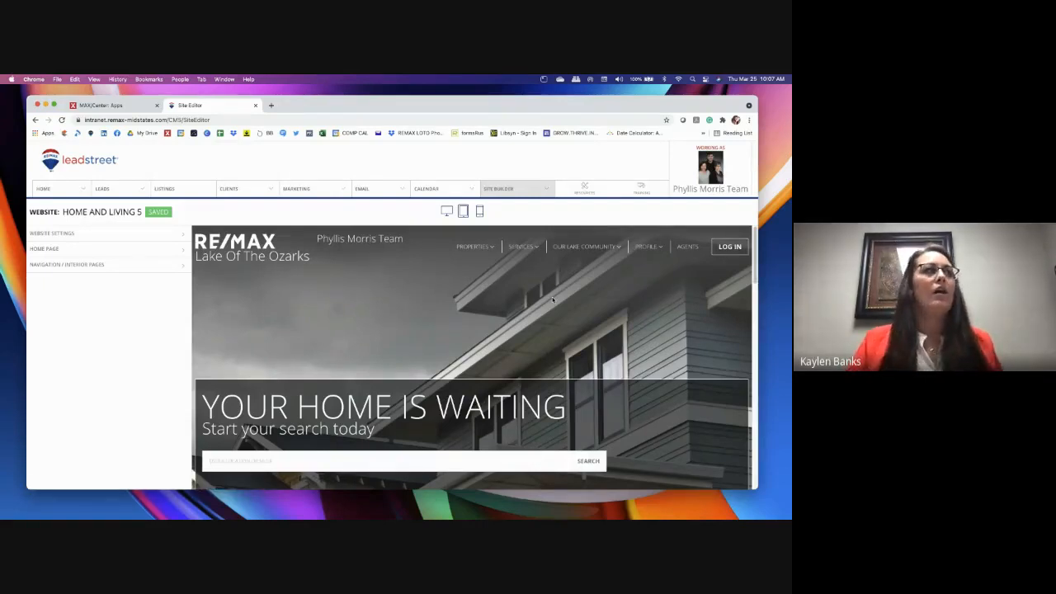
mouse_move(596, 249)
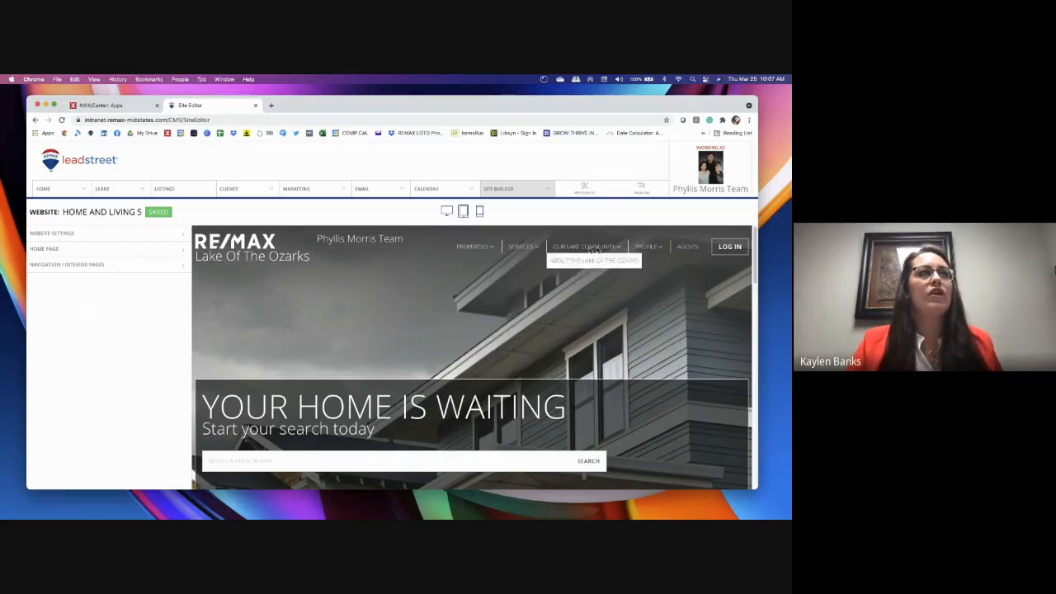
scroll(279, 370, "down", 2)
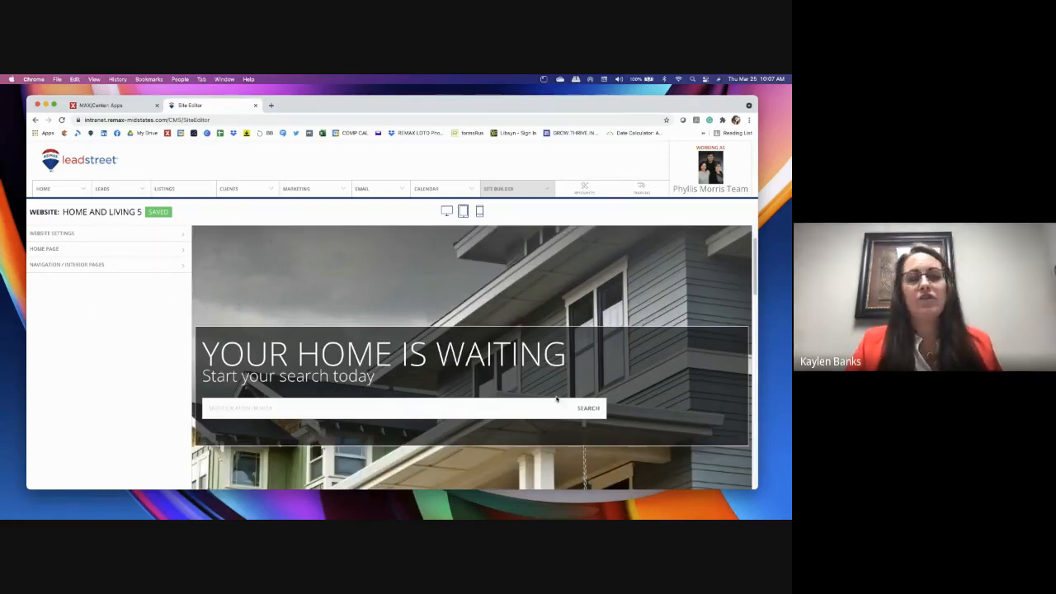
scroll(403, 370, "down", 5)
scroll(404, 370, "down", 1)
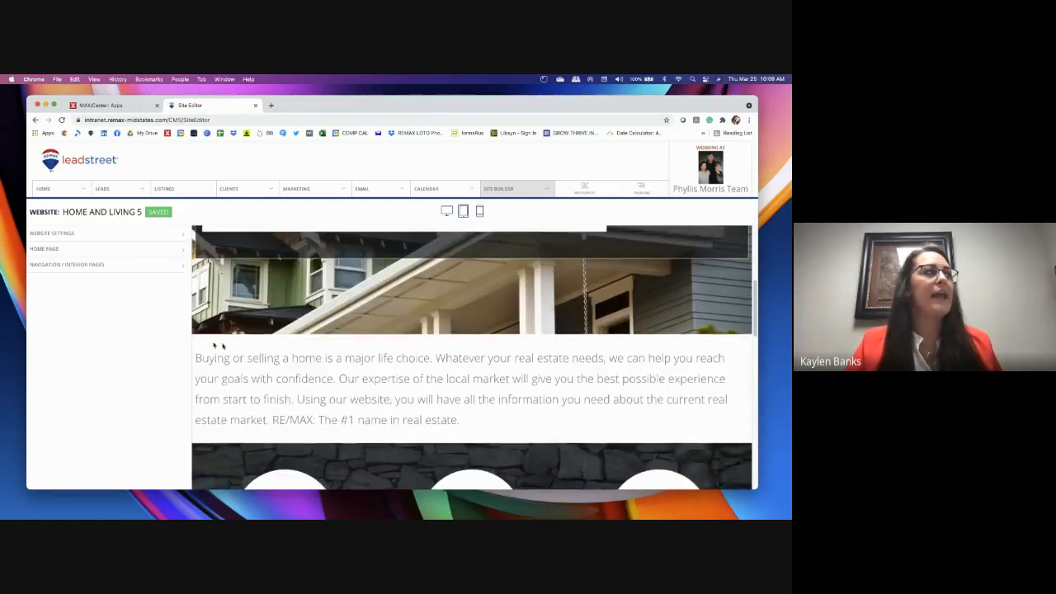
scroll(429, 401, "down", 10)
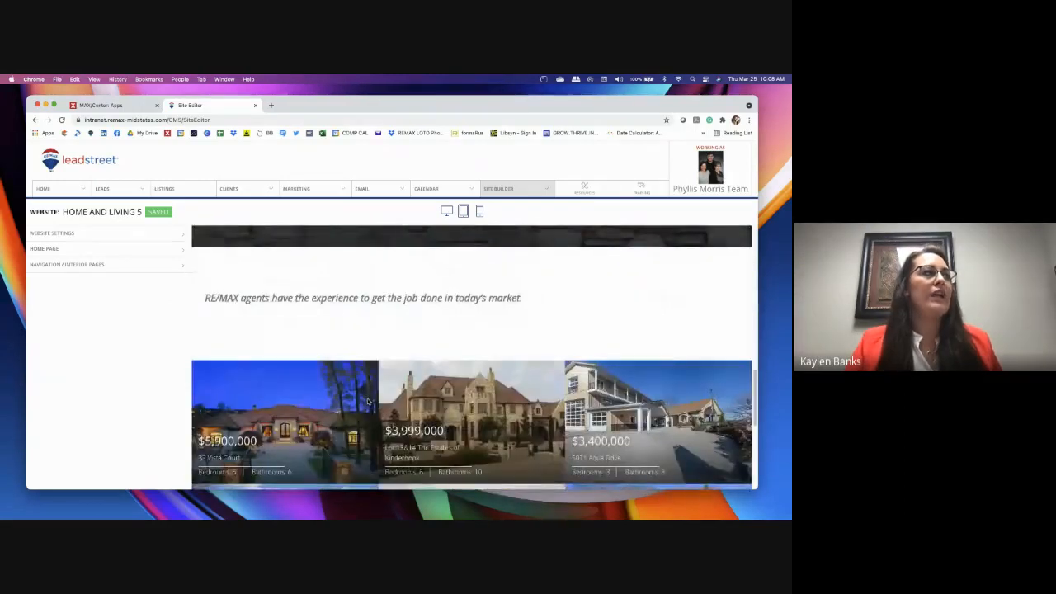
scroll(515, 338, "down", 7)
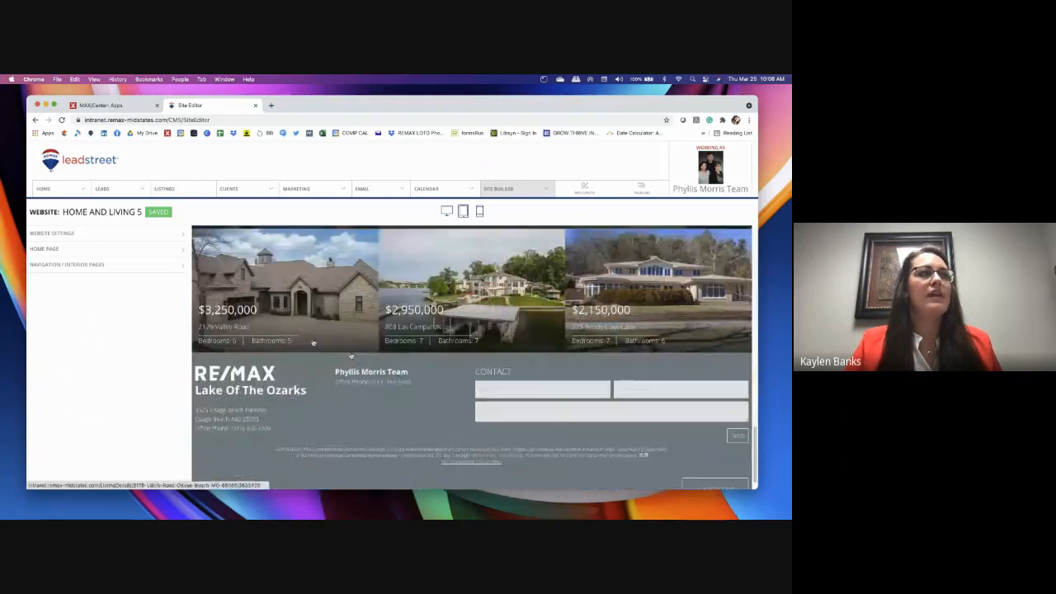
scroll(333, 308, "up", 5)
scroll(333, 308, "up", 15)
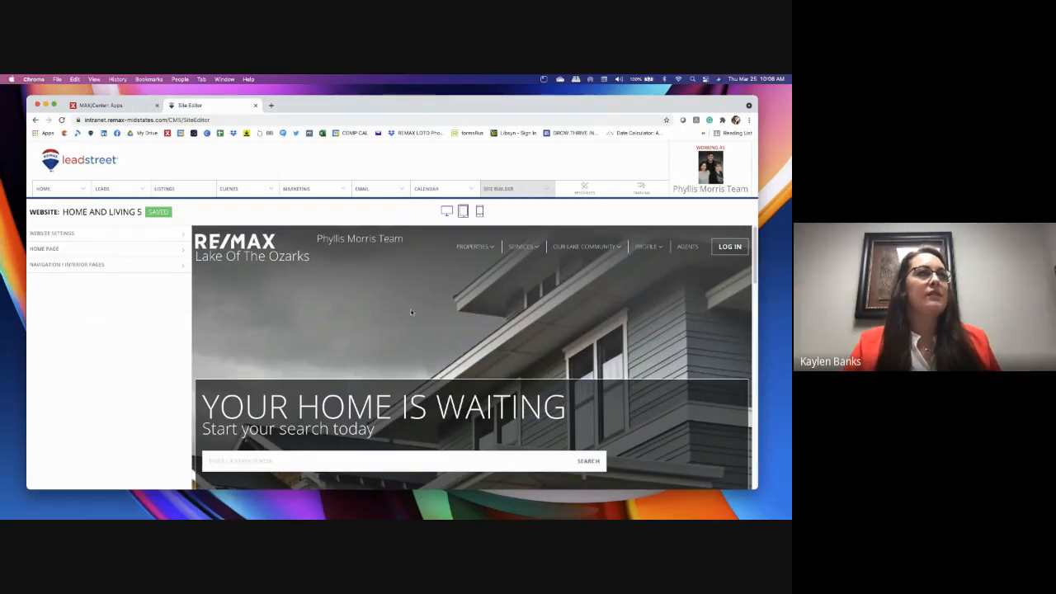
scroll(333, 307, "down", 5)
scroll(338, 309, "up", 5)
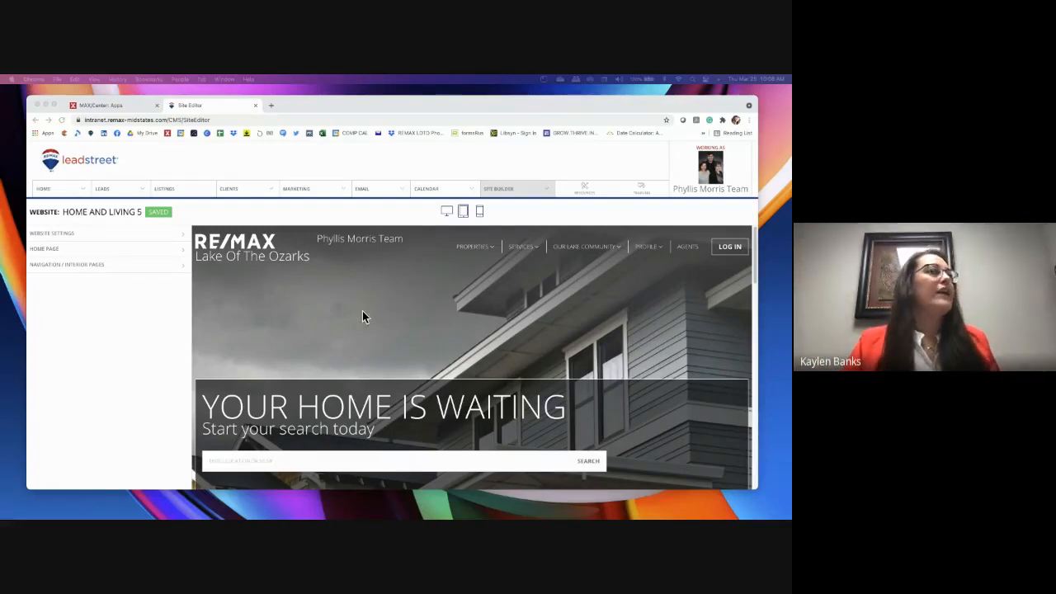
Open the Google Translate option in the site editor's website settings
left_click(107, 238)
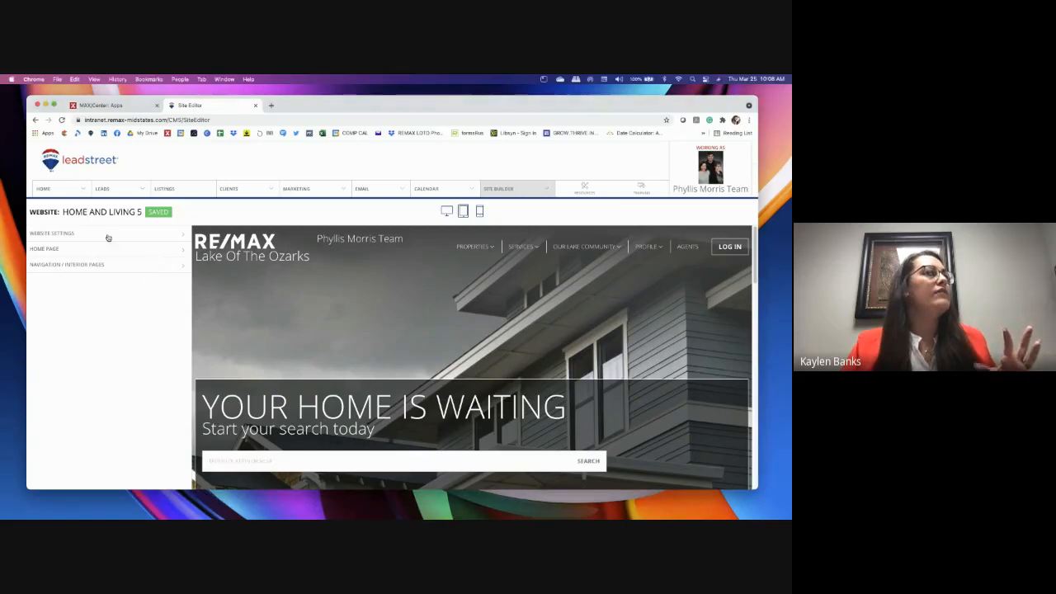
left_click(499, 187)
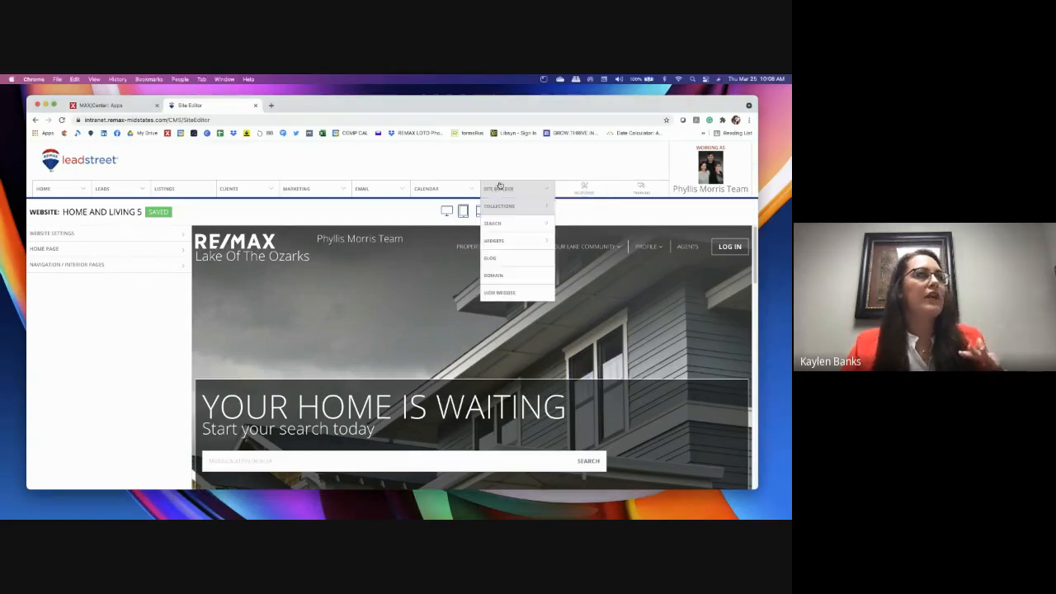
left_click(76, 236)
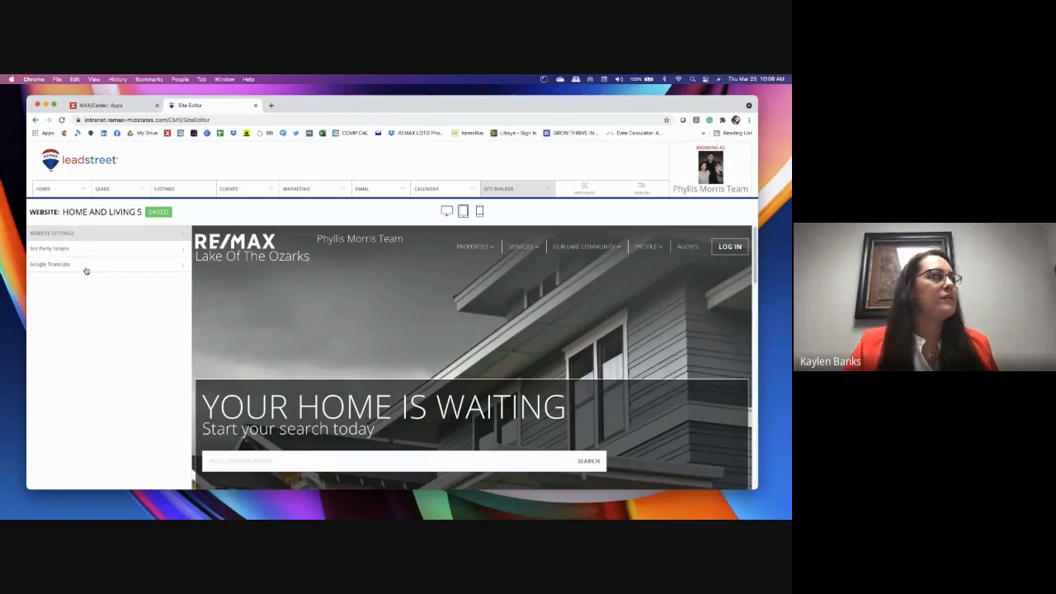
left_click(86, 264)
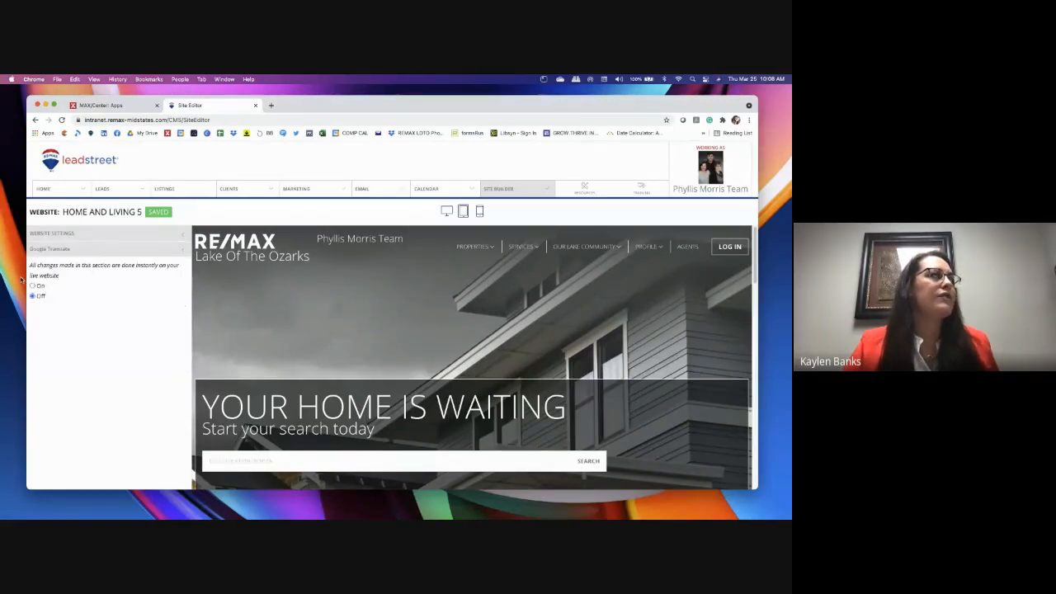
Open the home page's SEO settings and review the title, description, keywords and og fields
left_click(108, 234)
left_click(105, 255)
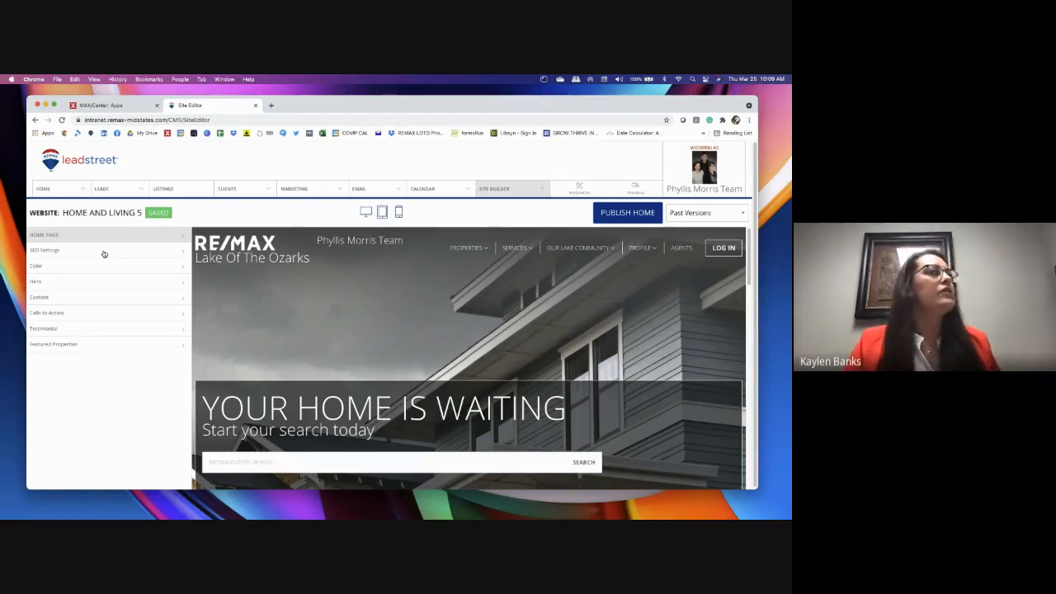
left_click(103, 251)
scroll(142, 281, "down", 1)
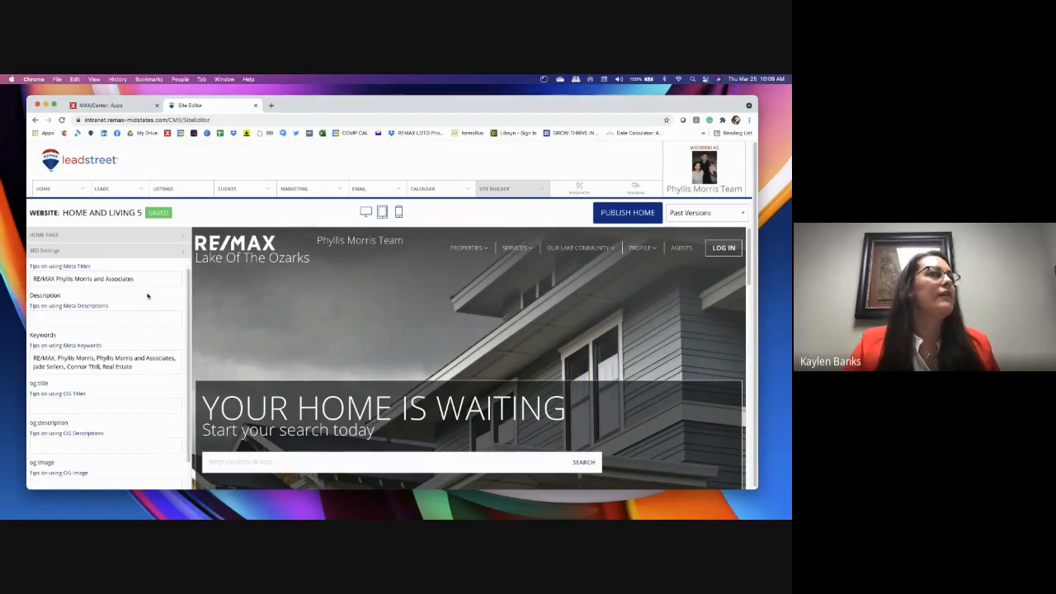
scroll(148, 295, "up", 1)
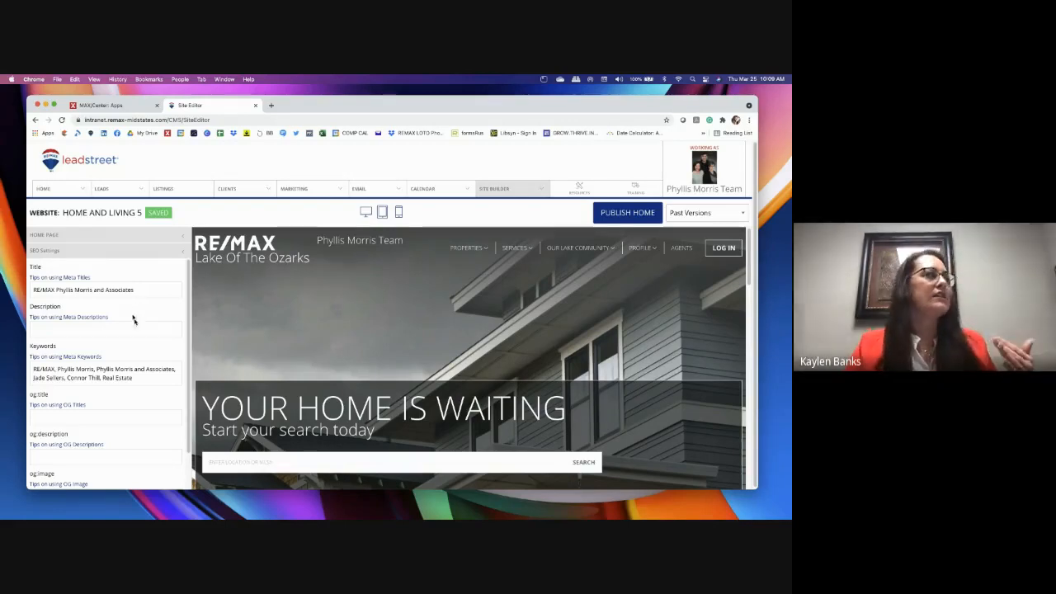
scroll(143, 321, "down", 1)
scroll(142, 322, "down", 3)
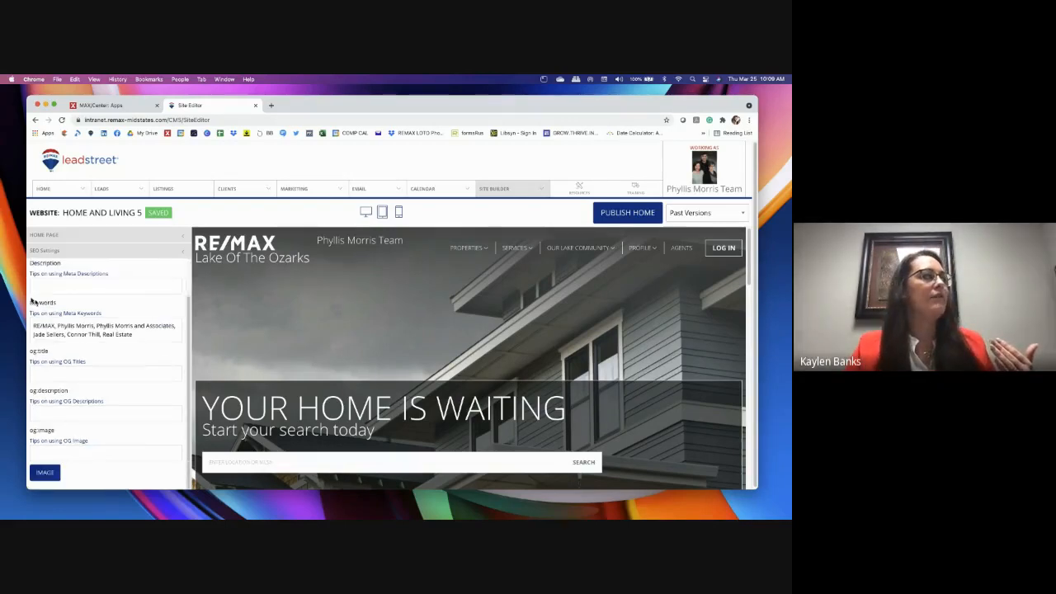
scroll(104, 349, "up", 3)
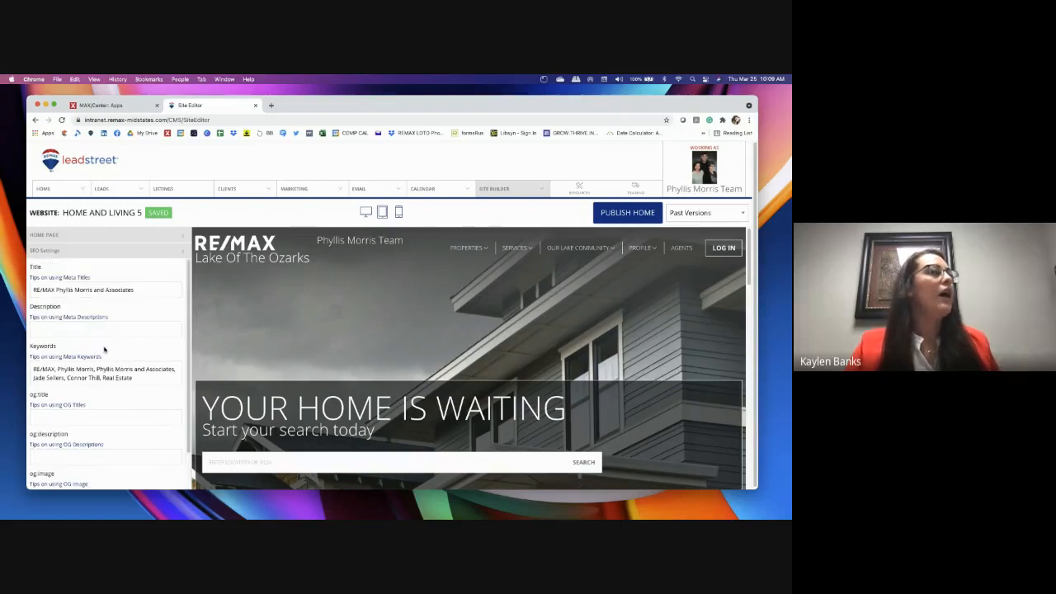
left_click(113, 253)
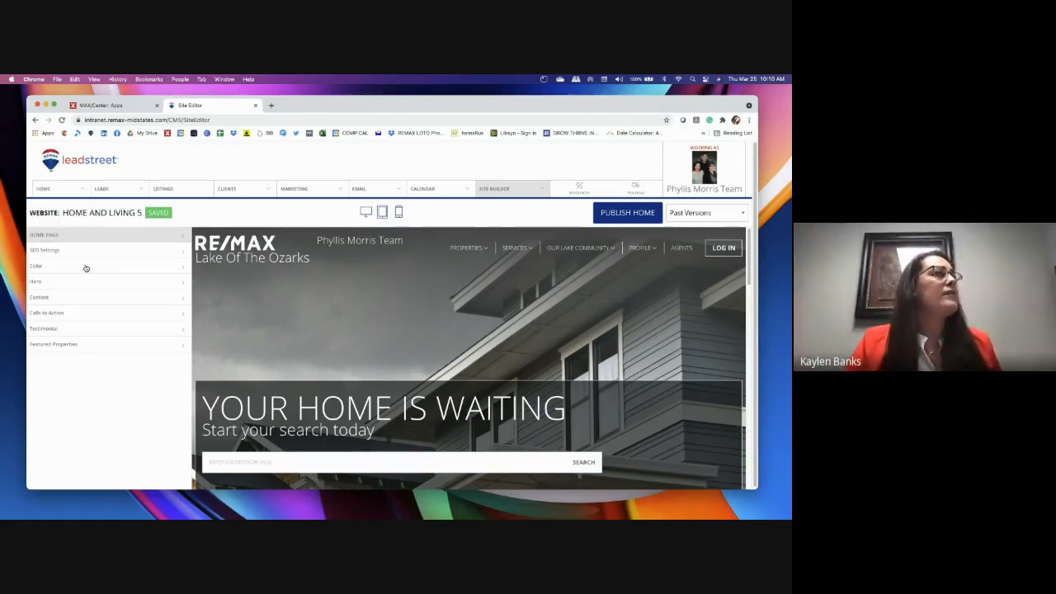
Check the home page's Color and Hero sections, comparing the hero texts with the search banner in the preview
left_click(85, 267)
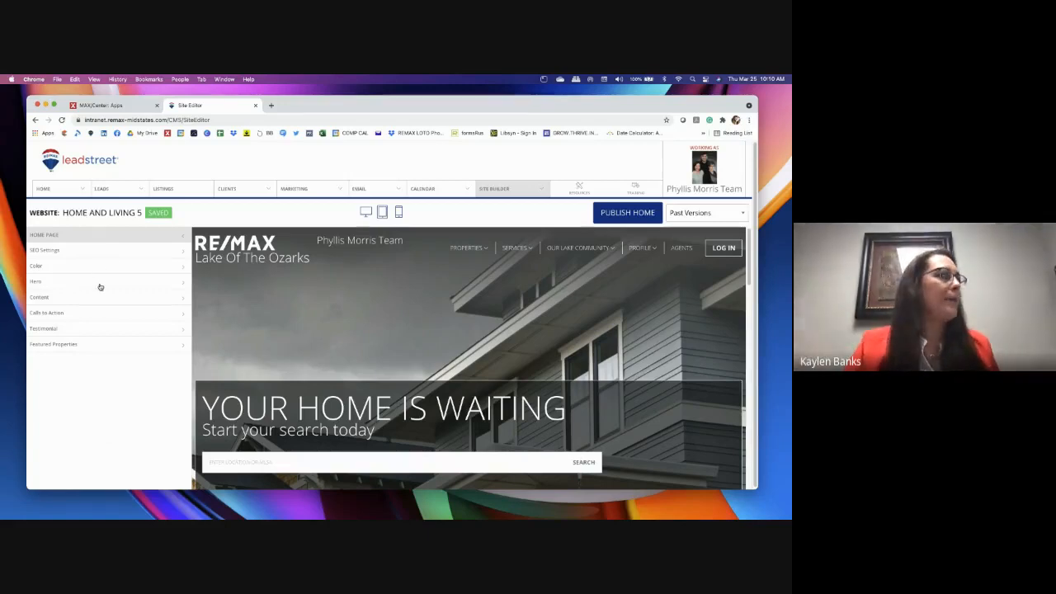
left_click(100, 284)
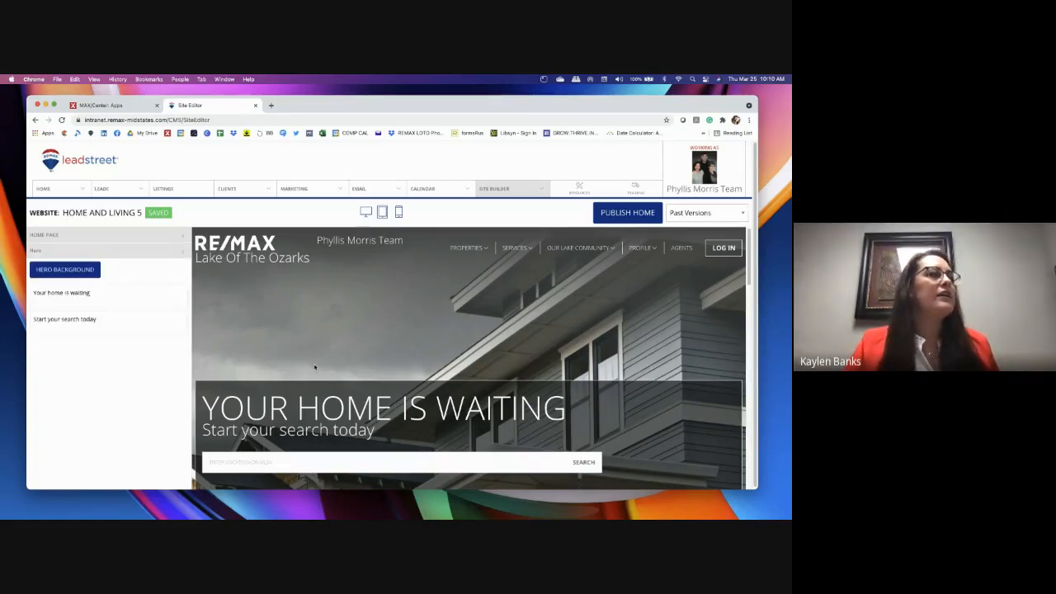
scroll(546, 330, "down", 2)
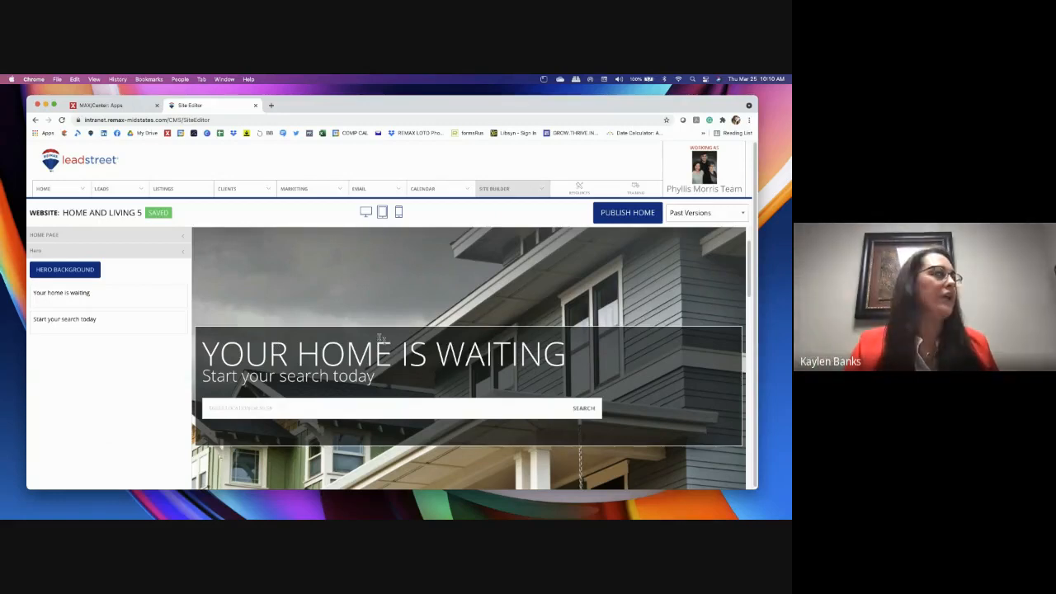
left_click(88, 252)
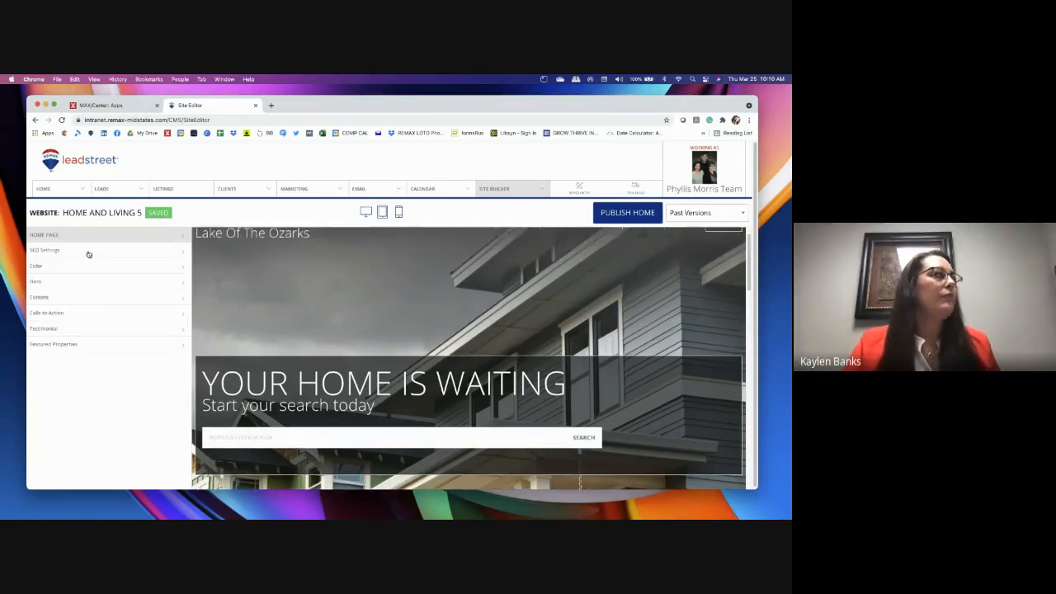
Browse the stock images for the hero background, including the Chicago, Denver and Houston city series, and close the library without choosing one
left_click(88, 282)
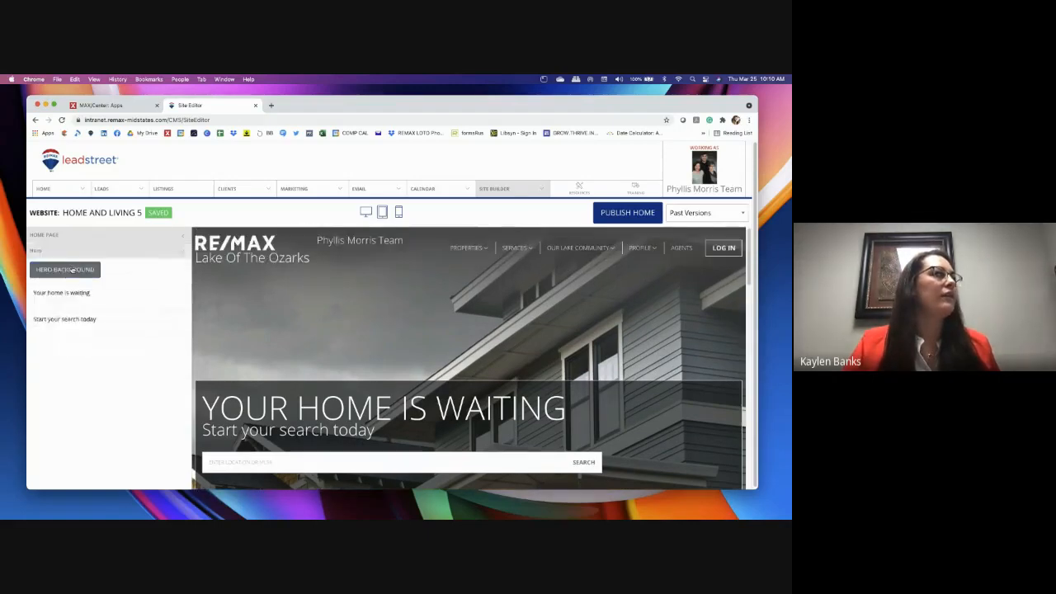
left_click(71, 270)
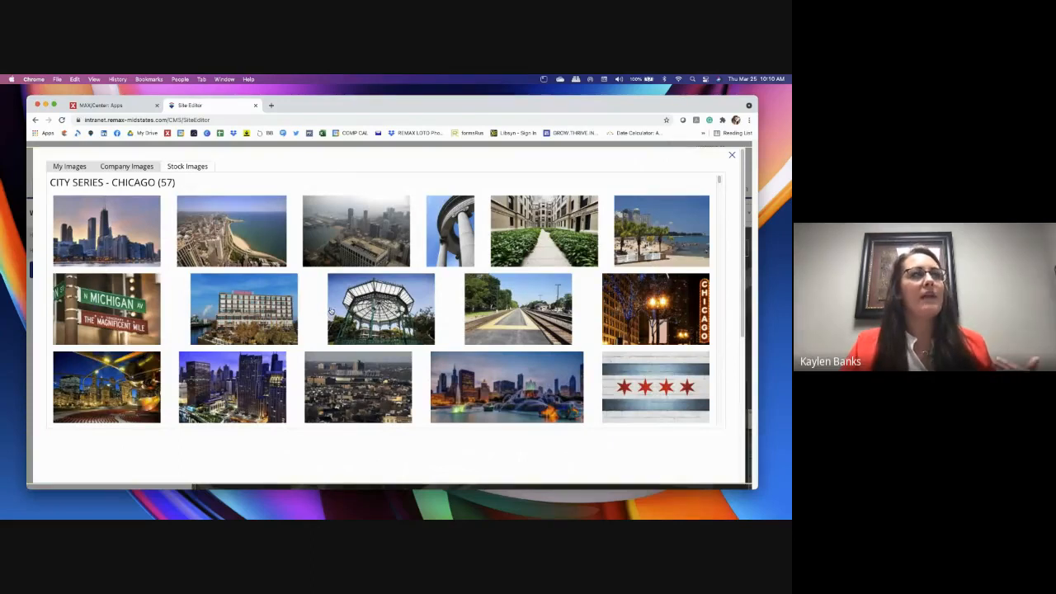
scroll(330, 312, "down", 2)
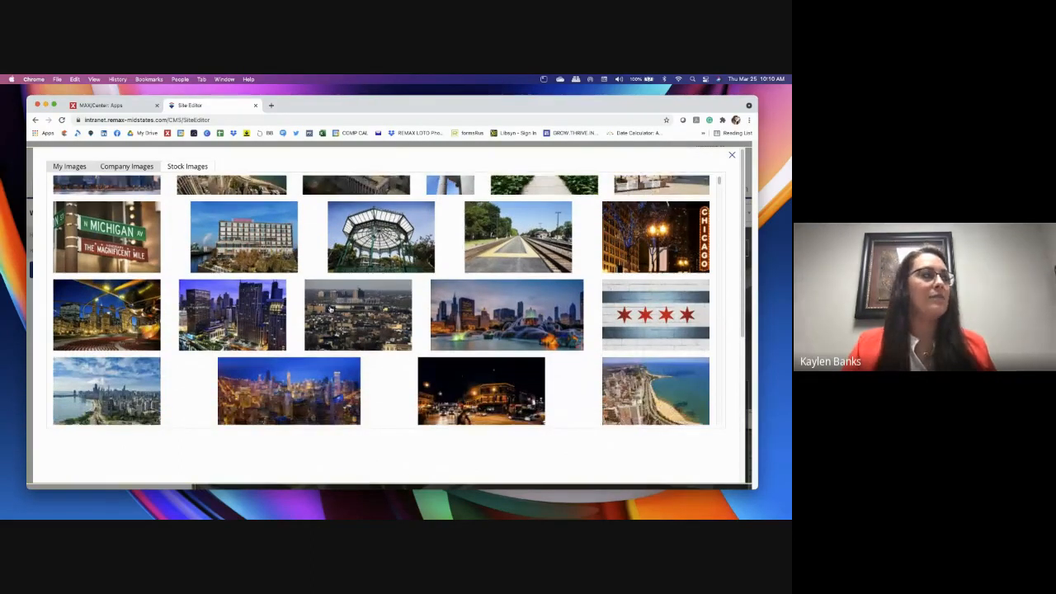
scroll(330, 310, "down", 8)
scroll(330, 311, "down", 4)
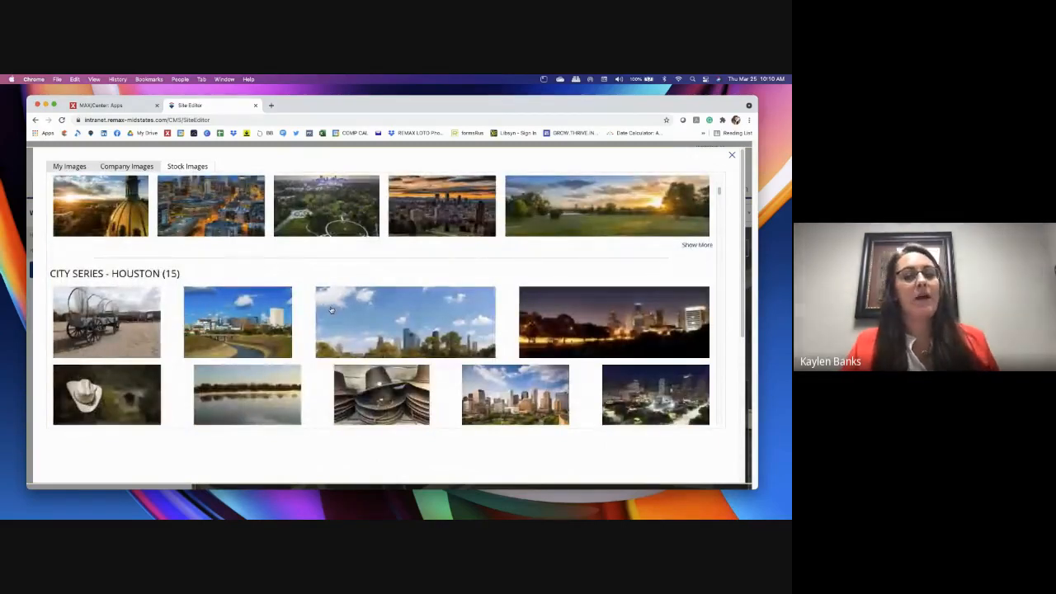
scroll(331, 310, "down", 10)
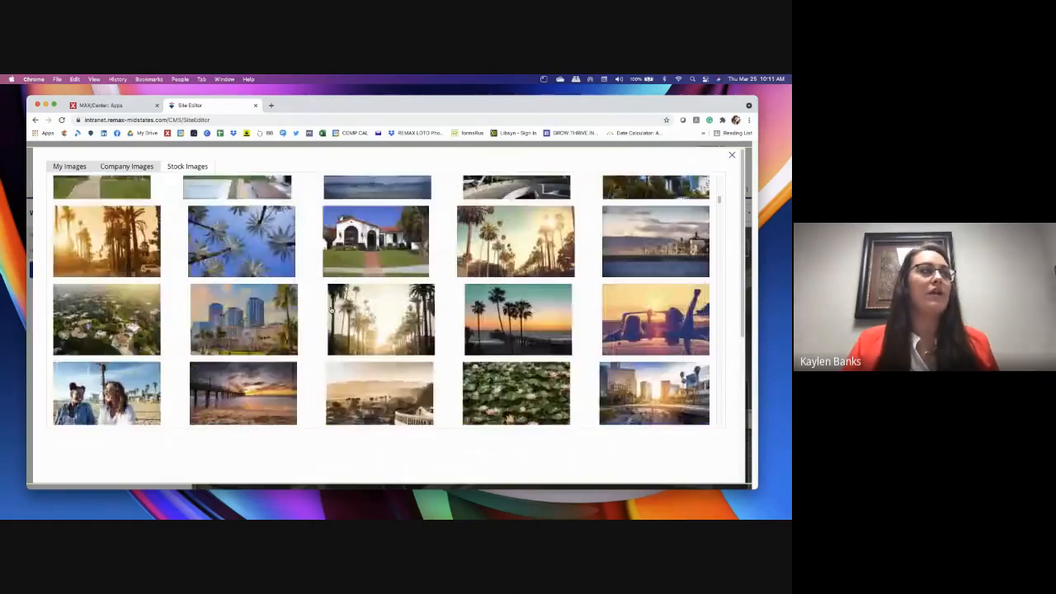
scroll(347, 289, "up", 12)
scroll(350, 283, "up", 3)
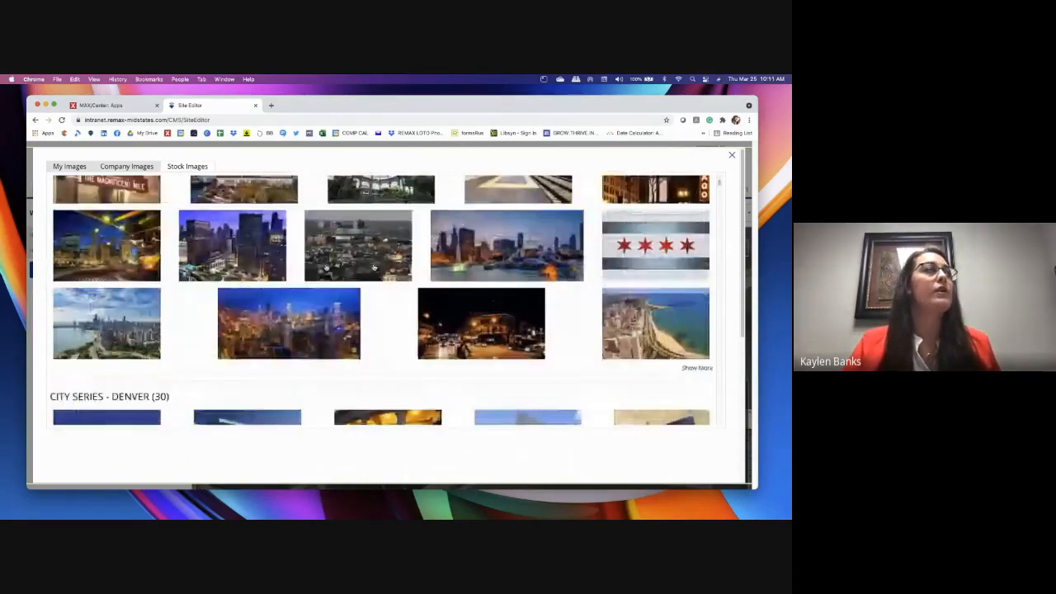
scroll(495, 243, "up", 2)
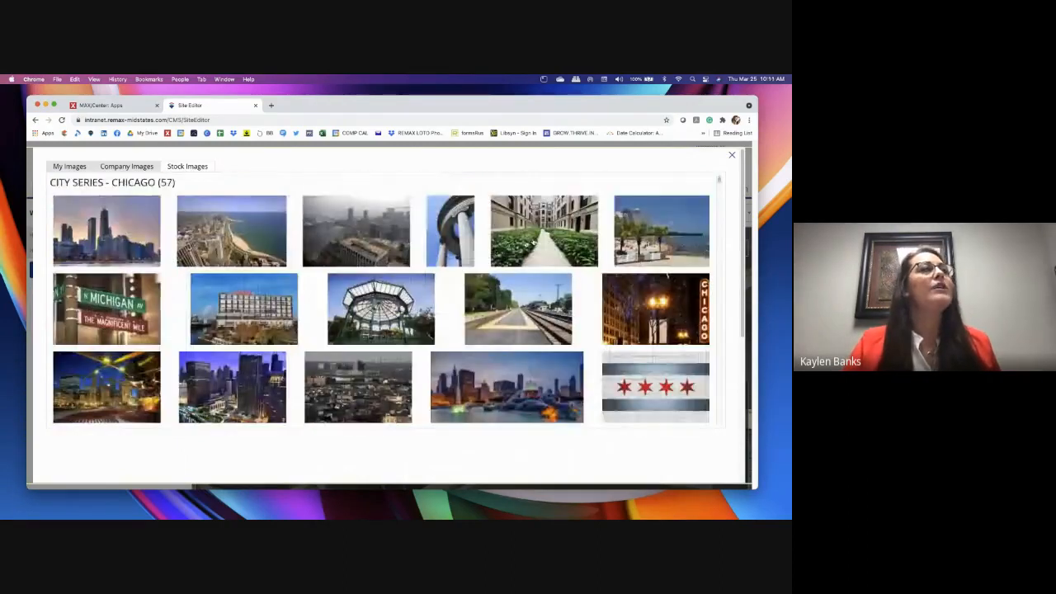
left_click(731, 155)
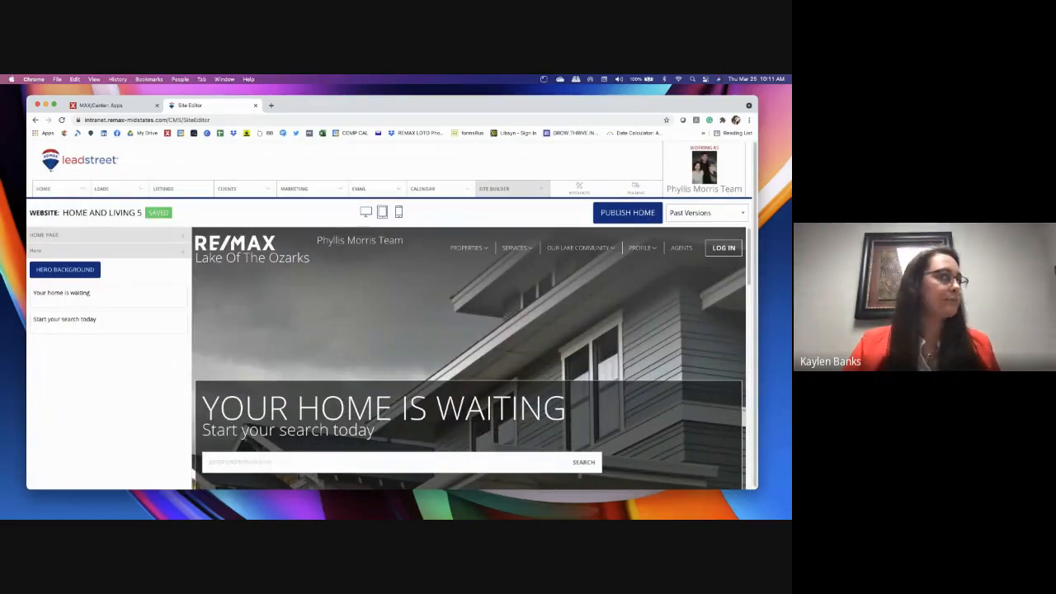
Review the home page's intro paragraph in the Content section
left_click(134, 253)
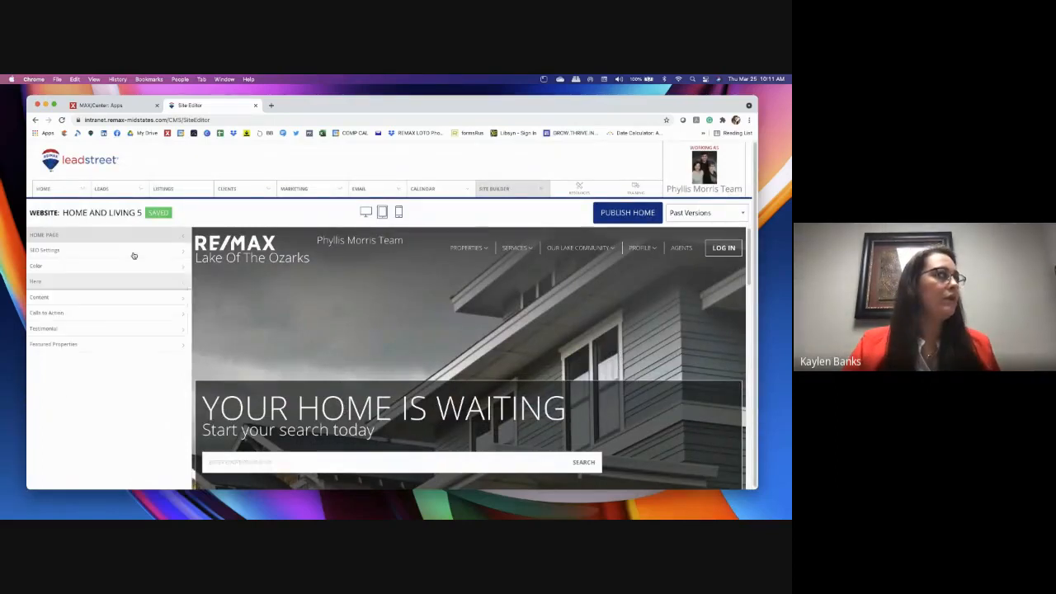
left_click(122, 297)
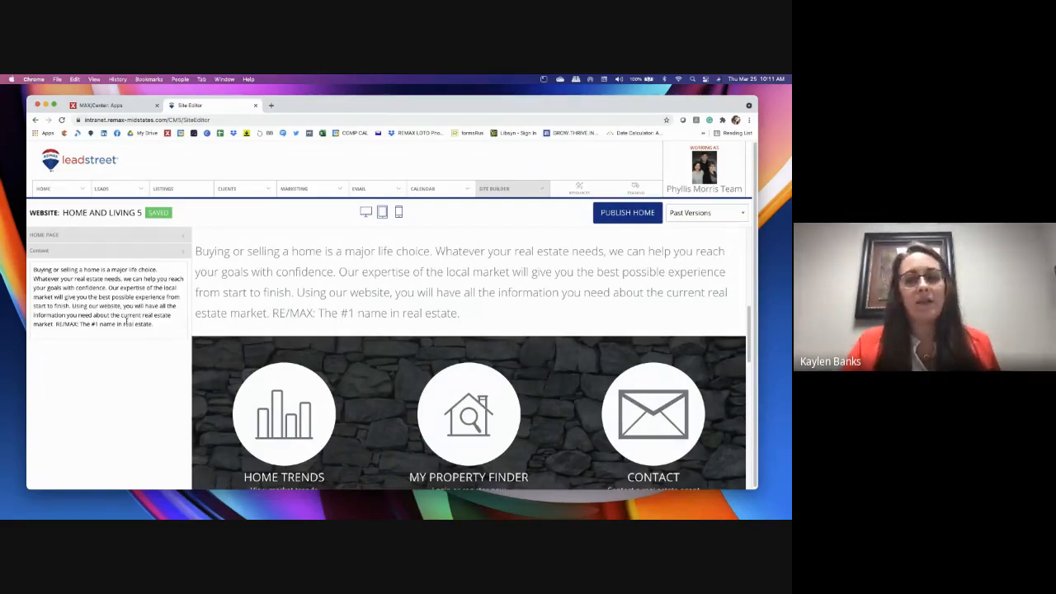
left_click(99, 251)
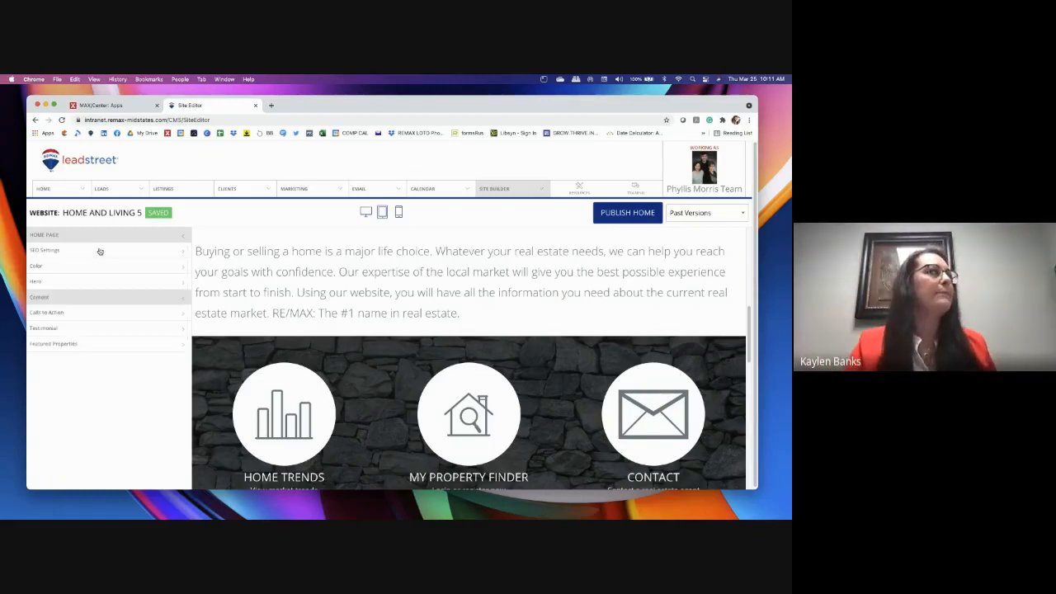
View the available options for the first call to action, keeping Home Trends, and review the Testimonial text
left_click(104, 315)
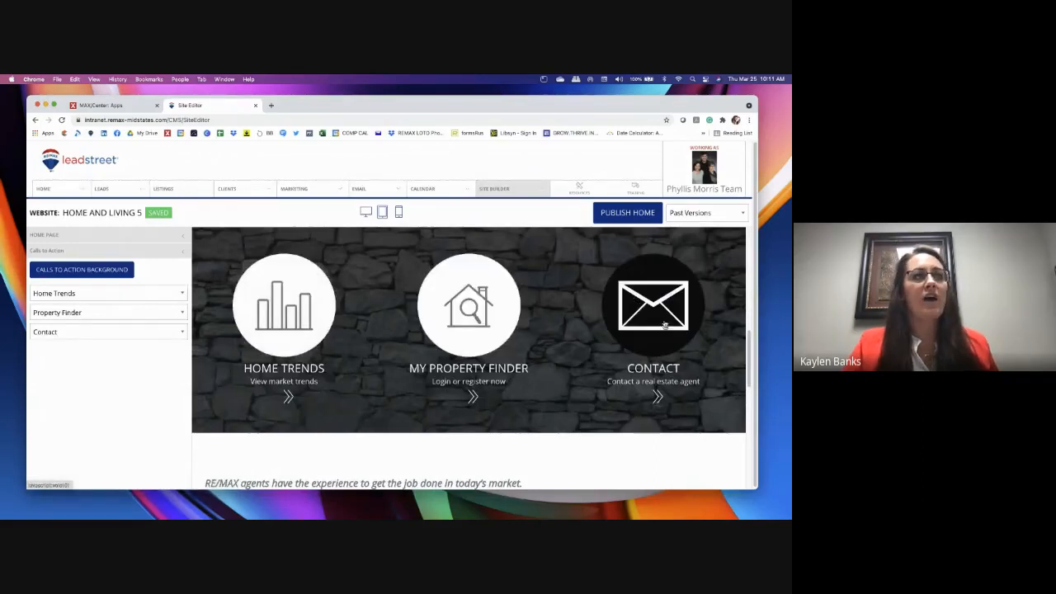
left_click(102, 293)
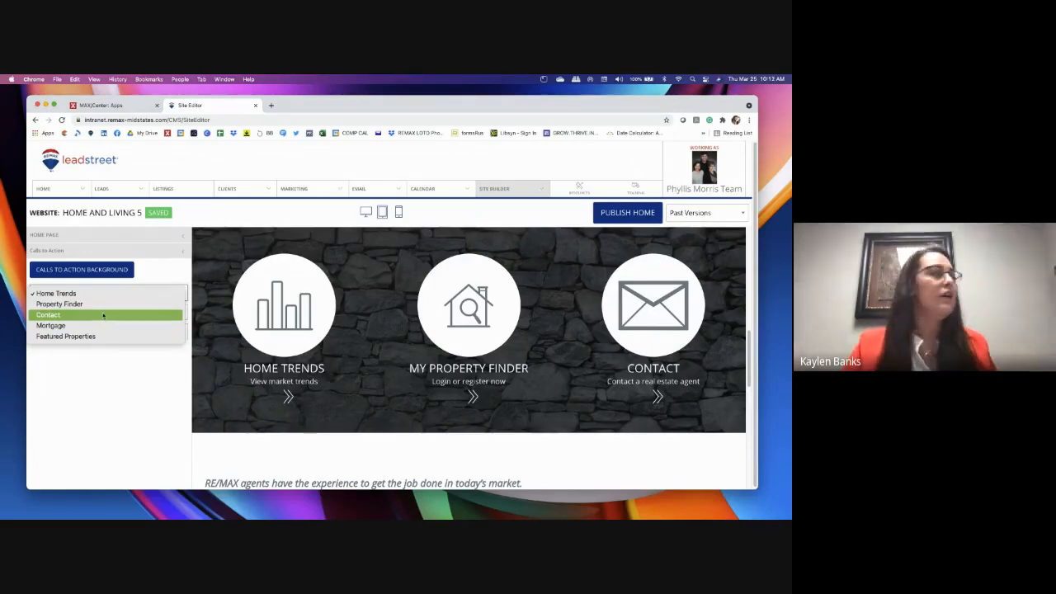
left_click(158, 277)
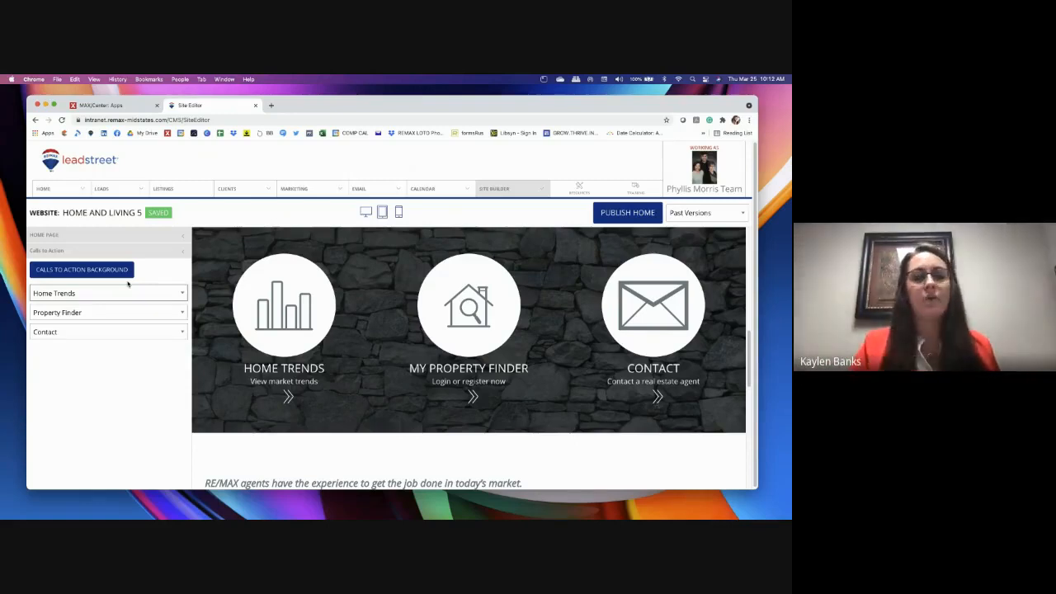
left_click(178, 251)
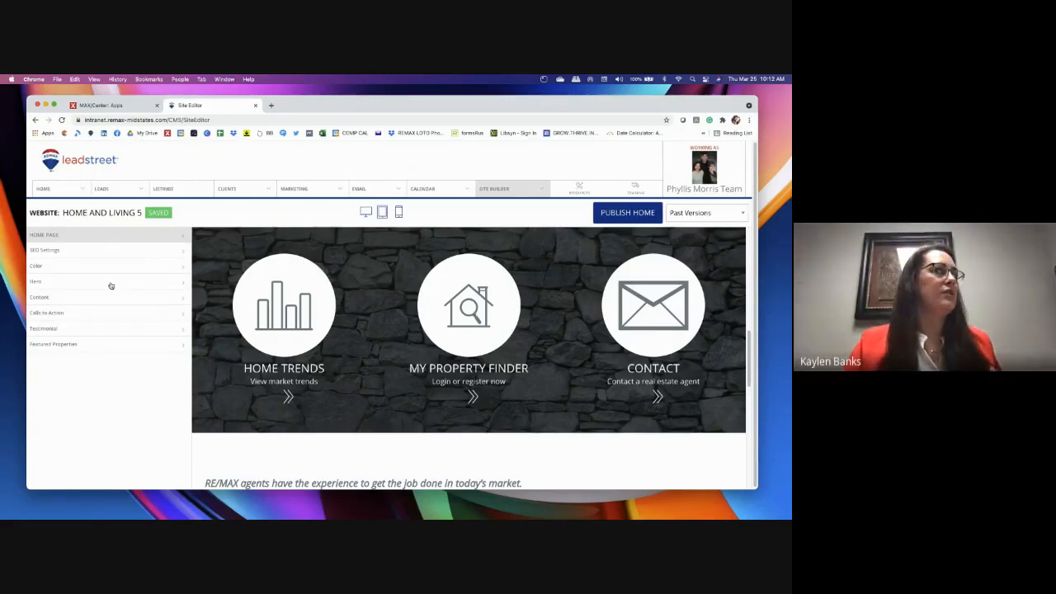
left_click(98, 330)
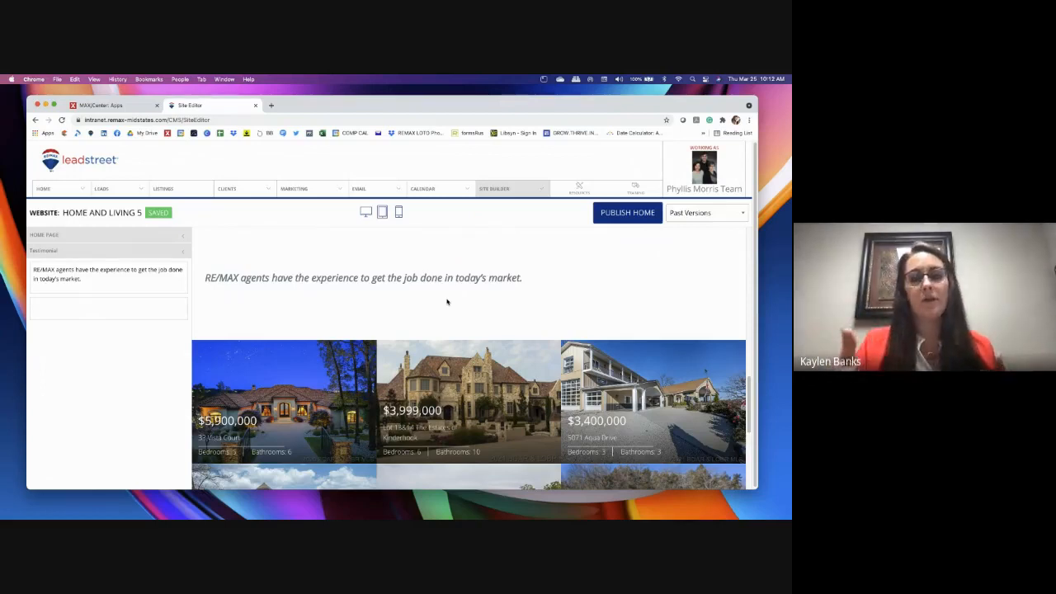
left_click(120, 252)
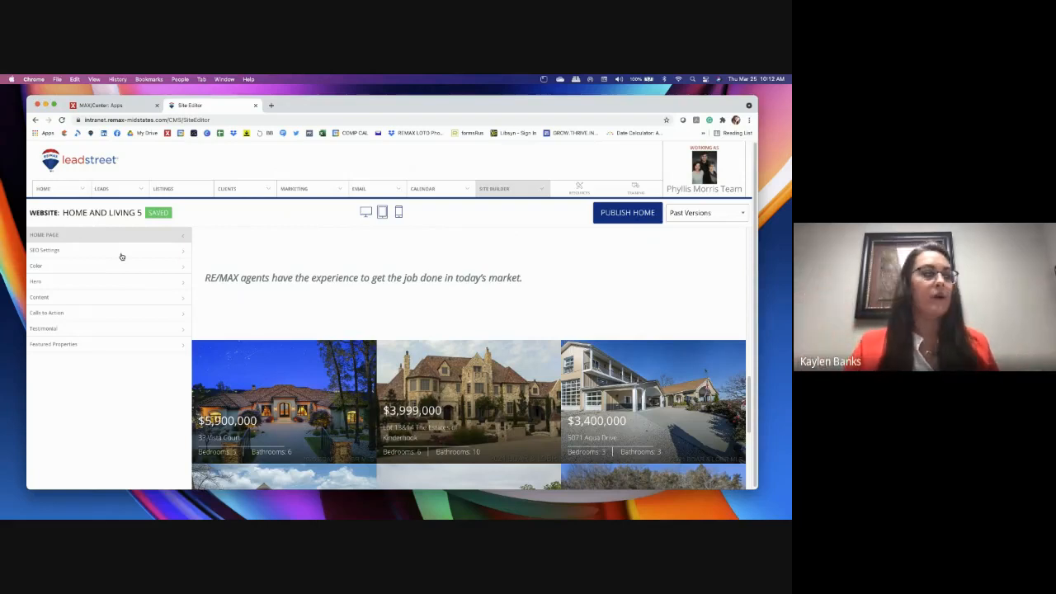
Examine the Featured Properties listing sources, property types, price range and sorting, close without saving, and return to the editor's main sections
left_click(97, 345)
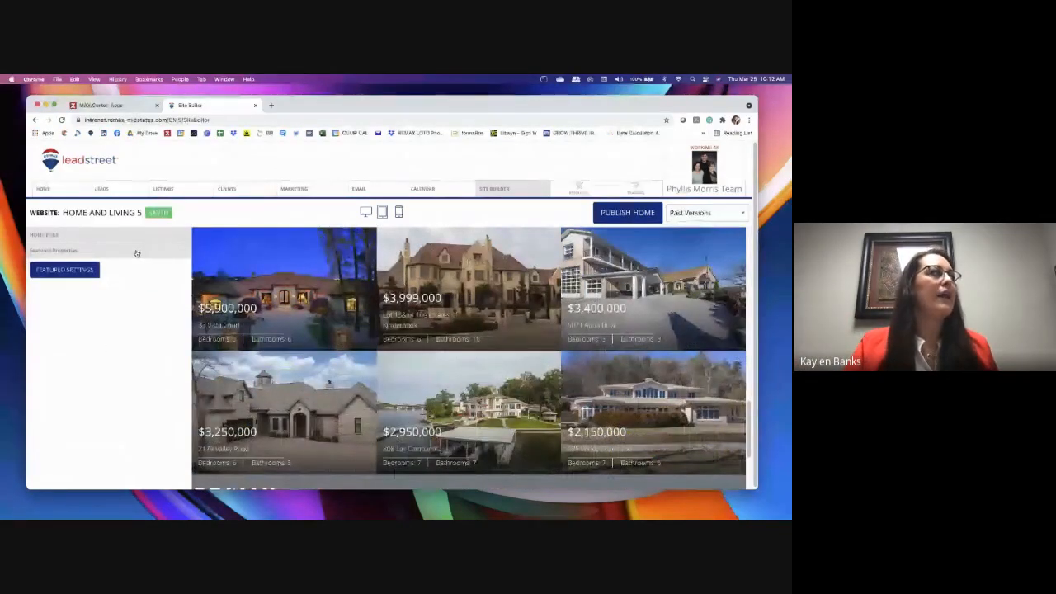
left_click(91, 273)
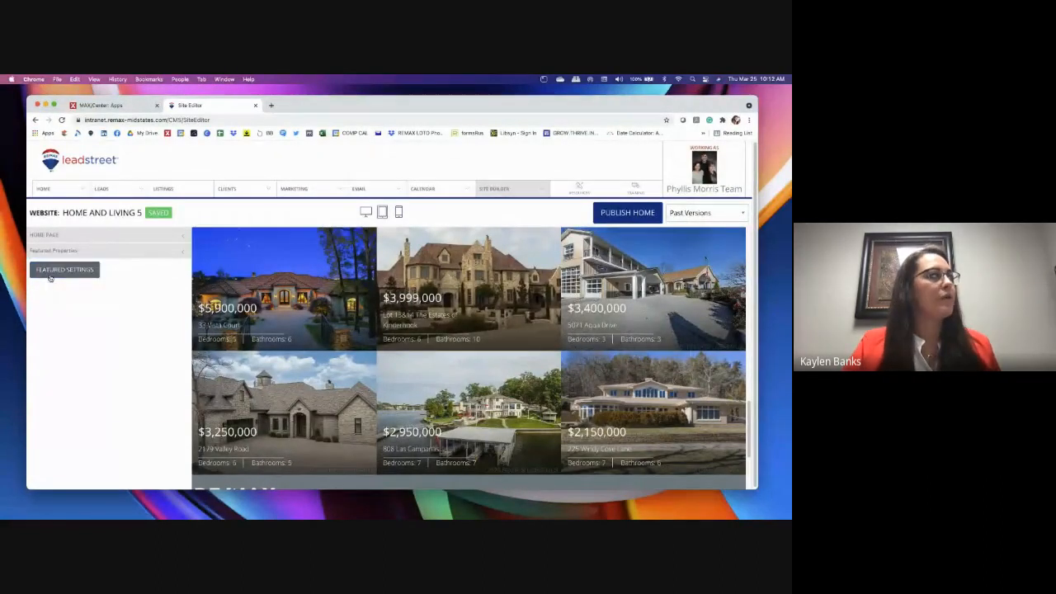
left_click(56, 272)
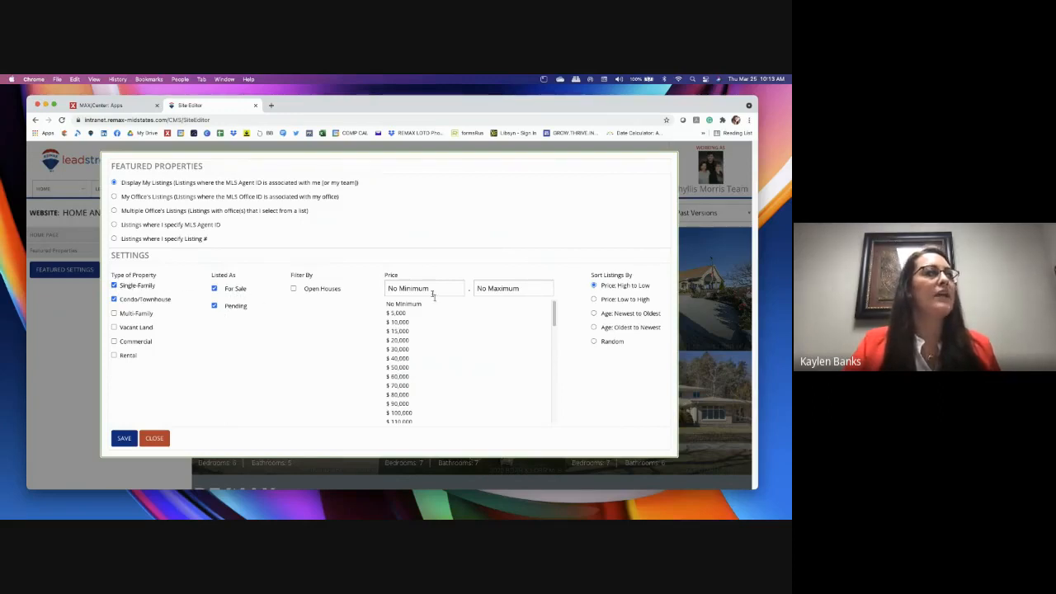
scroll(437, 303, "down", 1)
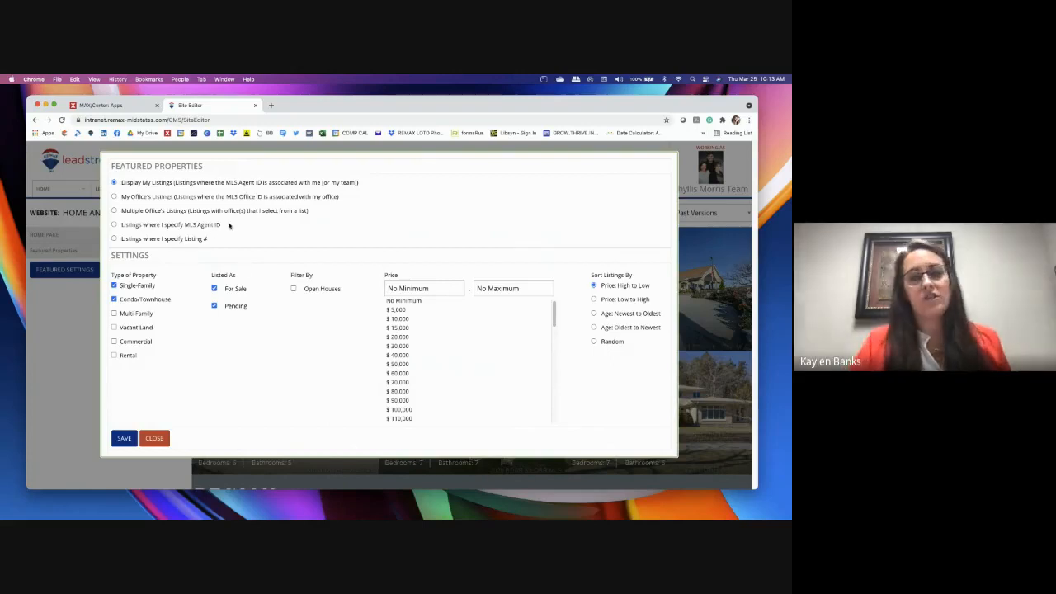
left_click(148, 442)
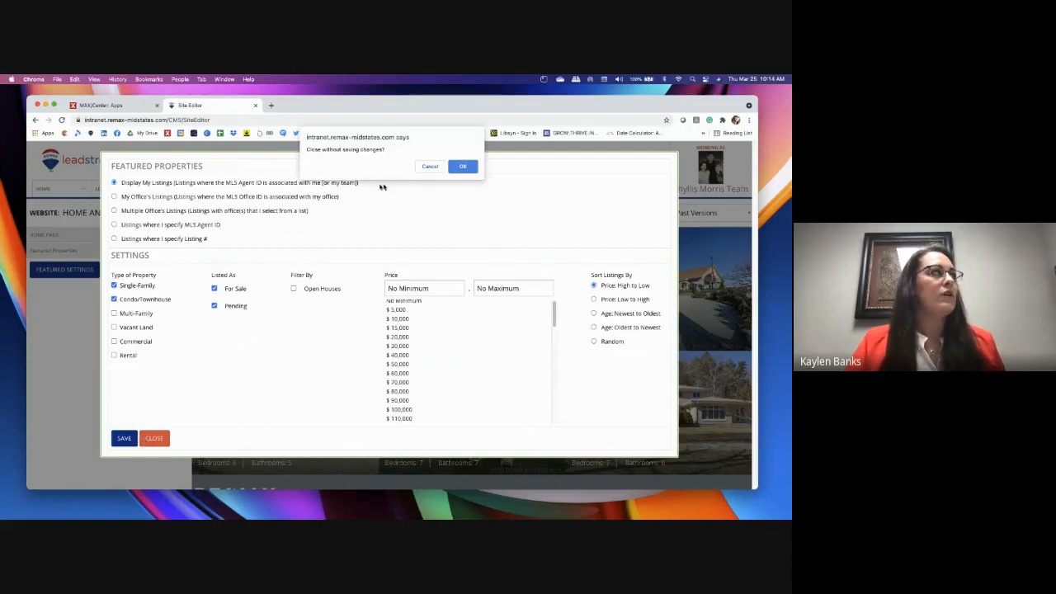
left_click(463, 165)
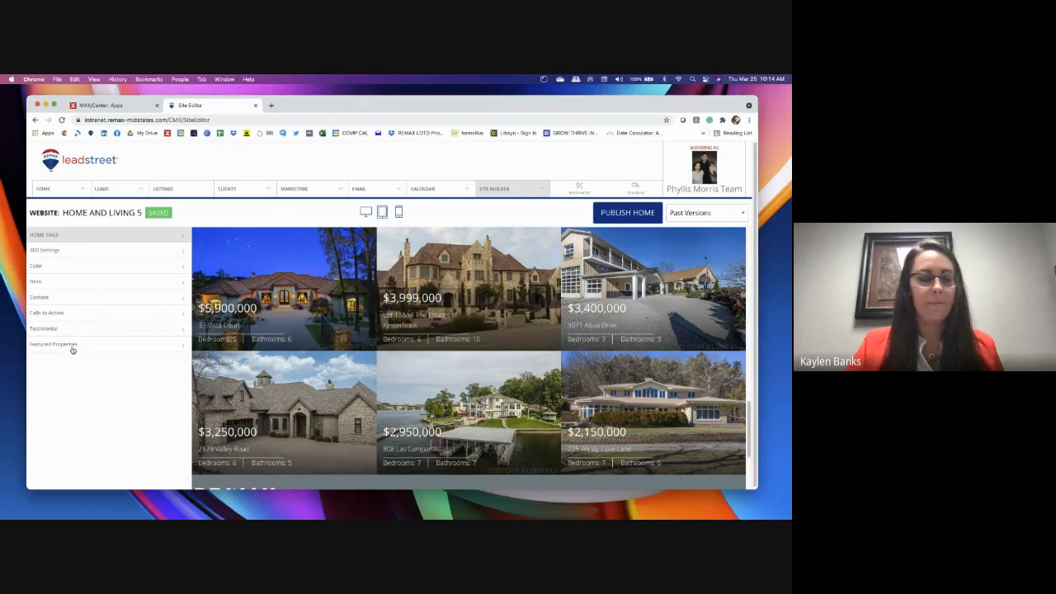
left_click(61, 235)
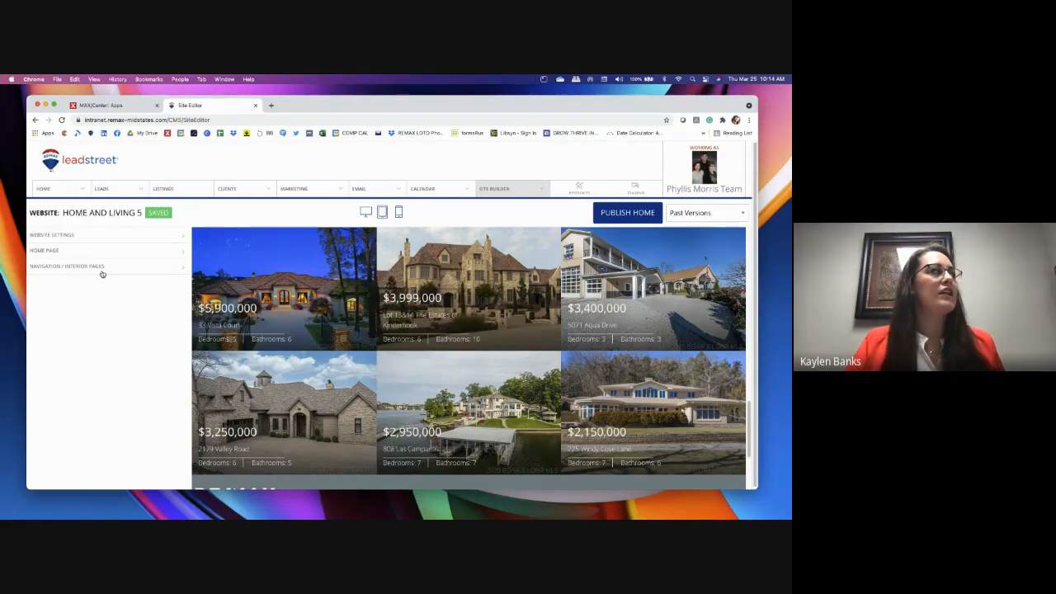
scroll(404, 377, "up", 10)
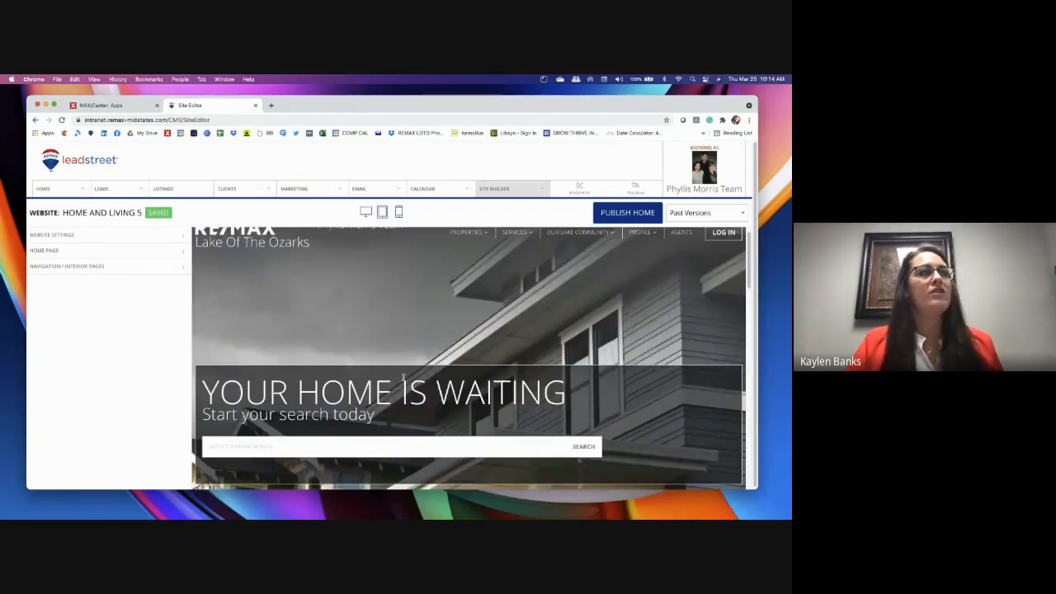
Open the navigation editor for the site, review its current navigation titles and page categories, and close it
scroll(403, 377, "up", 1)
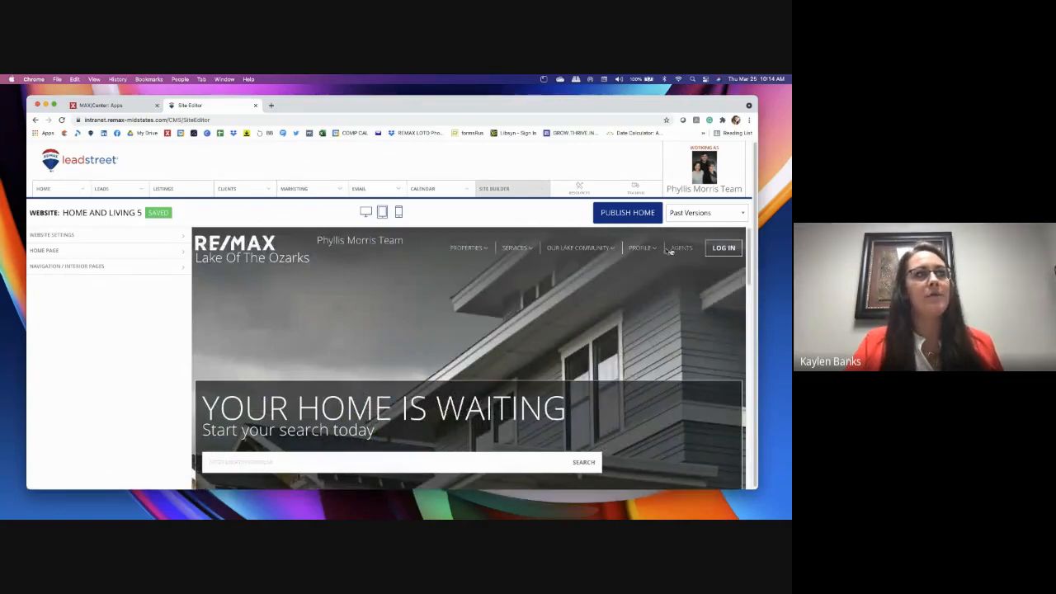
mouse_move(468, 252)
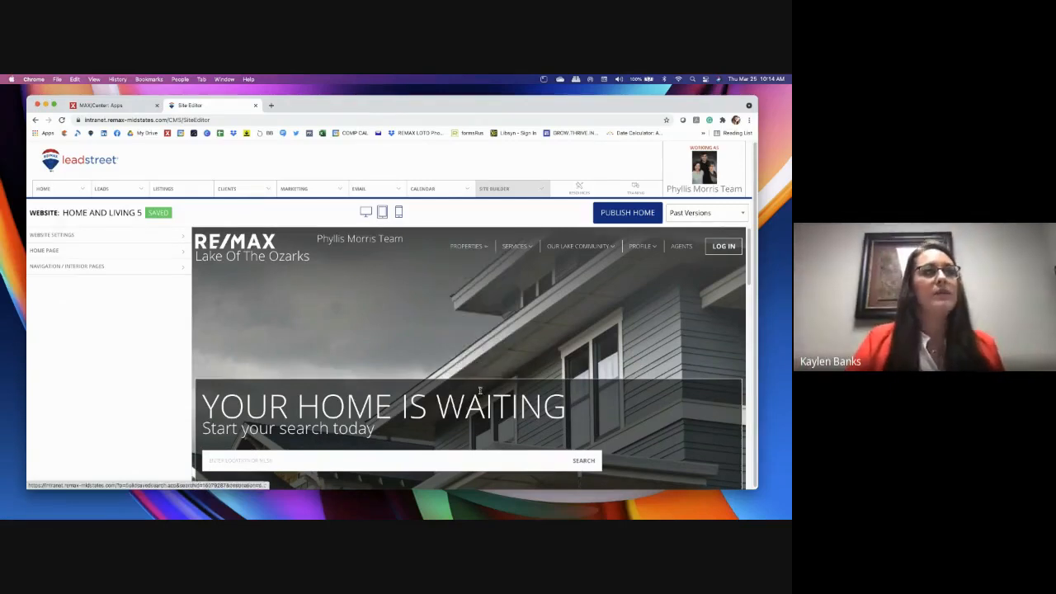
left_click(69, 267)
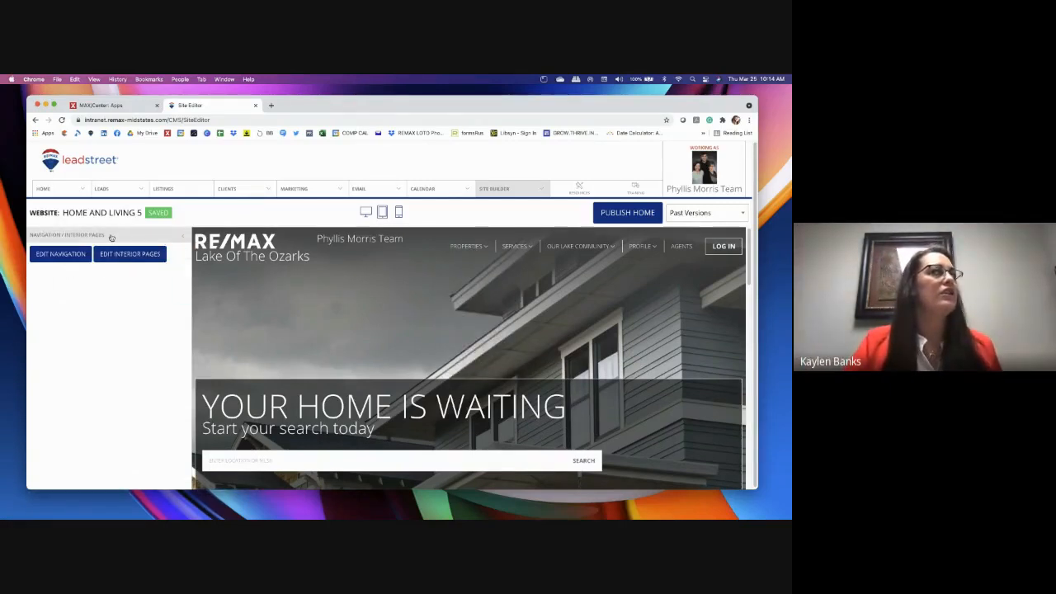
left_click(69, 259)
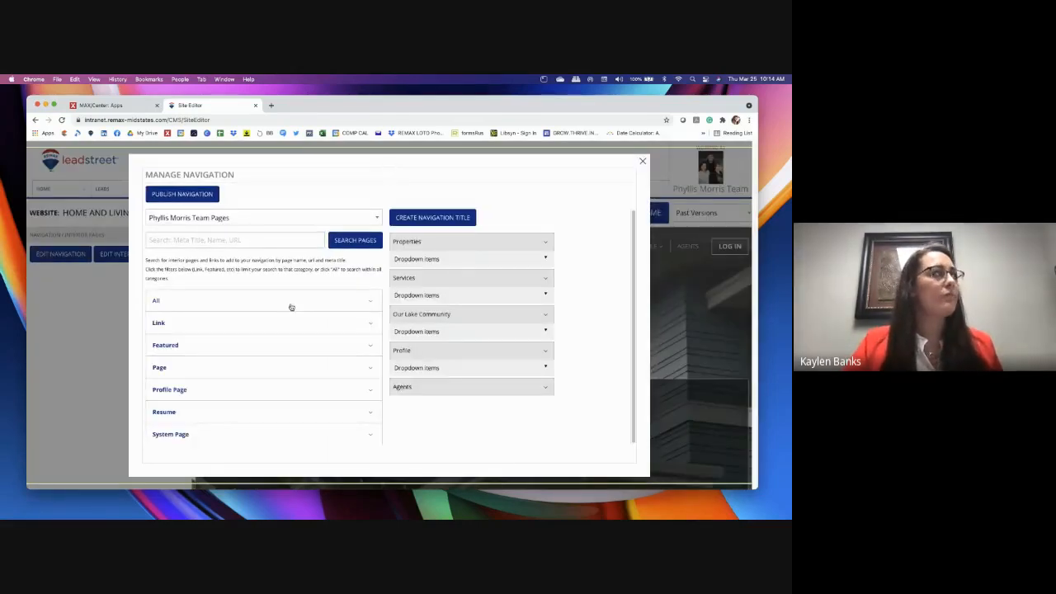
left_click(641, 163)
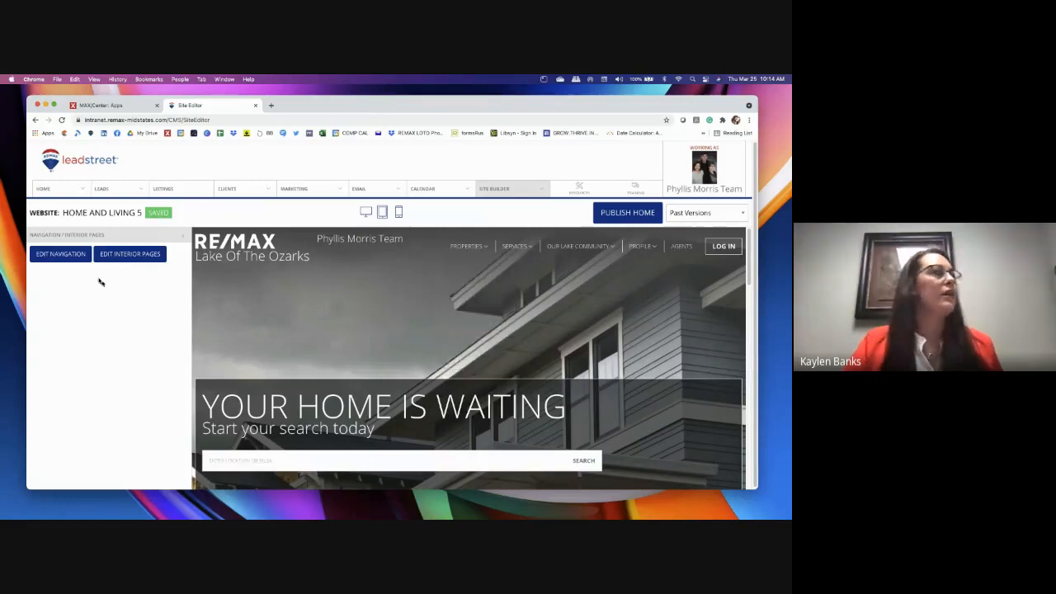
Reopen the navigation editor and look through the full list of the team's available pages
left_click(50, 254)
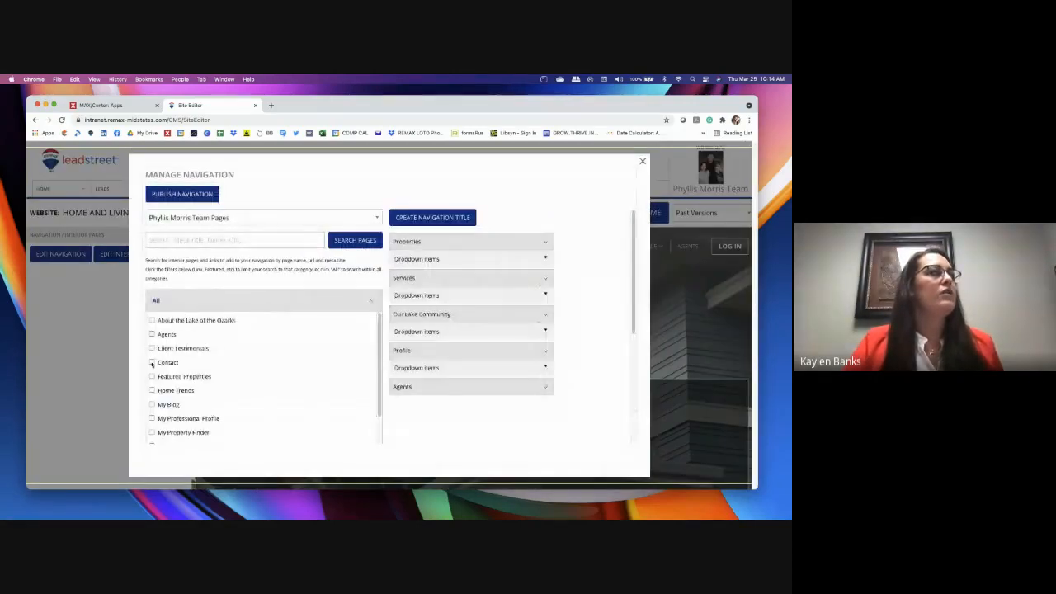
left_click(291, 302)
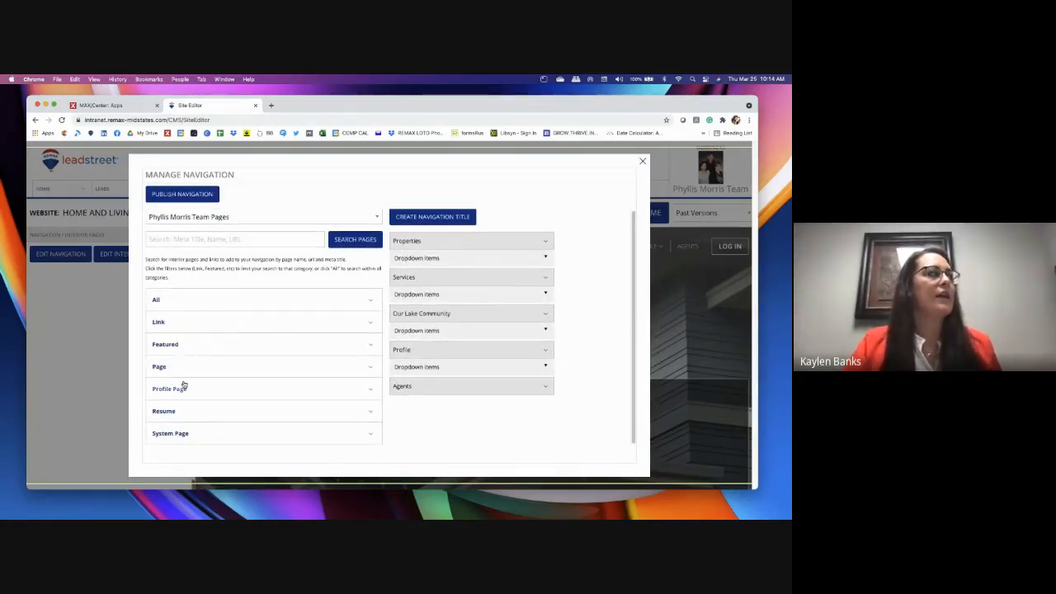
left_click(176, 303)
scroll(240, 354, "down", 2)
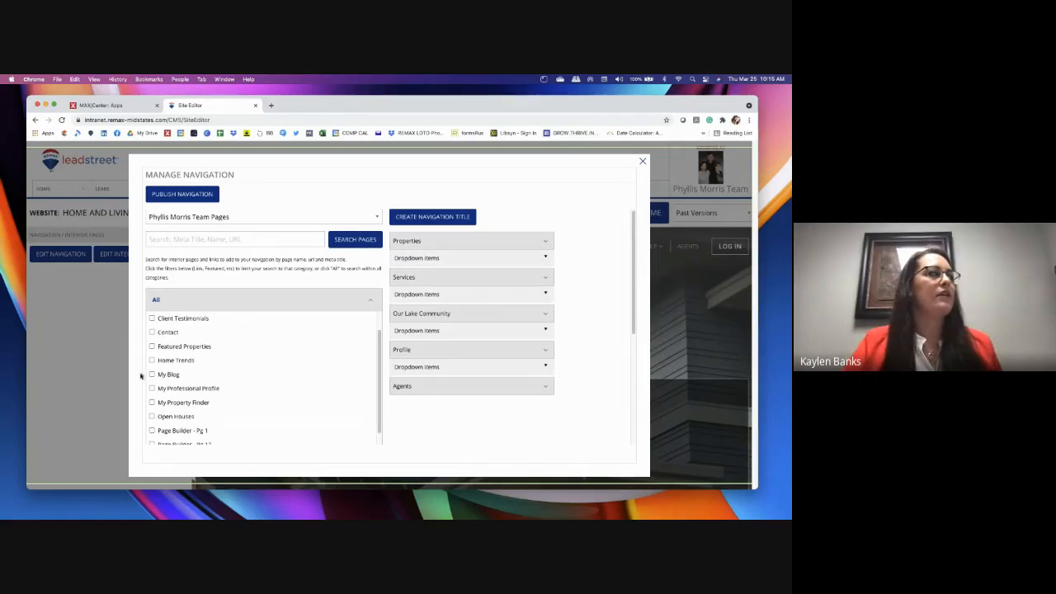
scroll(176, 373, "down", 1)
scroll(165, 388, "down", 2)
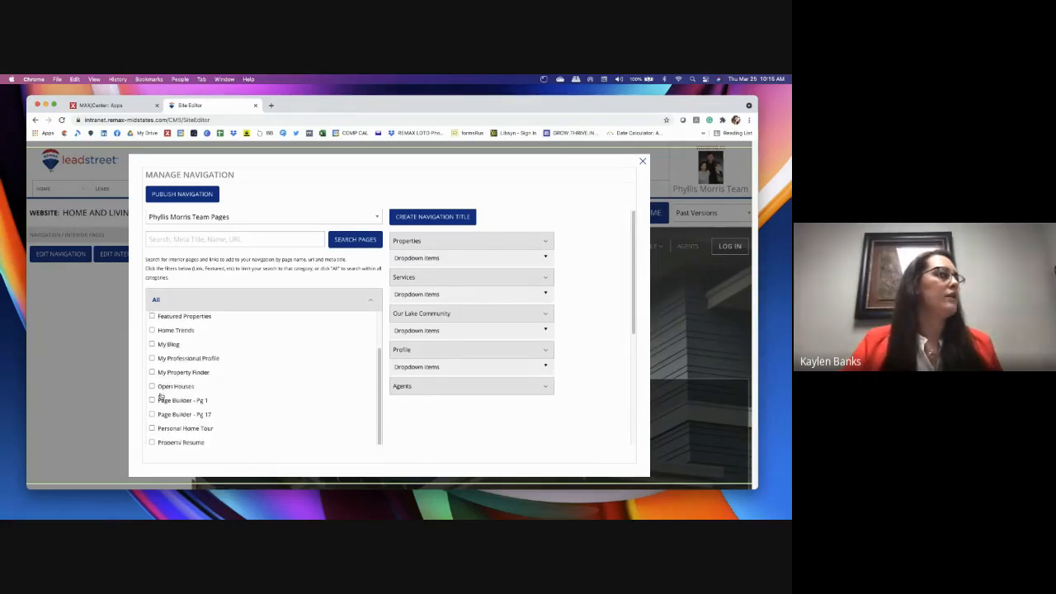
Add the Open Houses page to the site navigation
left_click(151, 367)
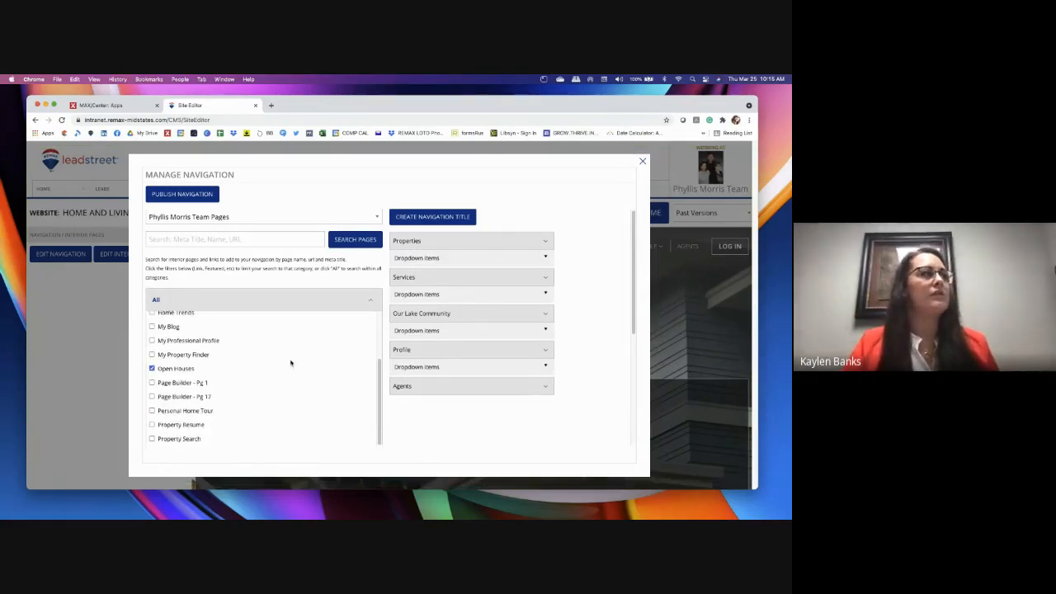
scroll(370, 415, "down", 6)
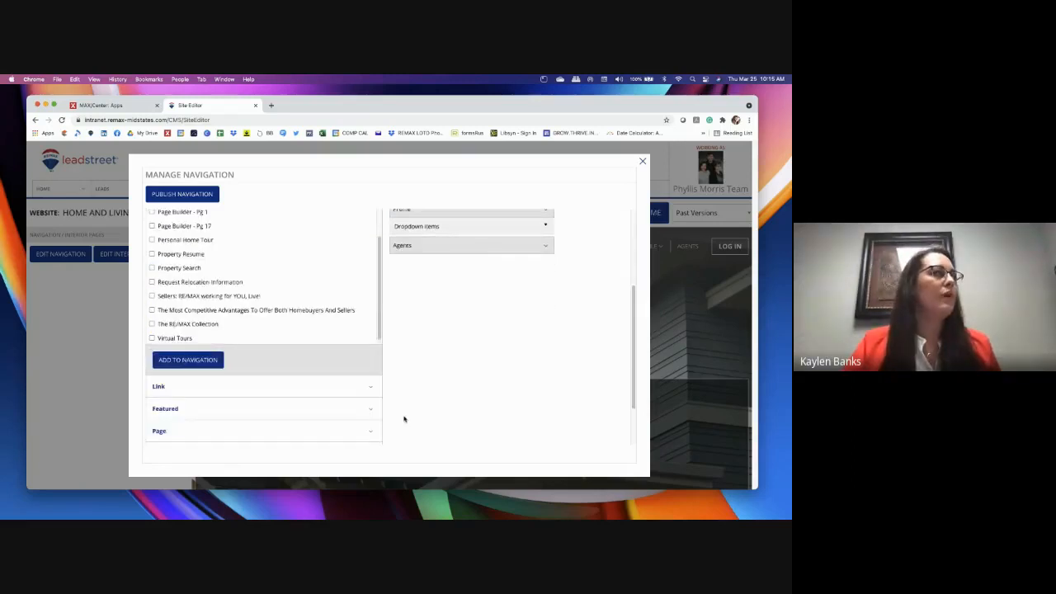
scroll(404, 417, "up", 5)
scroll(262, 396, "down", 3)
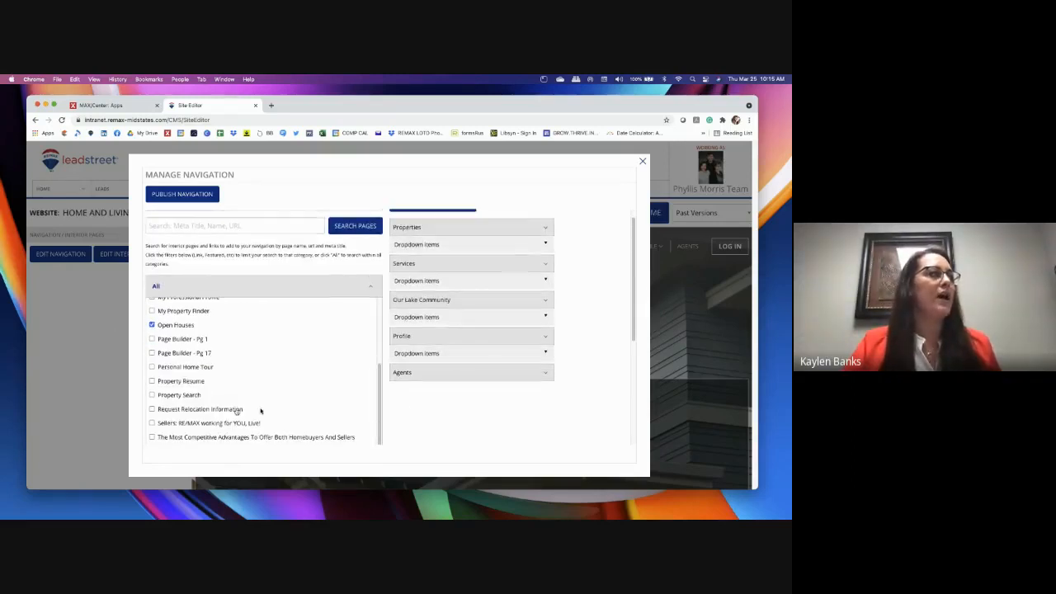
scroll(410, 414, "down", 3)
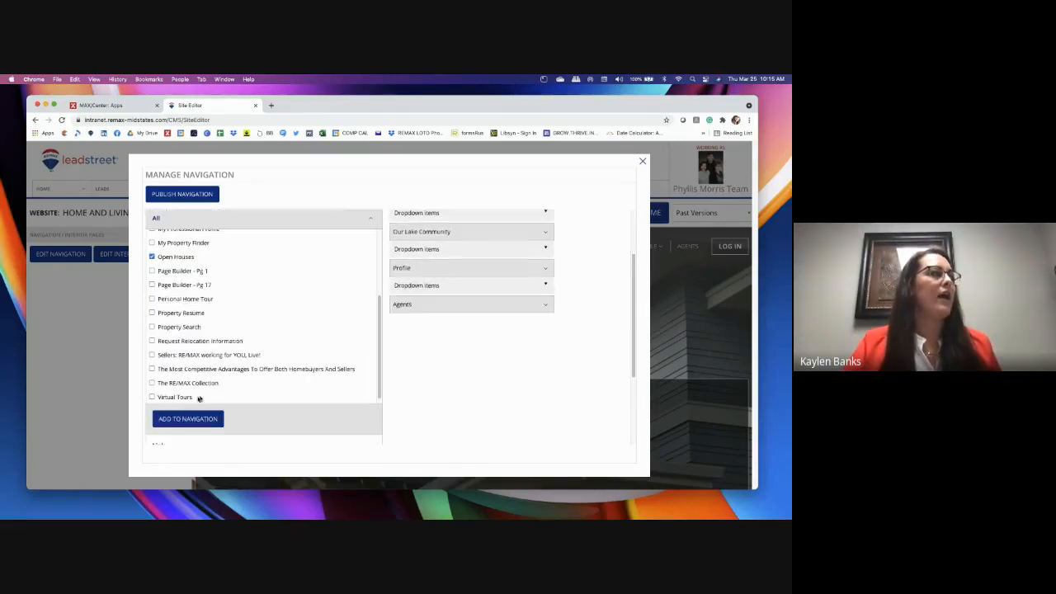
left_click(196, 419)
scroll(478, 424, "up", 5)
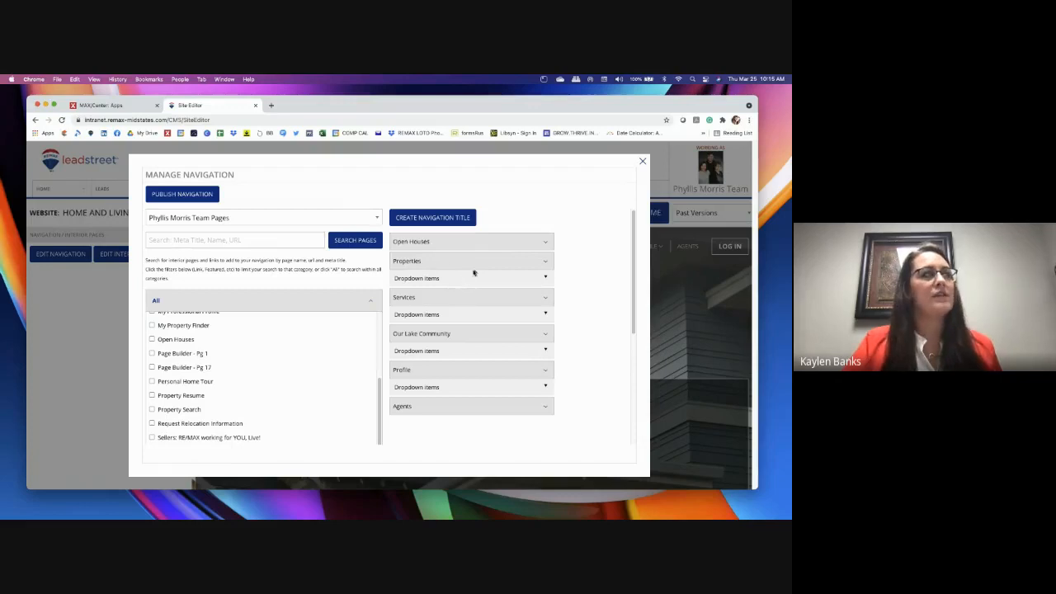
Examine the Open Houses navigation entry's title, connected page and new-tab option
left_click(462, 242)
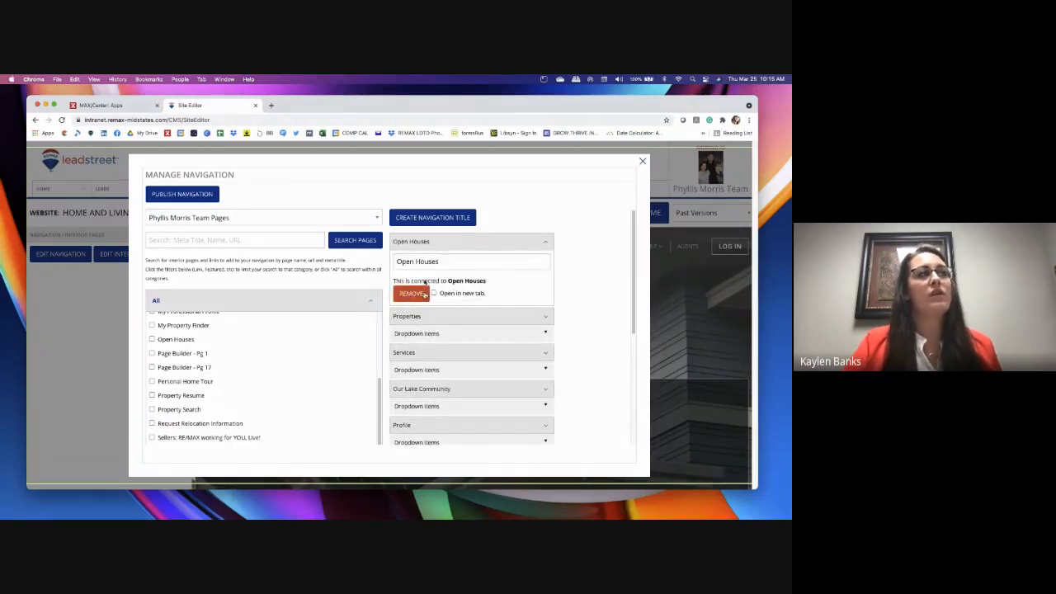
left_click(464, 241)
right_click(464, 240)
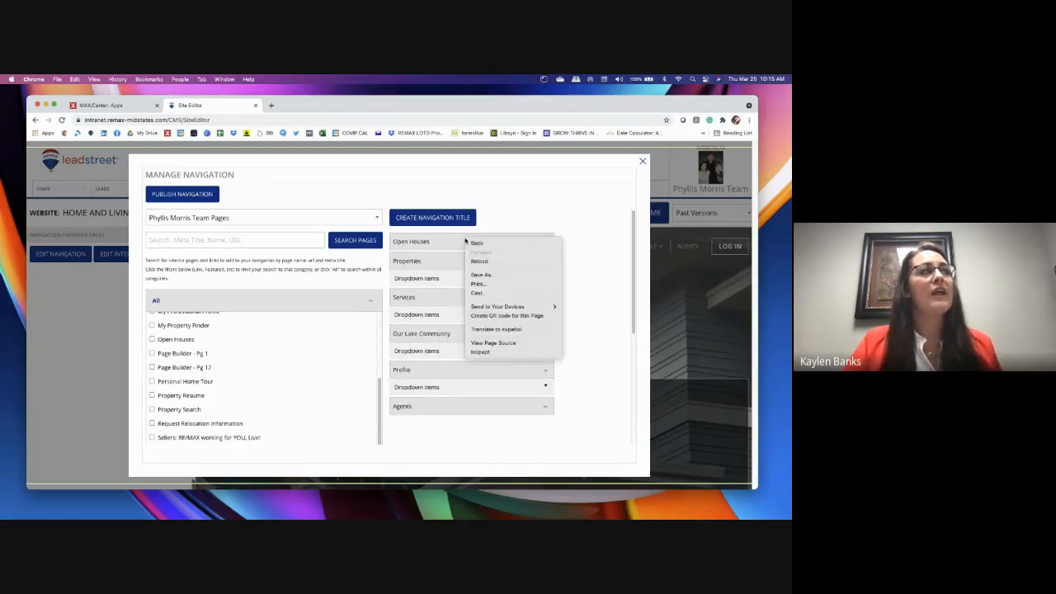
left_click(464, 239)
right_click(451, 241)
left_click(451, 241)
right_click(450, 242)
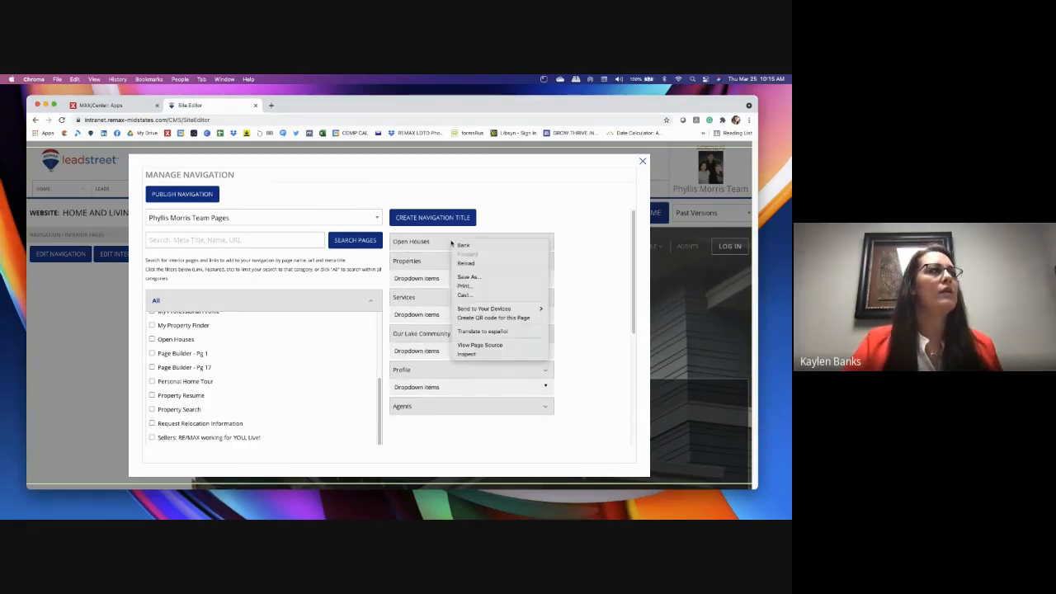
left_click(451, 242)
right_click(449, 241)
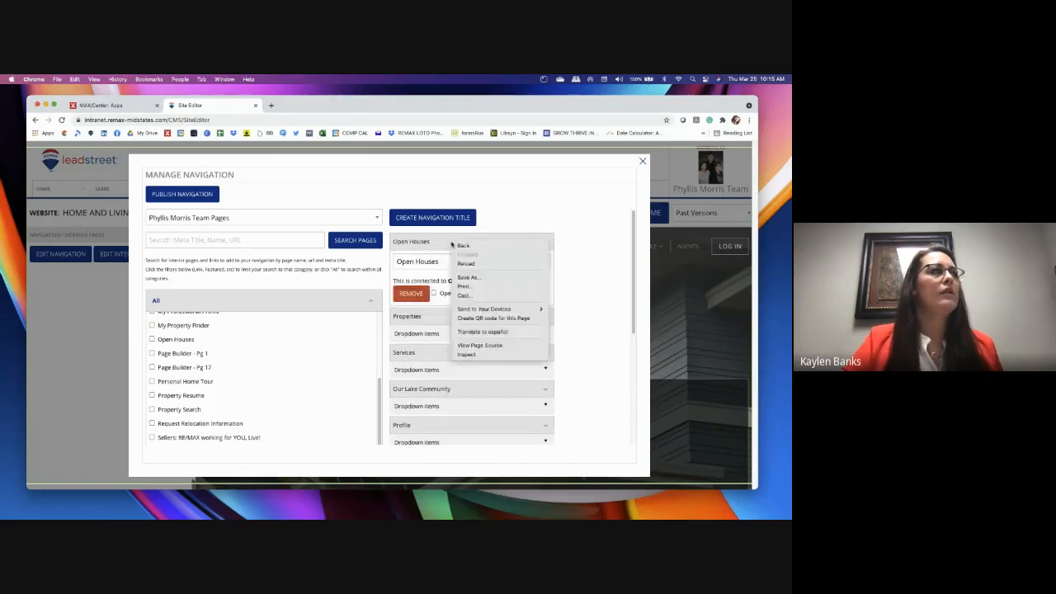
left_click(447, 240)
mouse_move(447, 240)
left_mouse_down()
mouse_move(459, 301)
mouse_move(449, 241)
left_mouse_up()
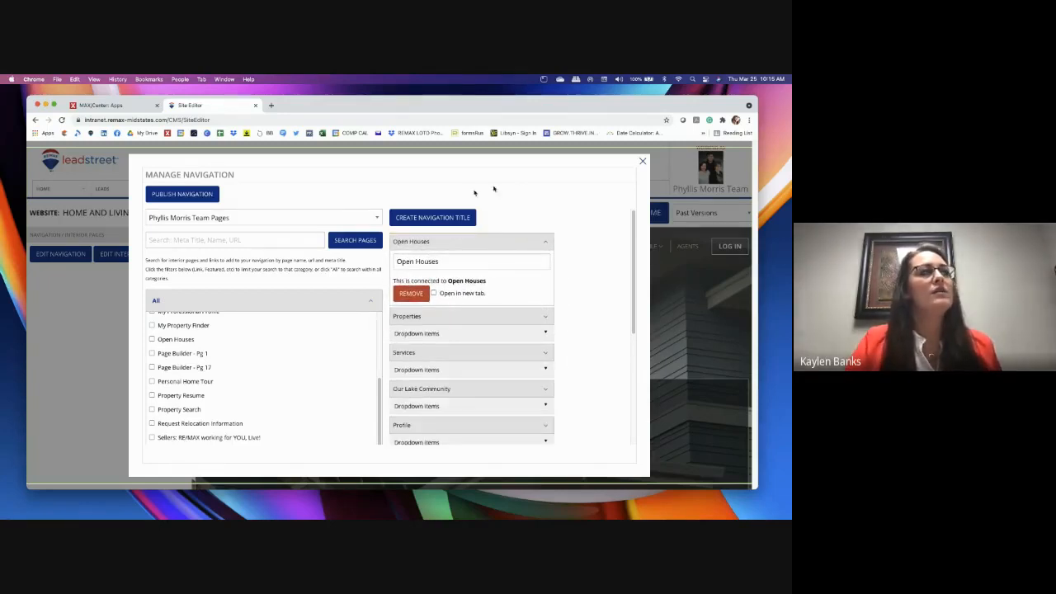
Remove the Open Houses entry from the top-level navigation and confirm the deletion
left_click(411, 294)
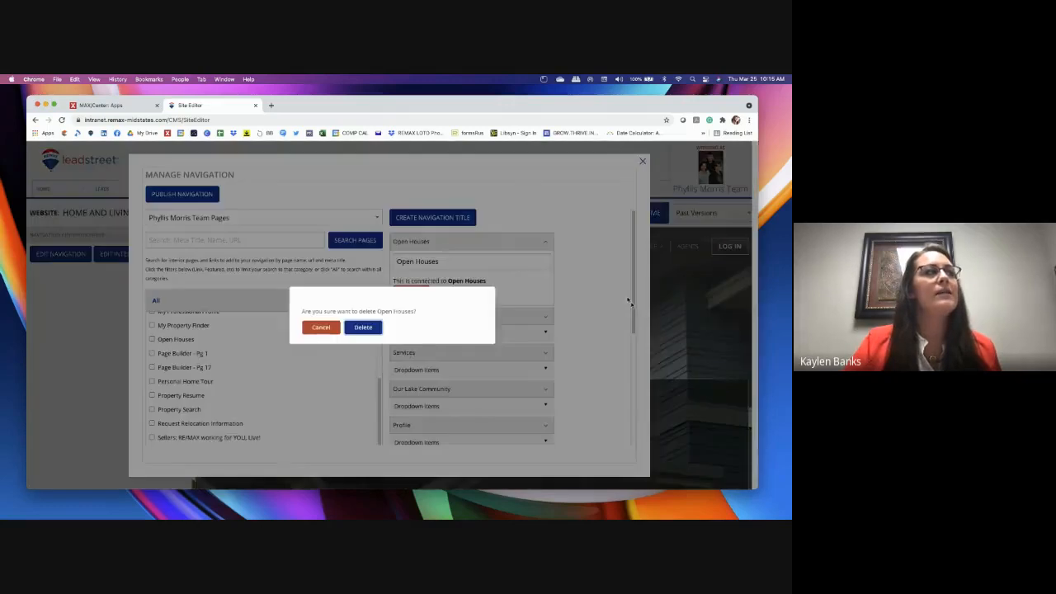
left_click(330, 329)
left_click(411, 294)
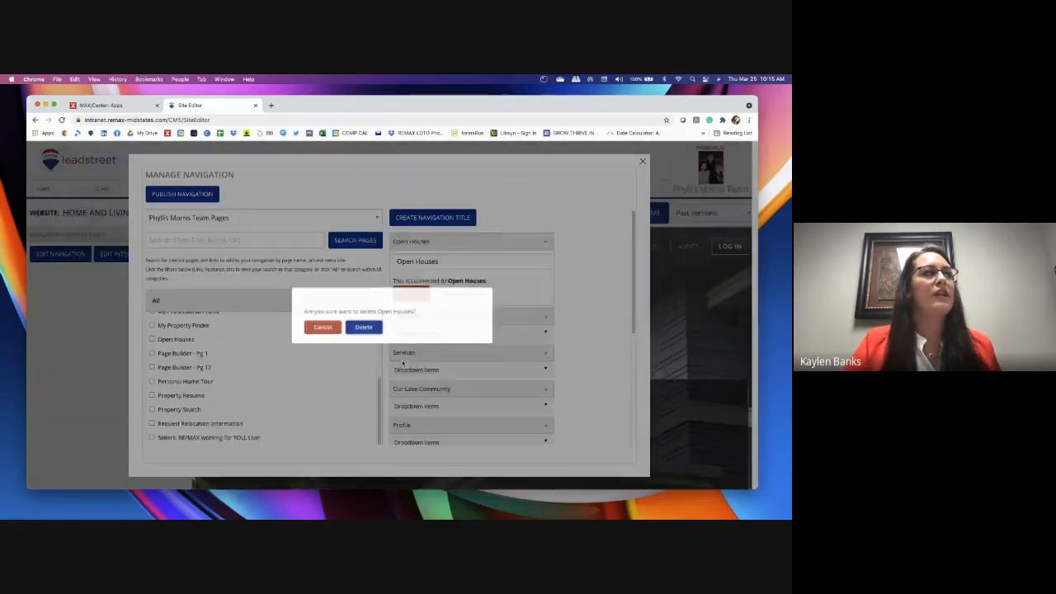
left_click(363, 328)
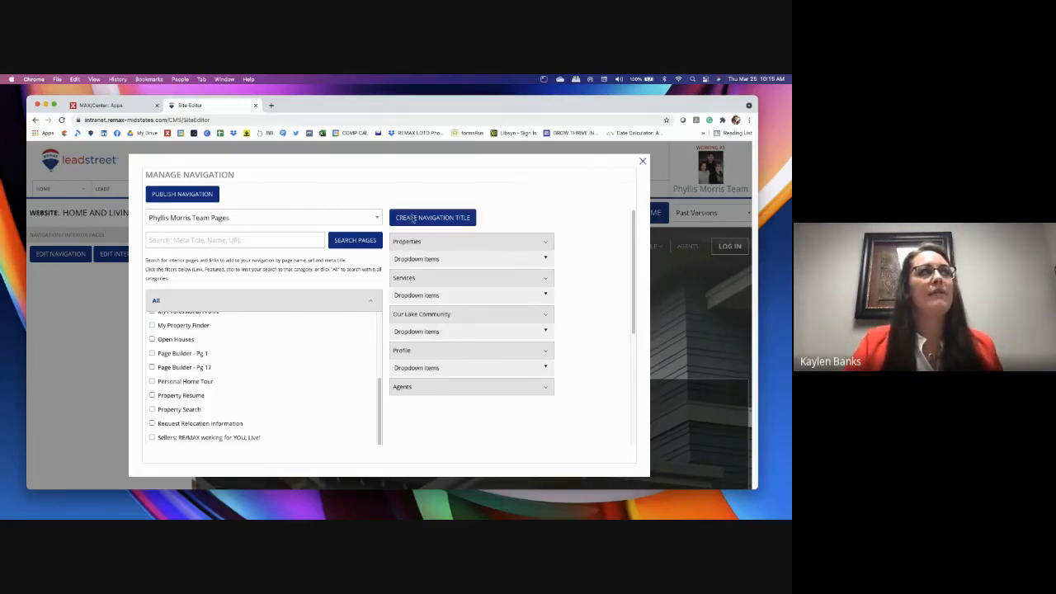
View the dropdown items under the Properties navigation title and close the navigation editor without publishing
left_click(481, 262)
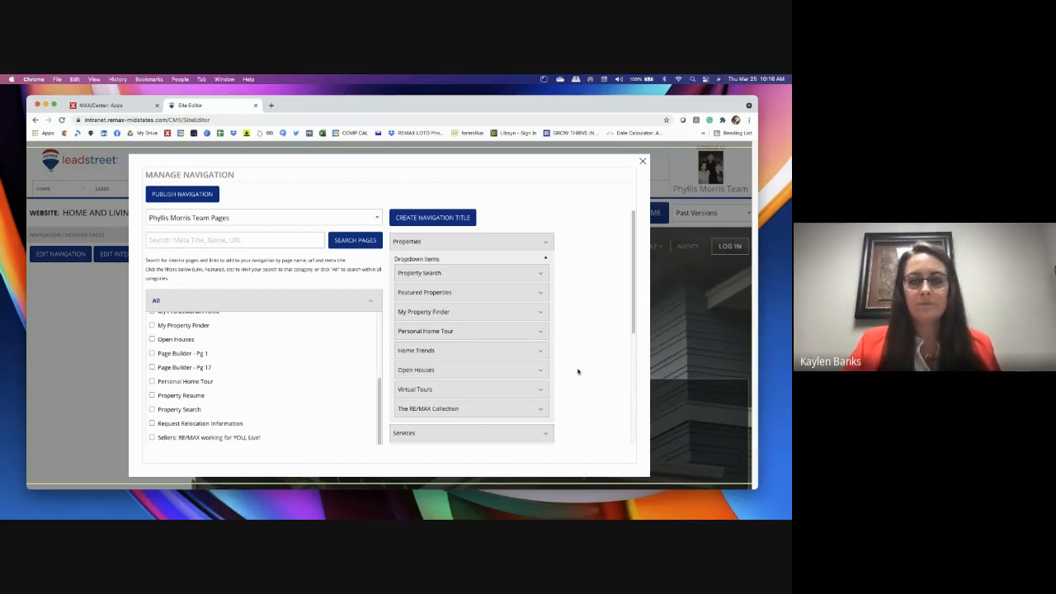
scroll(577, 371, "down", 5)
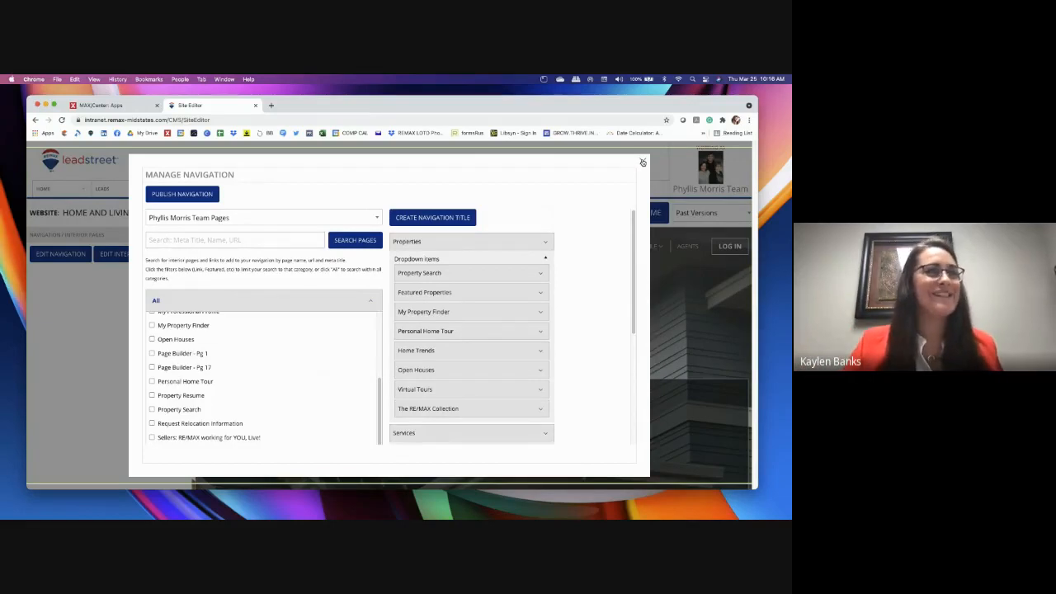
left_click(642, 163)
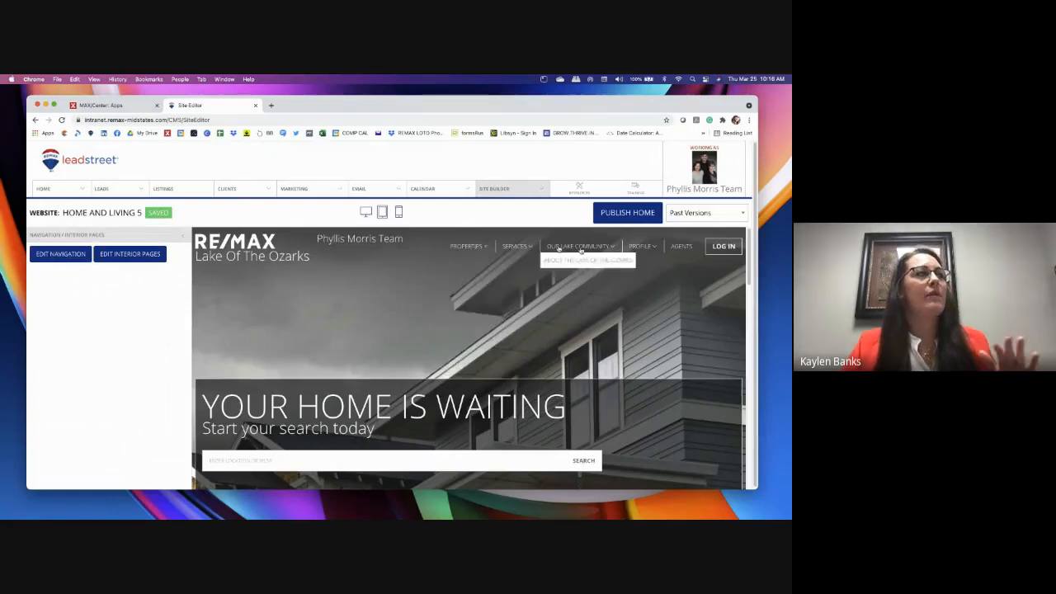
Open the interior pages manager and review the listed pages, their categories and which ones can be edited
left_click(126, 254)
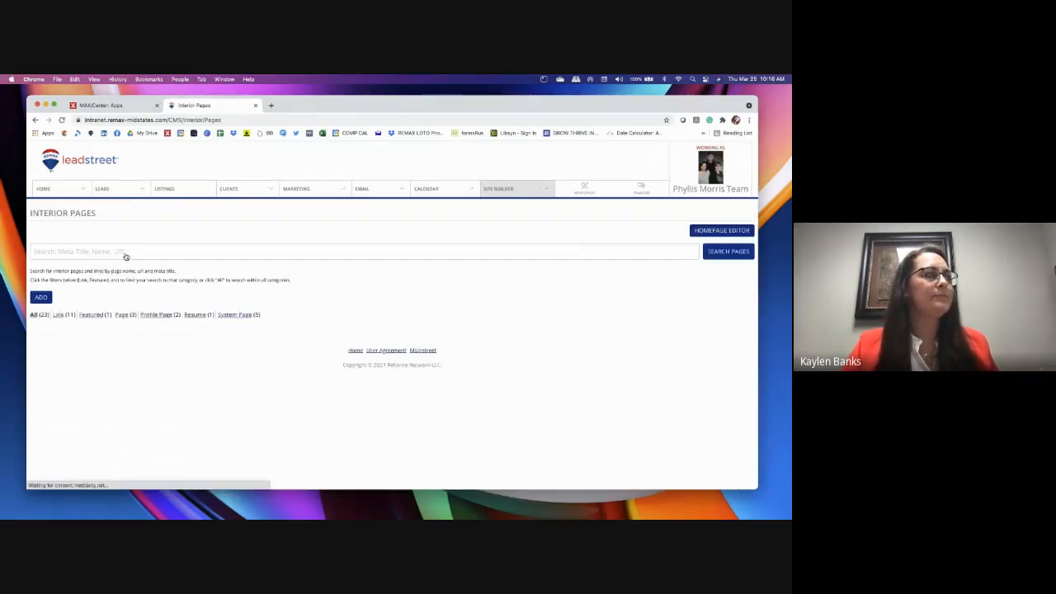
scroll(443, 319, "down", 3)
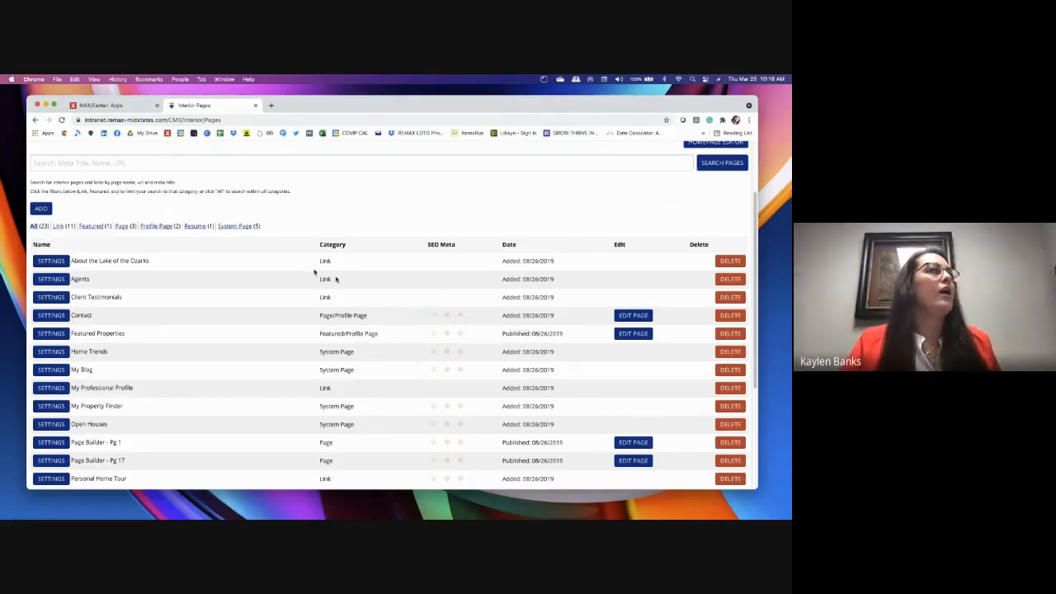
scroll(259, 259, "up", 2)
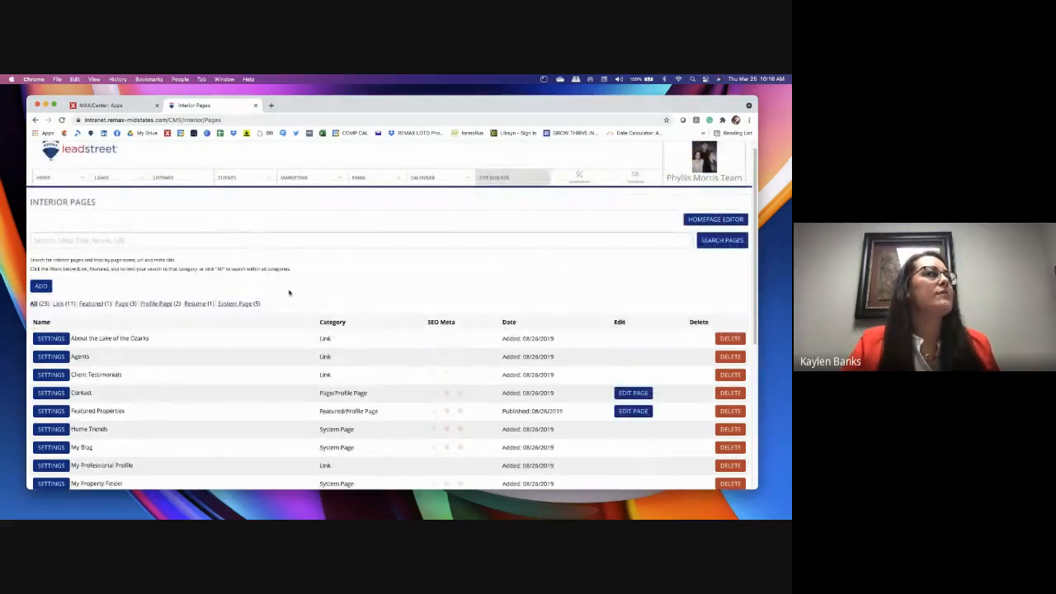
scroll(289, 292, "down", 2)
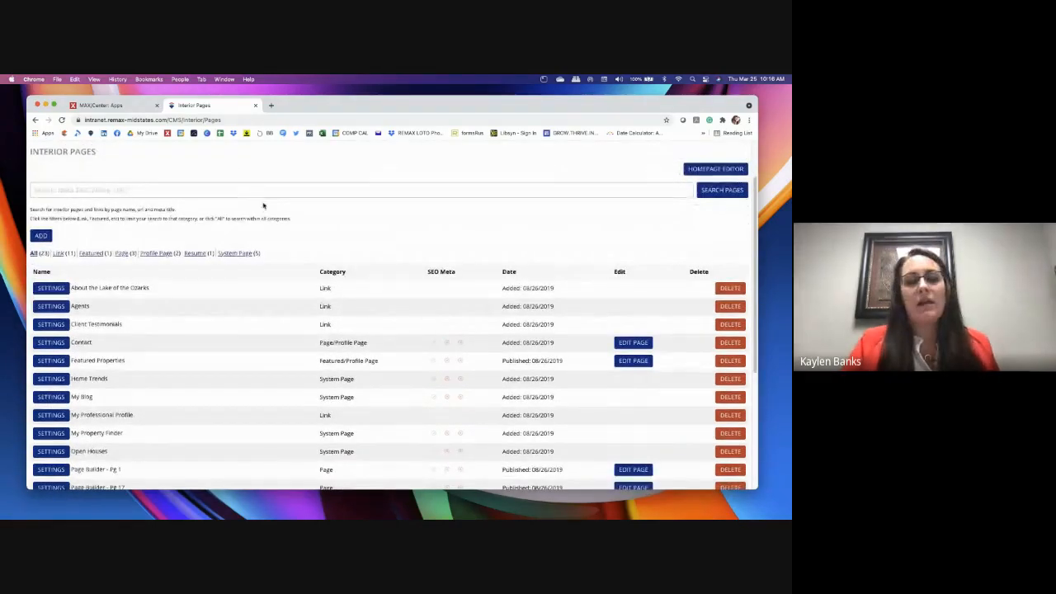
left_click(138, 193)
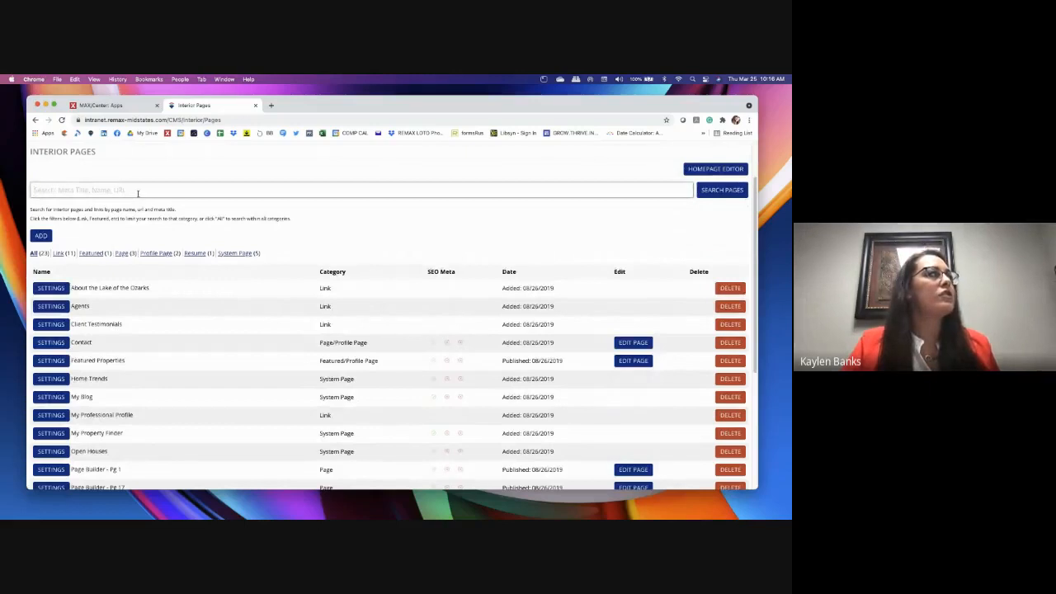
scroll(212, 283, "down", 6)
scroll(214, 282, "up", 8)
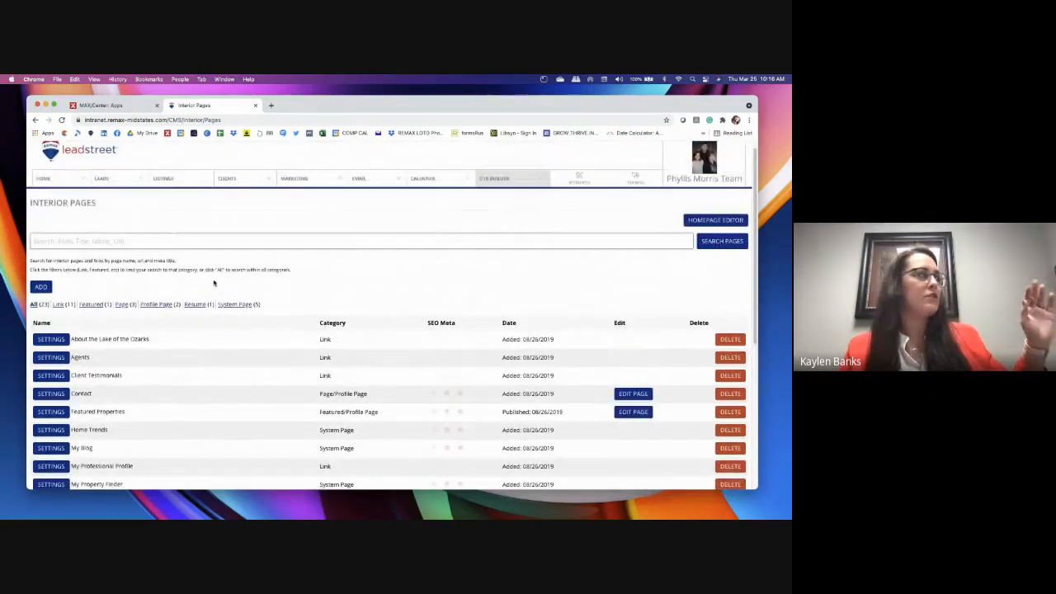
scroll(214, 283, "down", 7)
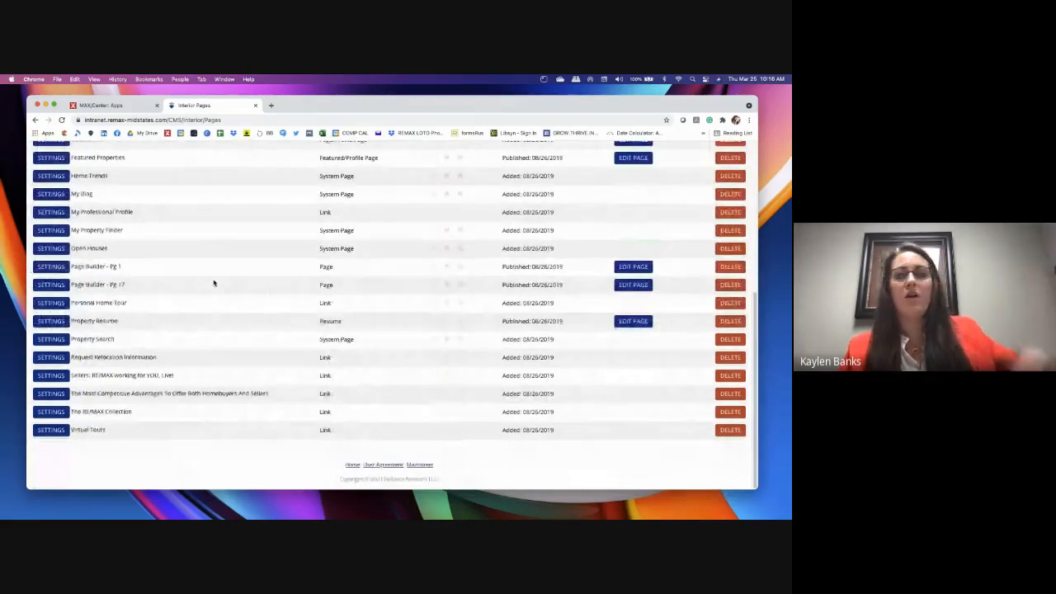
Search the interior pages for "bio"
scroll(213, 283, "up", 7)
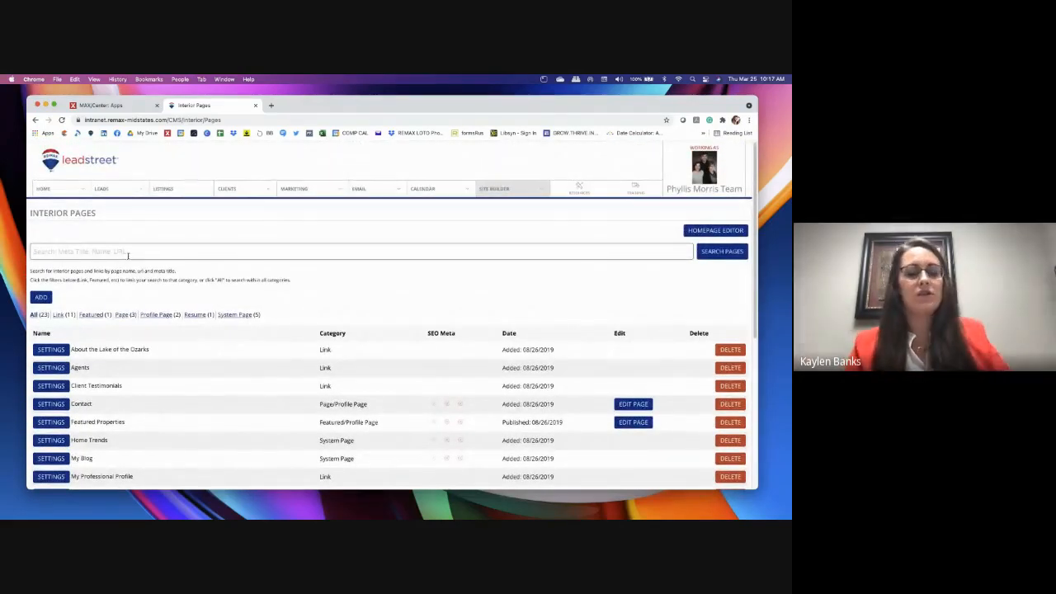
type("bio")
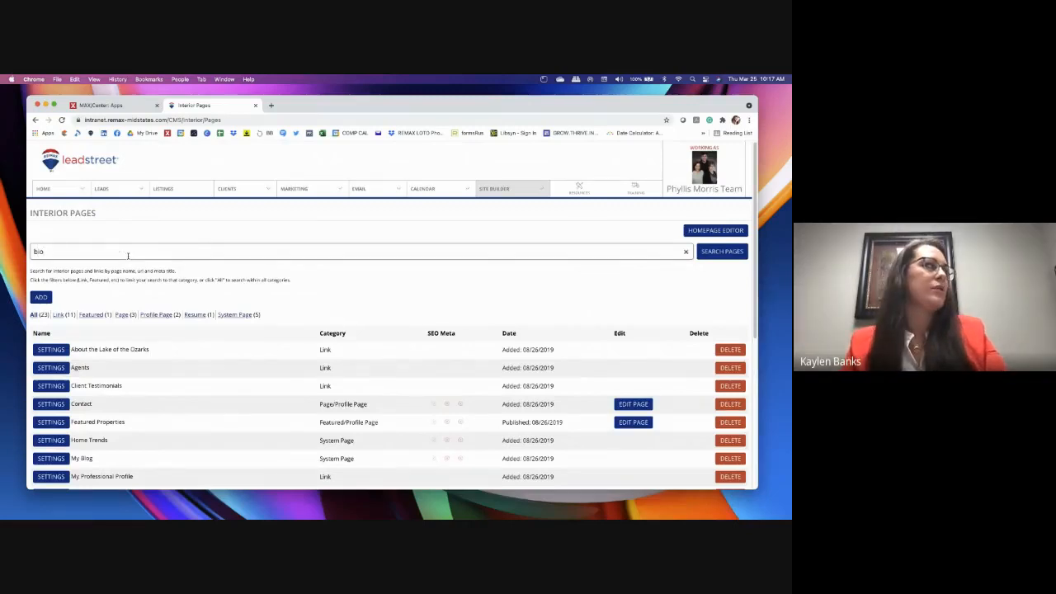
key("Return")
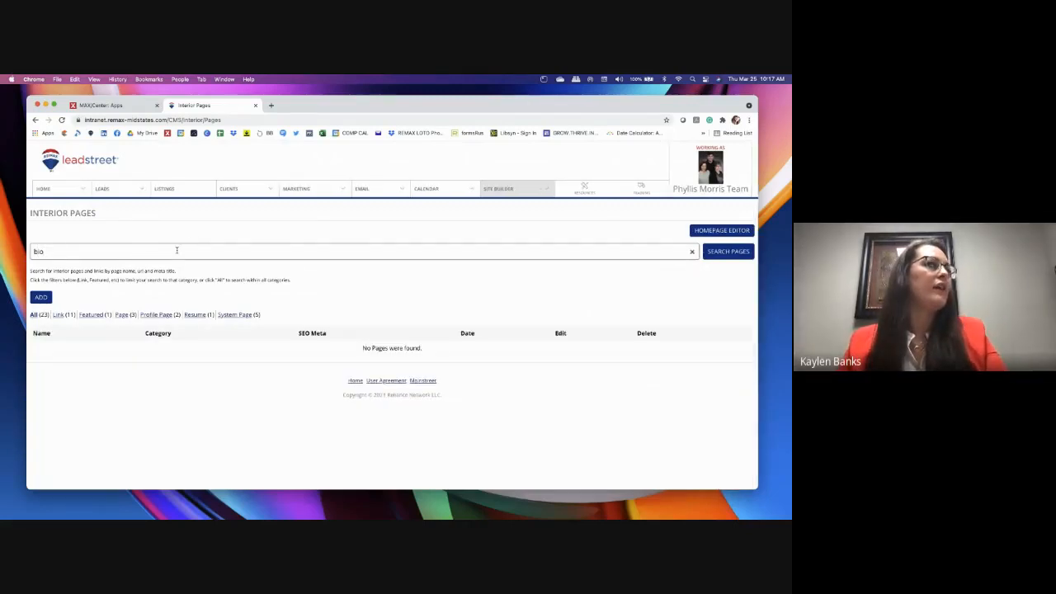
Replace the interior pages search term with "contact" and run the search
key("BackSpace")
key("BackSpace")
key("BackSpace")
type("conta")
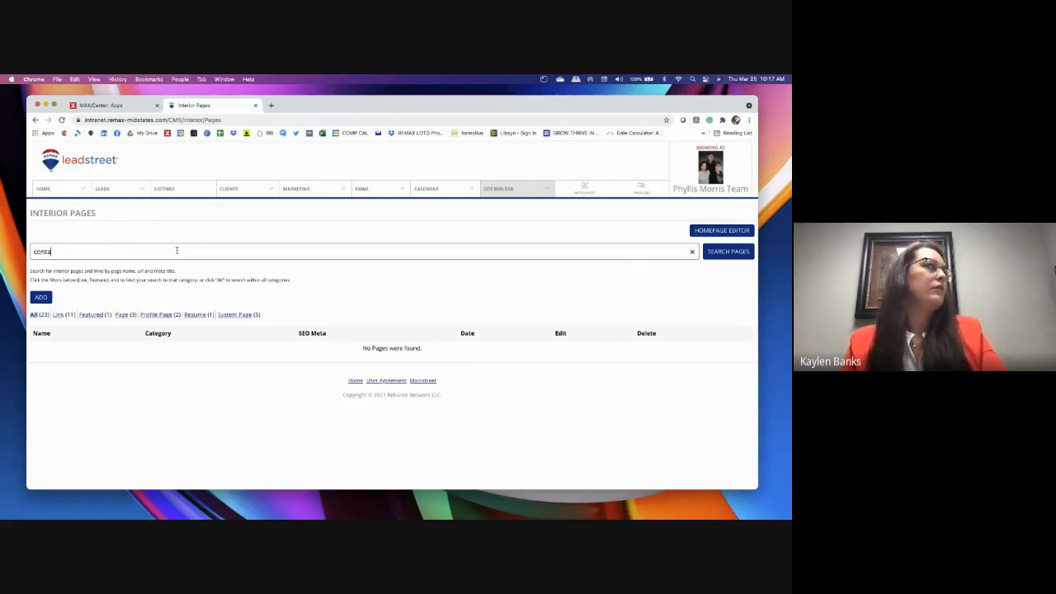
type("ct")
key("Return")
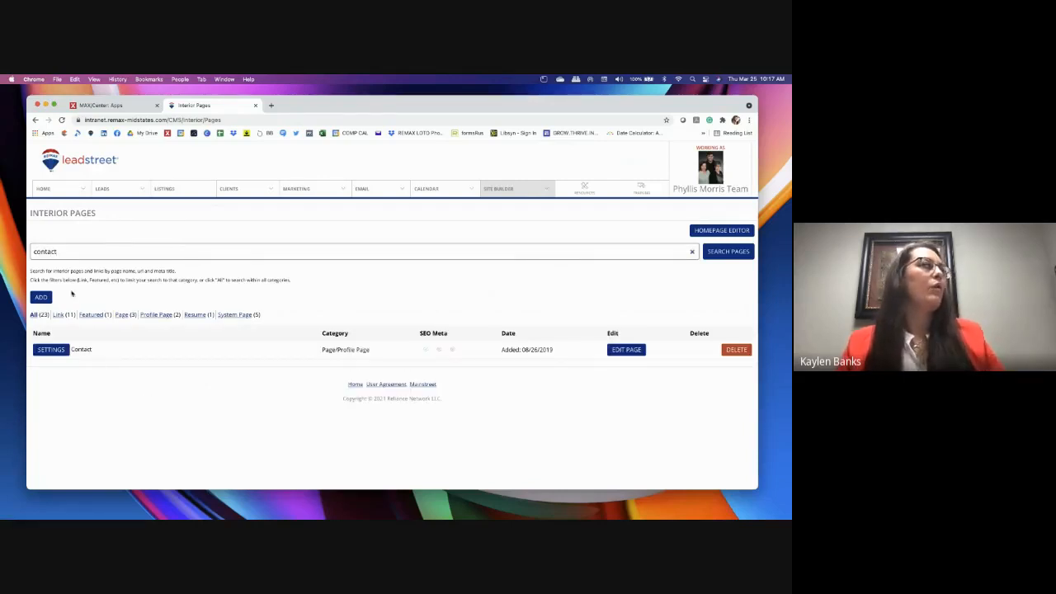
Filter the "contact" search by Featured, Page, Profile Page and All categories, and clear the search to list every interior page
left_click(91, 314)
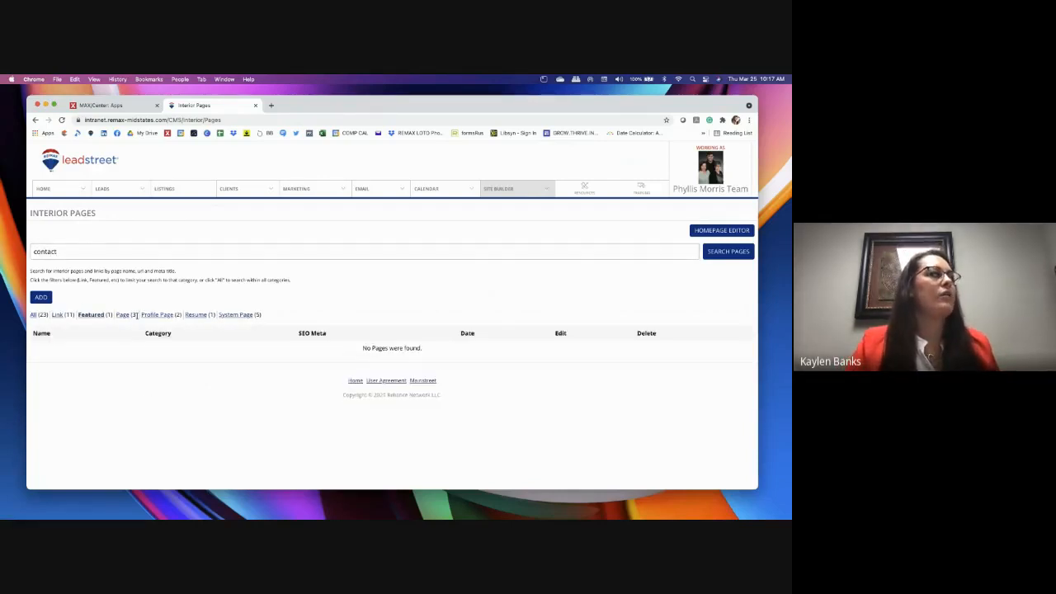
left_click(122, 314)
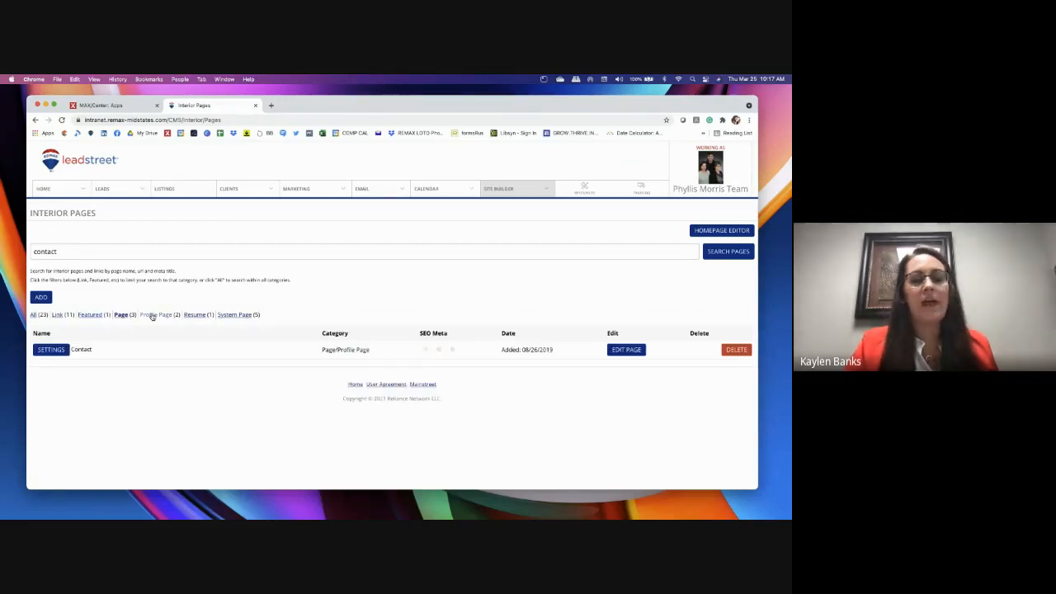
left_click(154, 314)
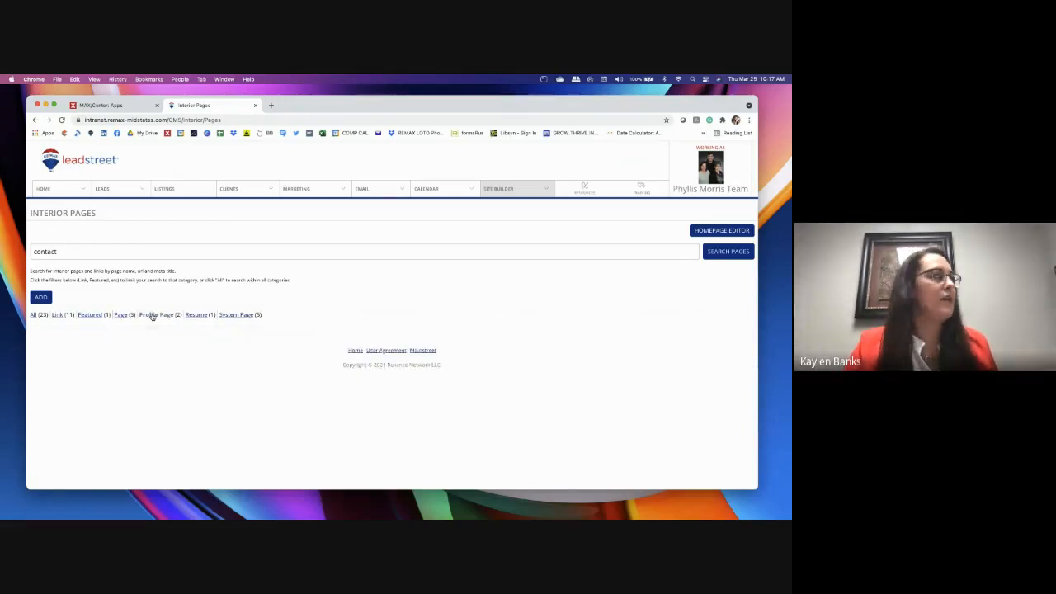
left_click(35, 315)
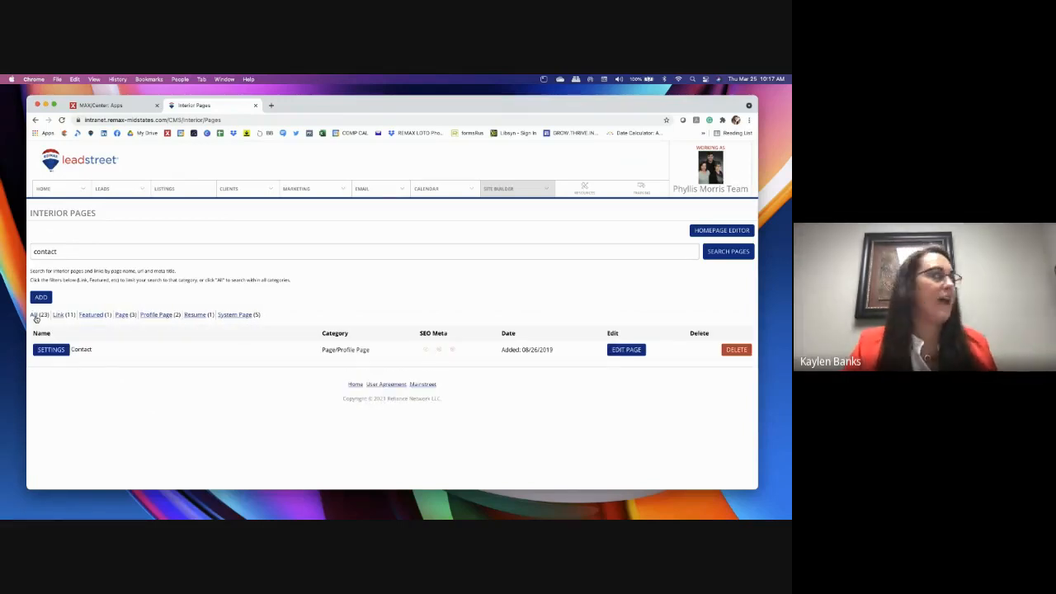
left_click(102, 254)
left_click(691, 252)
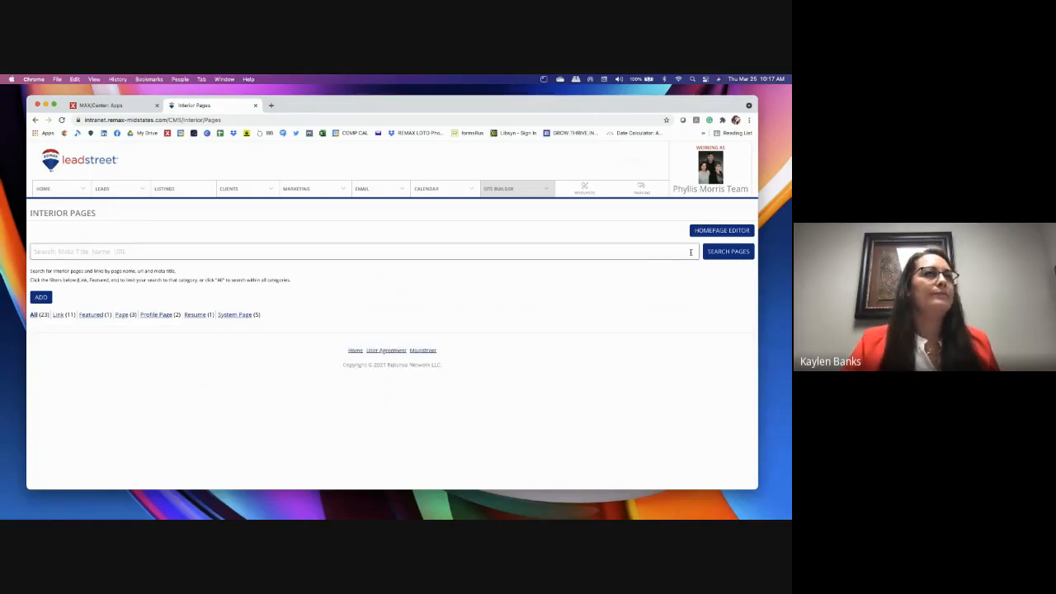
Open the Featured Properties interior page for editing and check its page settings section
scroll(465, 318, "down", 3)
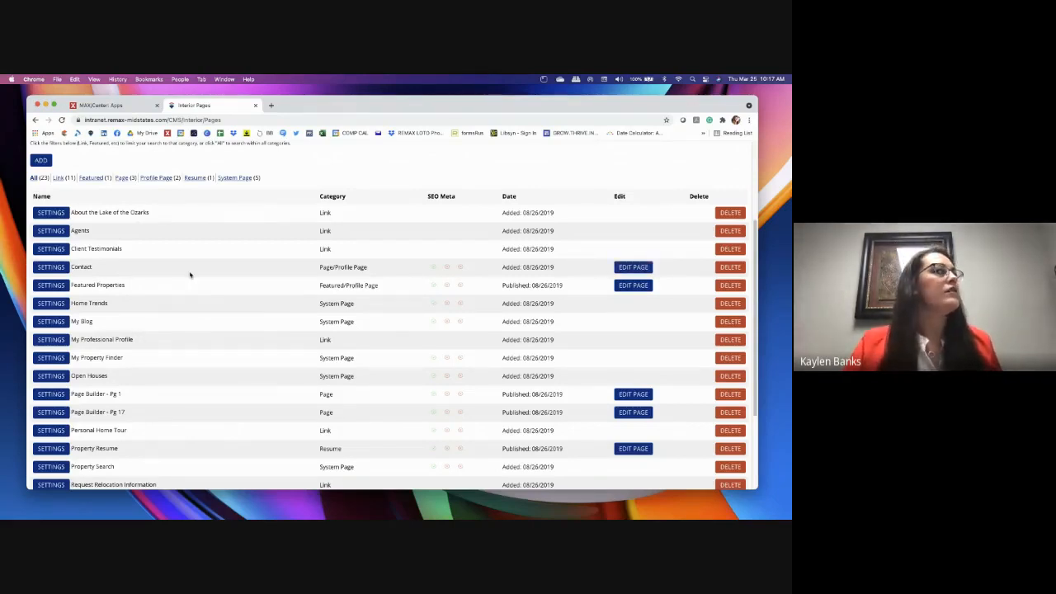
scroll(190, 275, "down", 2)
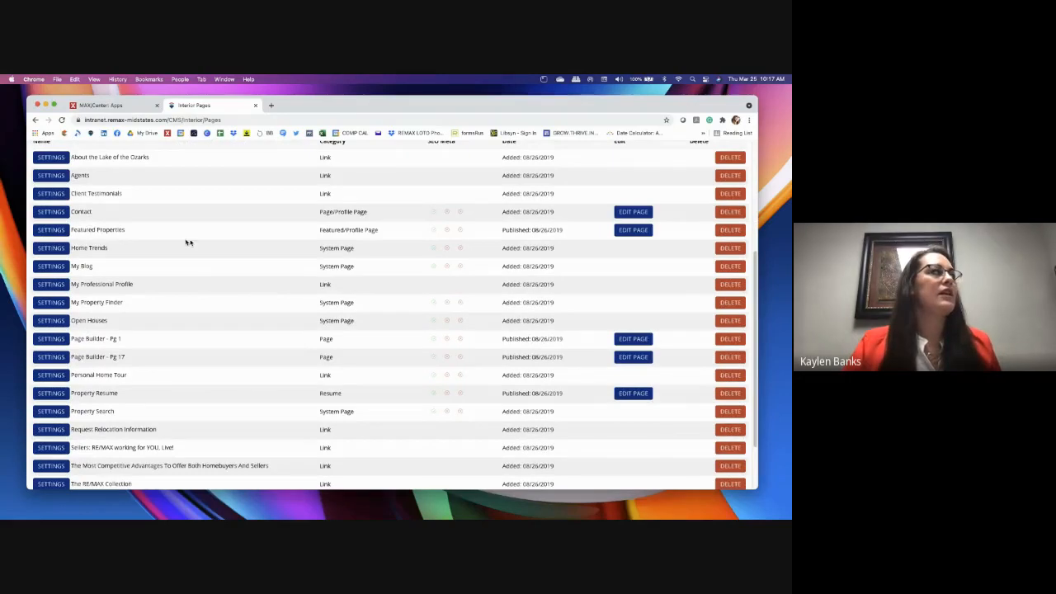
left_click(635, 231)
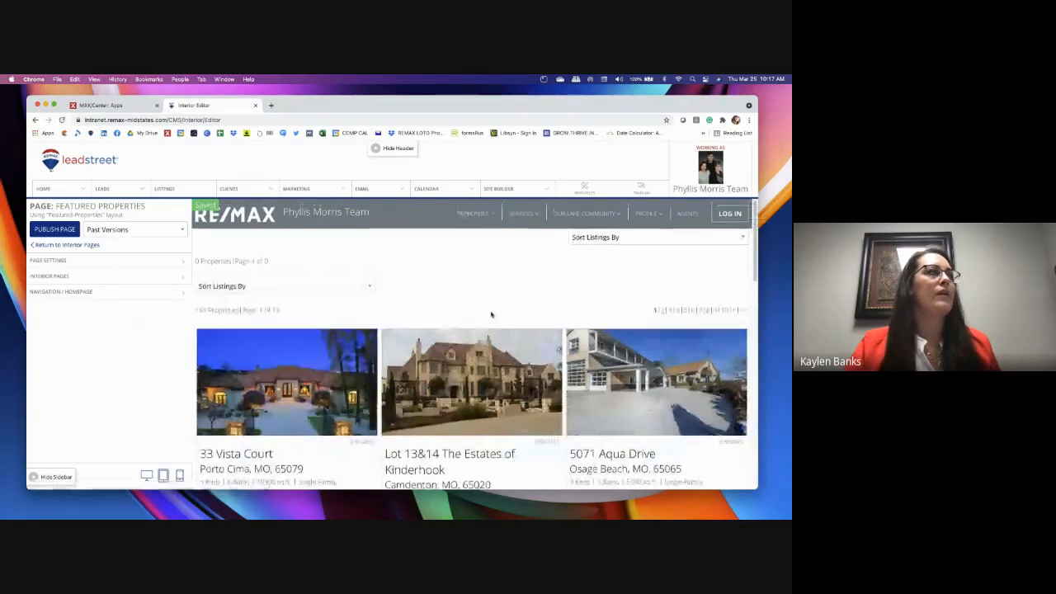
scroll(491, 314, "down", 1)
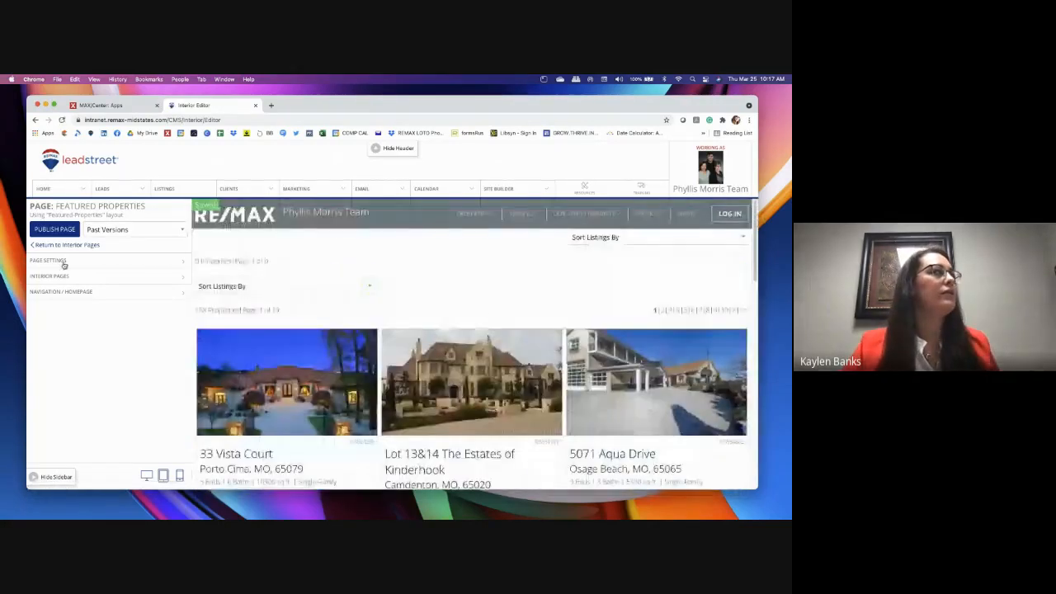
left_click(48, 260)
left_click(88, 263)
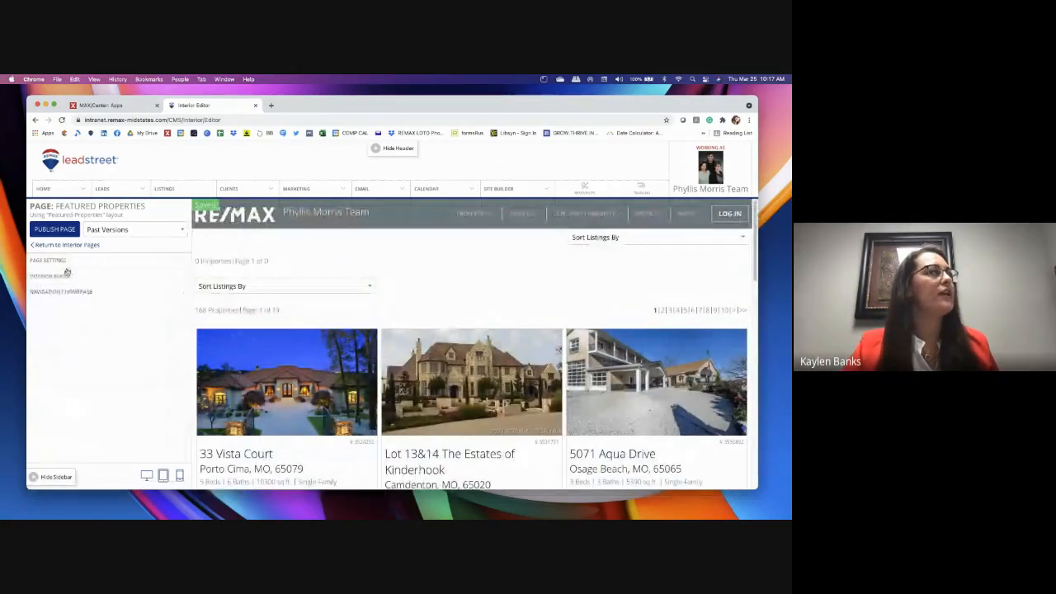
View the Featured Properties listing source, property type, price and sorting options, and close them without saving changes
left_click(66, 276)
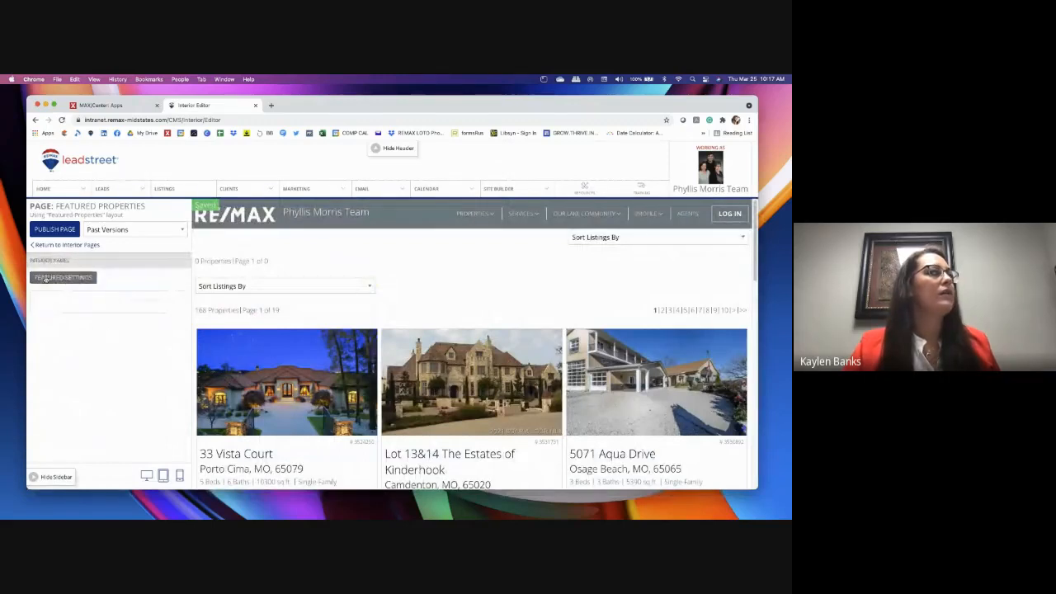
left_click(47, 278)
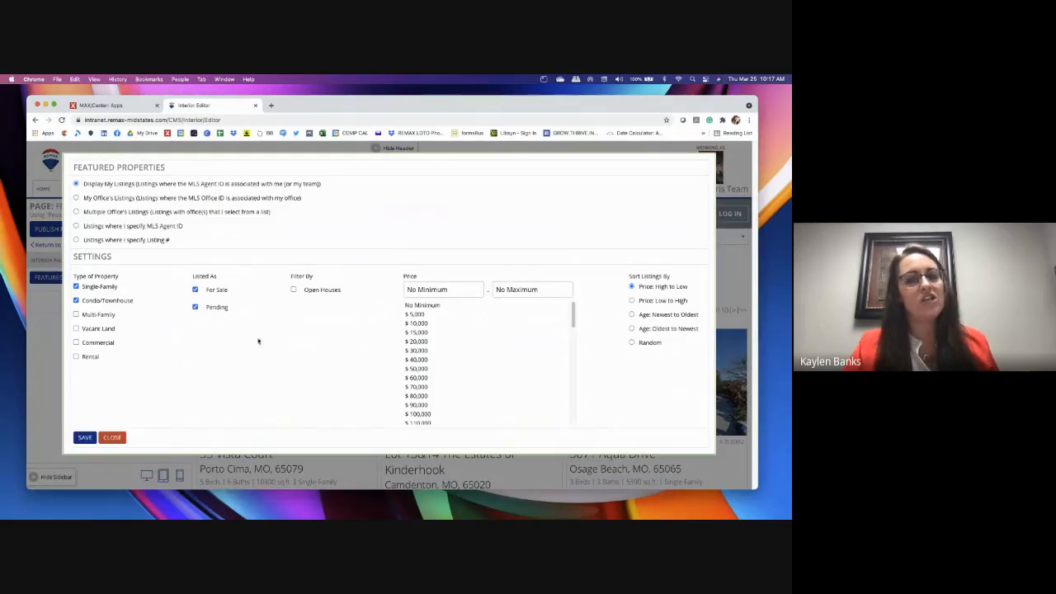
left_click(113, 438)
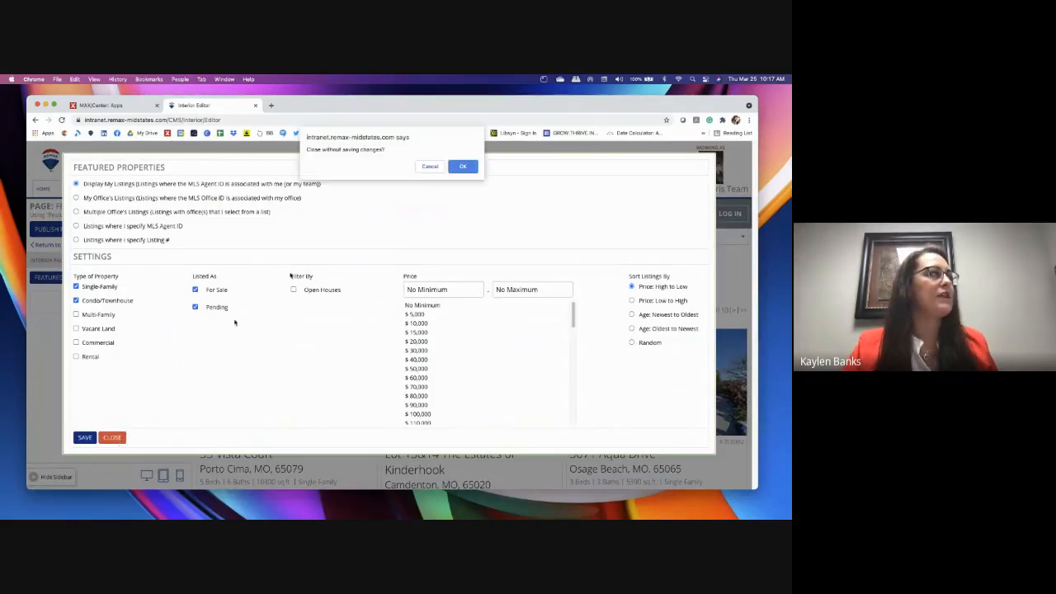
left_click(464, 167)
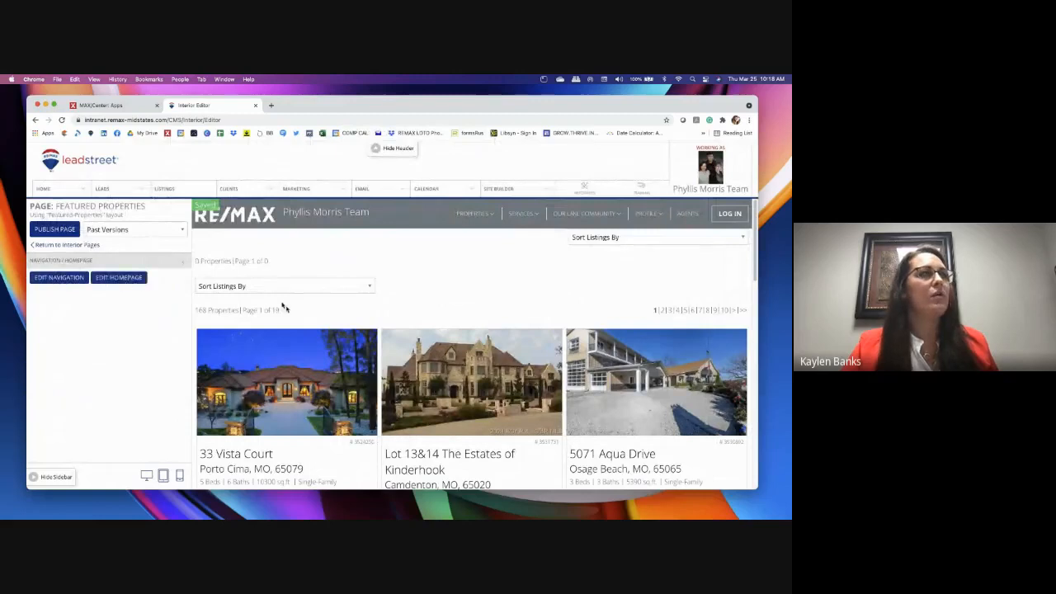
Return to the interior pages list and review its pages, categories and which ones can be edited
mouse_move(666, 216)
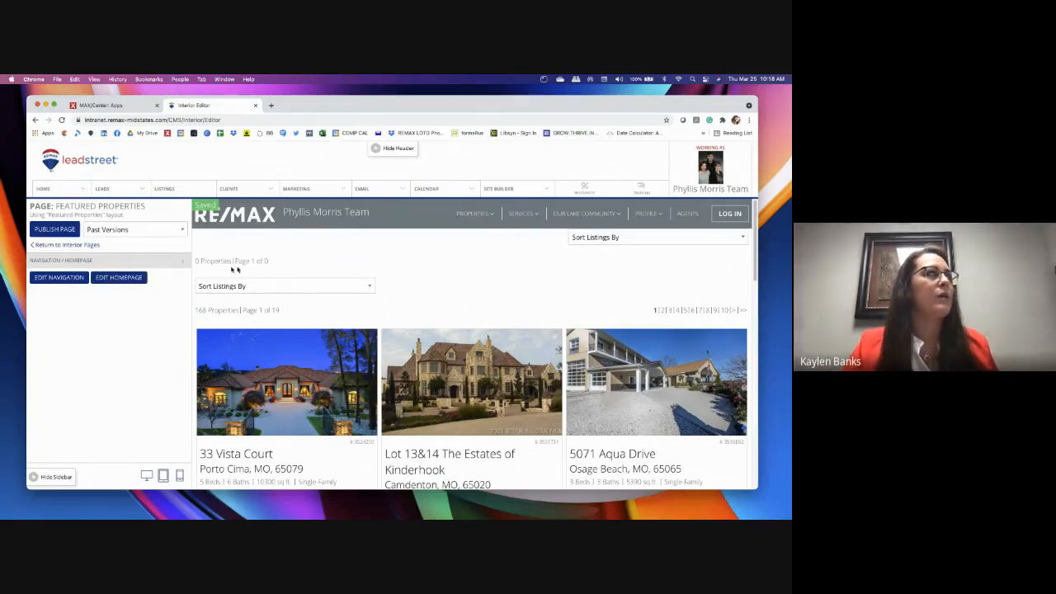
mouse_move(503, 195)
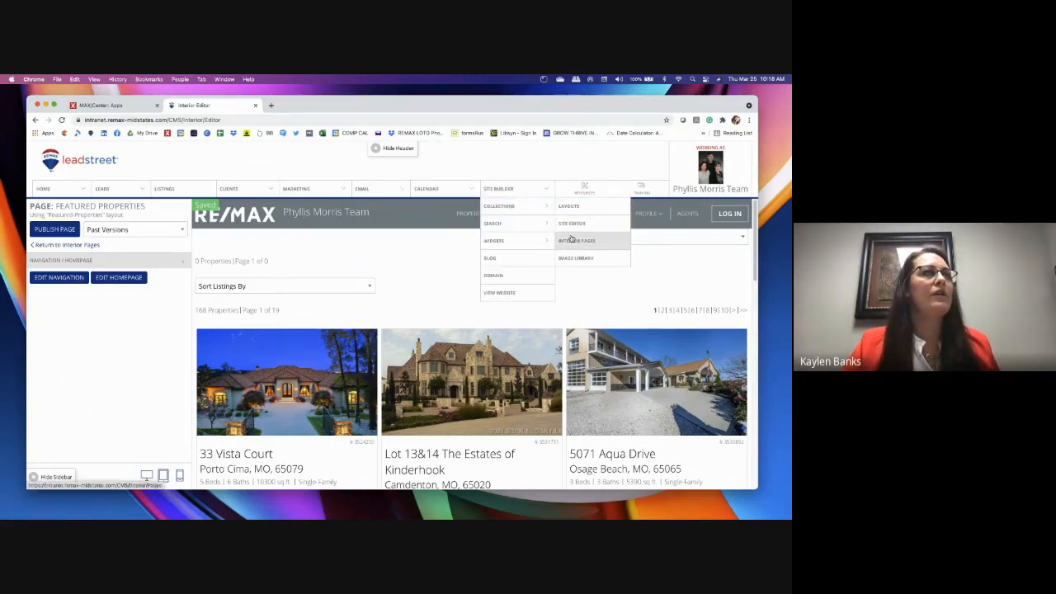
left_click(572, 239)
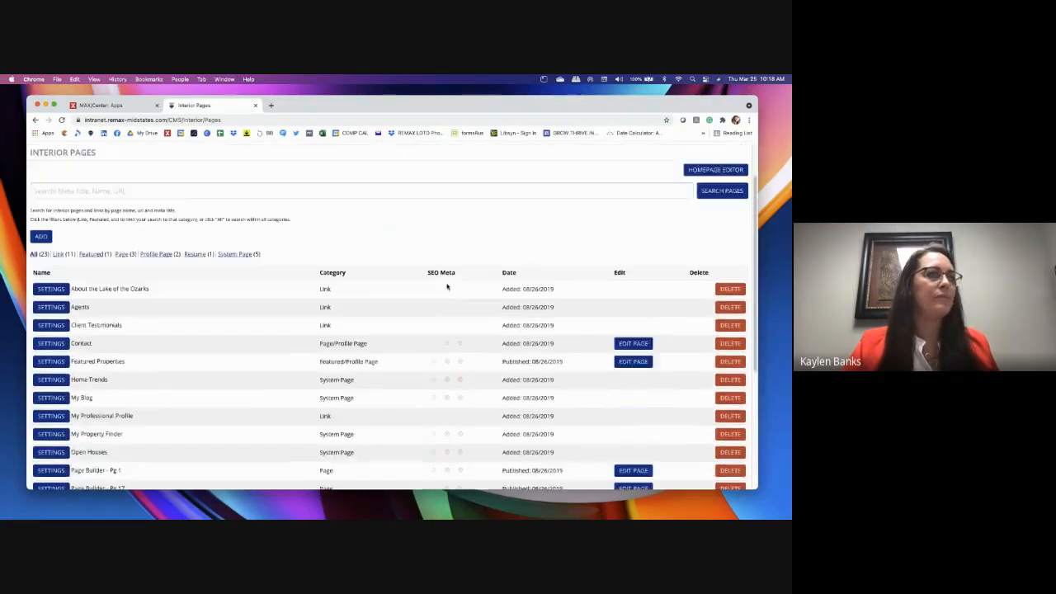
scroll(446, 286, "down", 2)
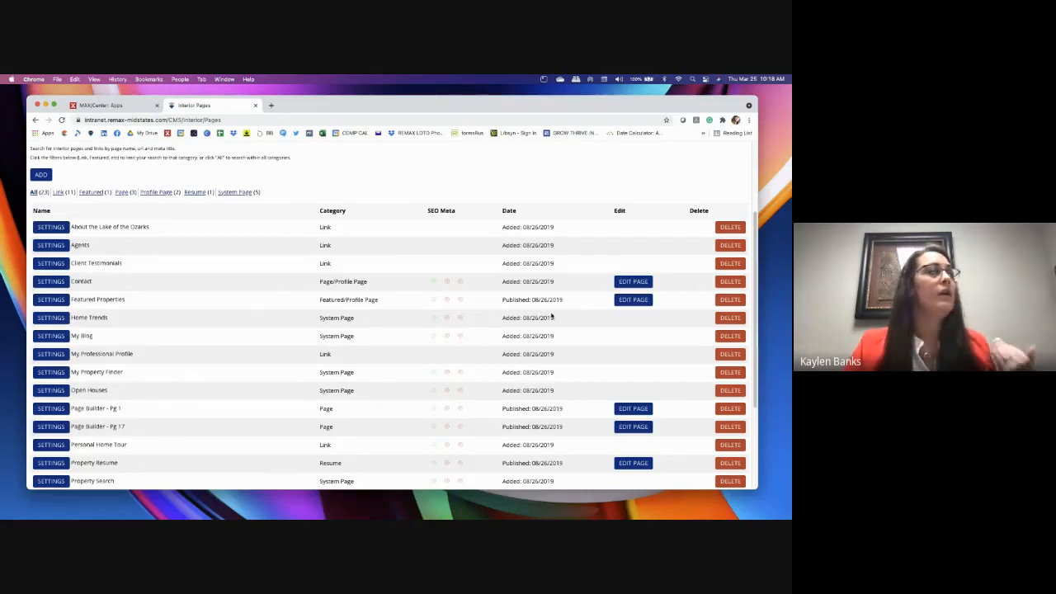
scroll(570, 335, "down", 1)
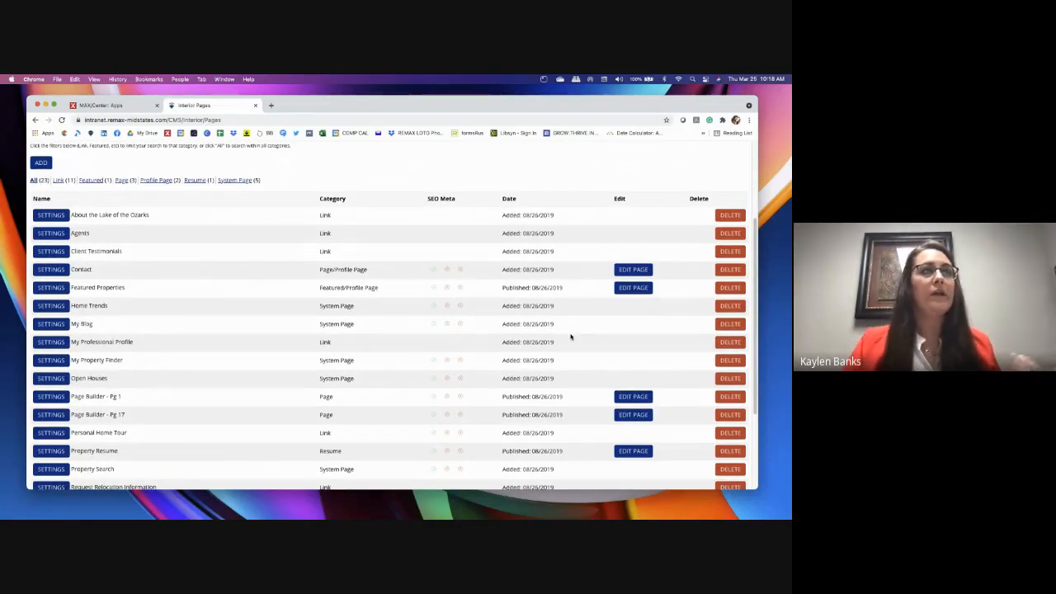
scroll(570, 335, "down", 3)
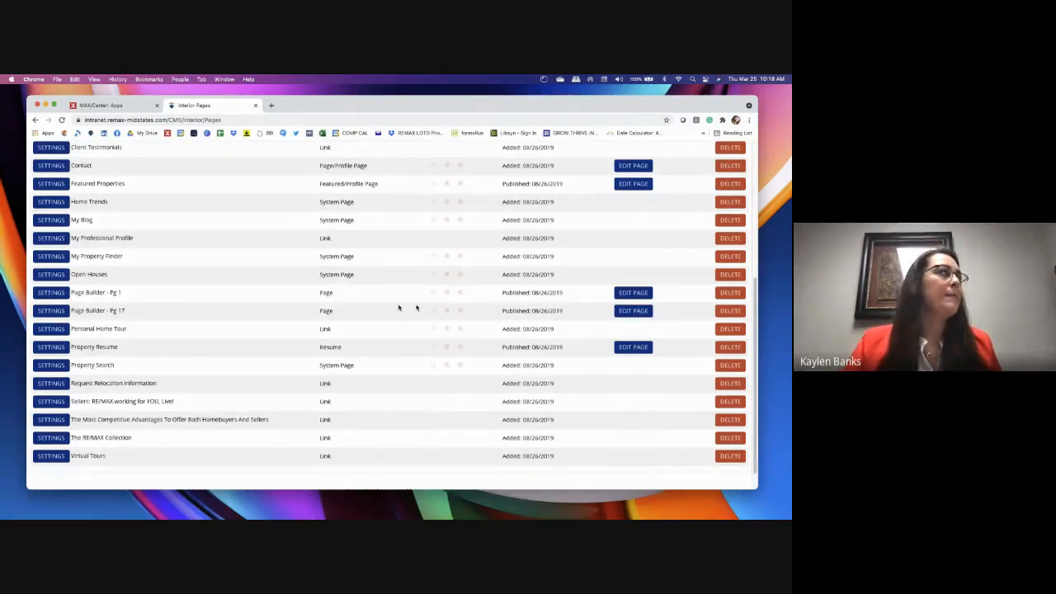
scroll(263, 295, "up", 1)
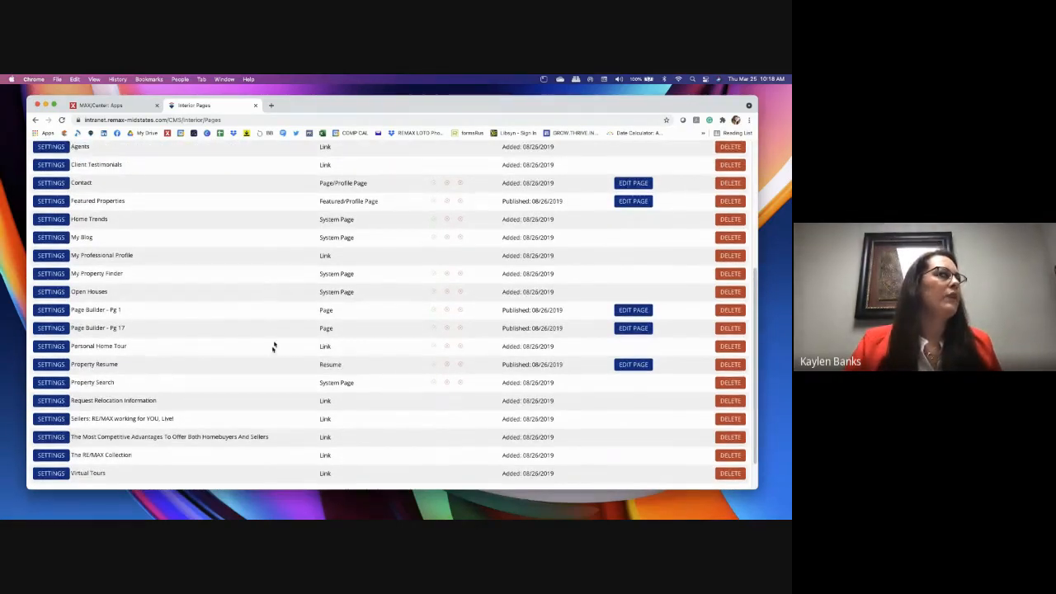
scroll(172, 366, "up", 1)
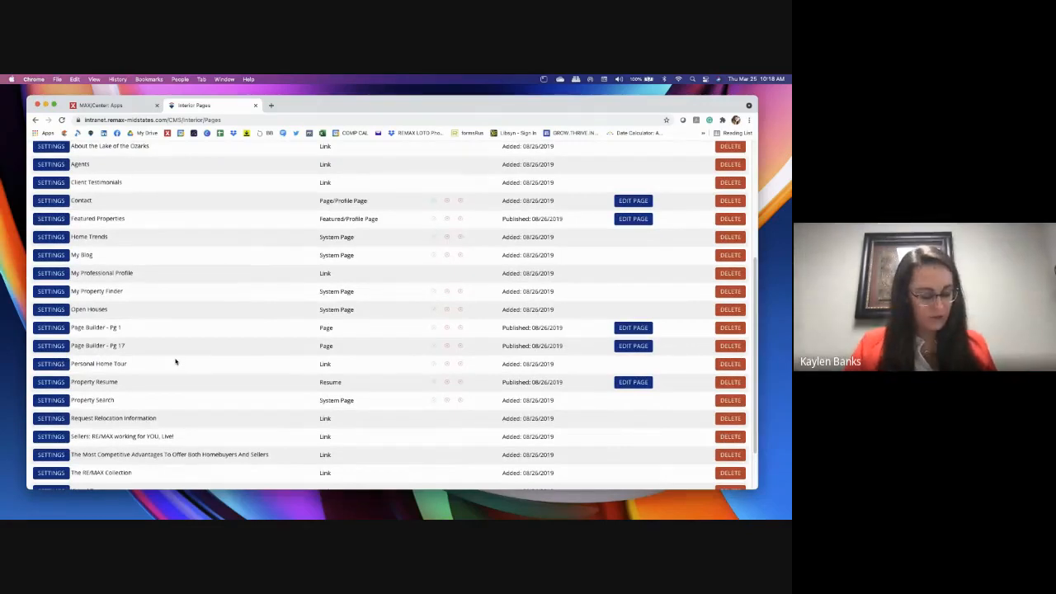
scroll(175, 362, "up", 10)
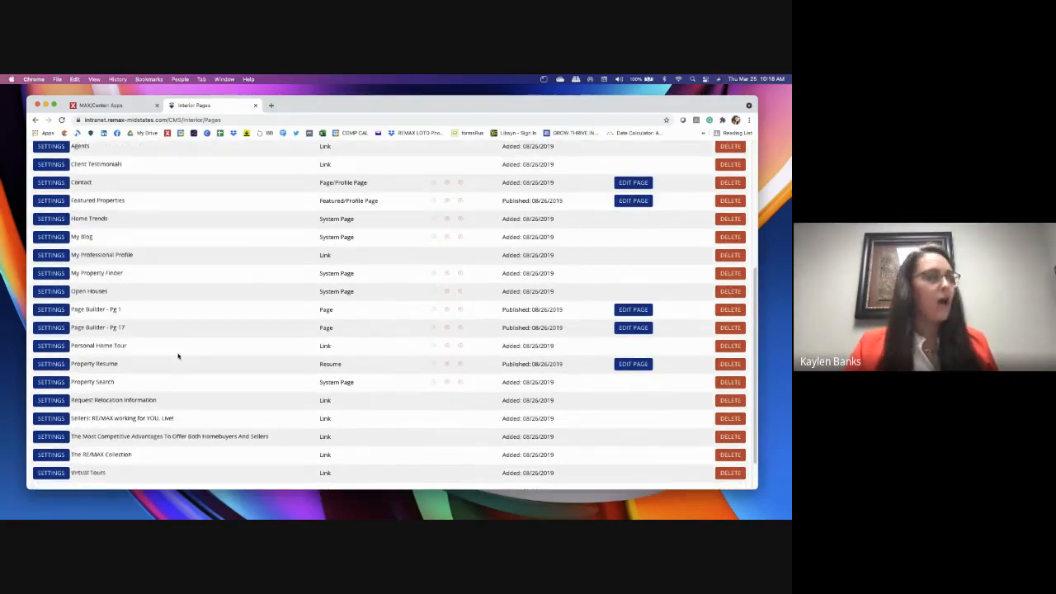
Open the team's live website, review the home page down to the contact footer, and close the site
mouse_move(513, 192)
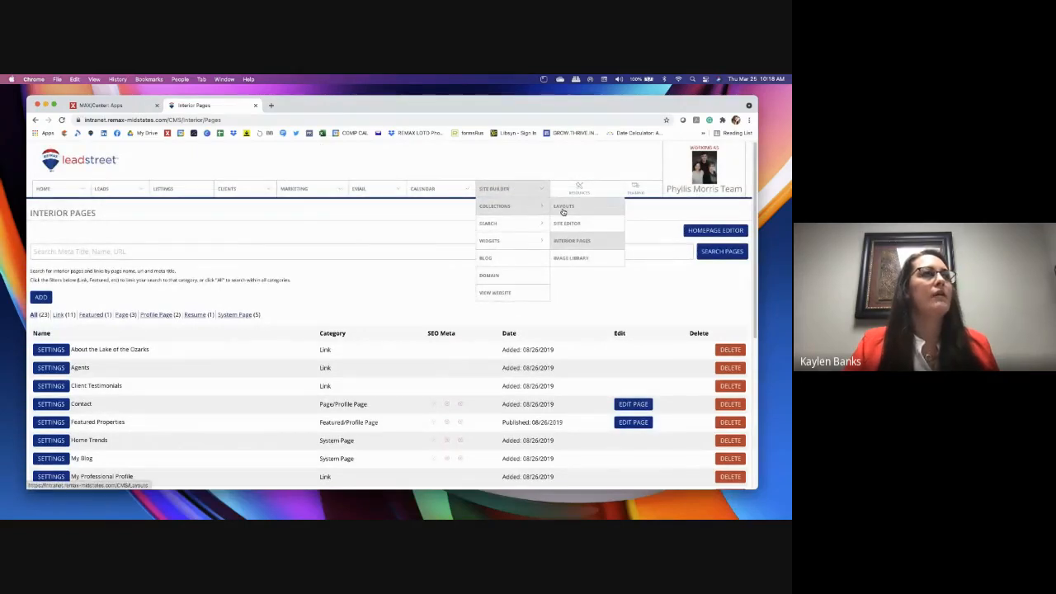
left_click(497, 293)
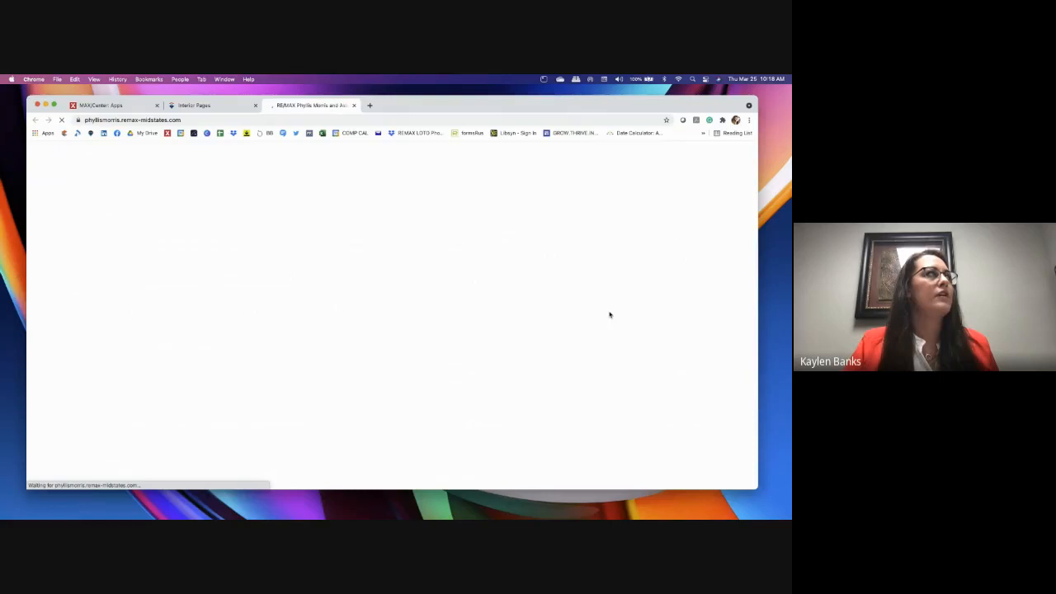
scroll(609, 311, "down", 15)
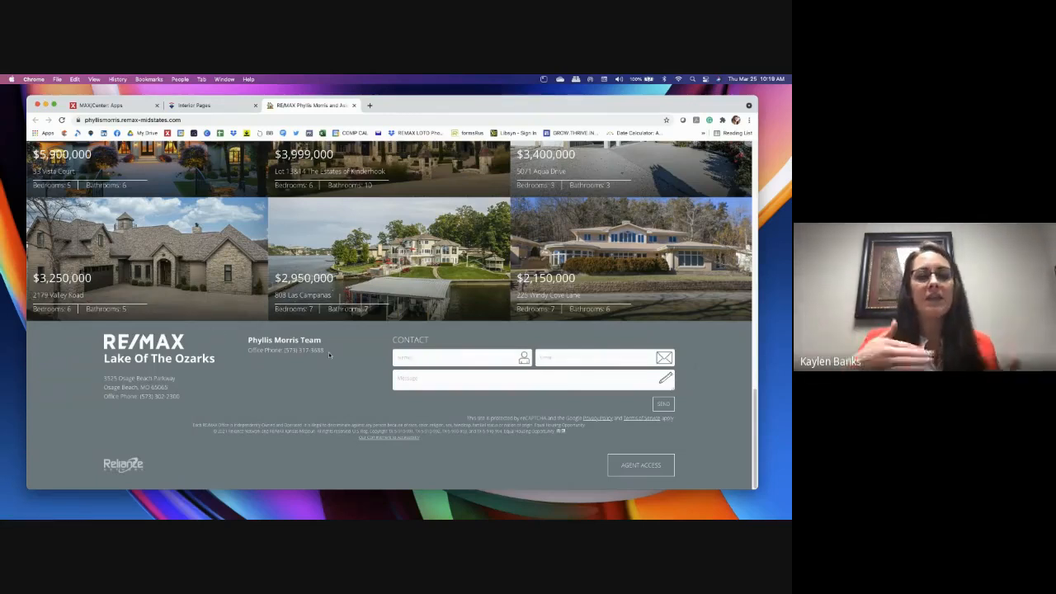
scroll(363, 240, "up", 3)
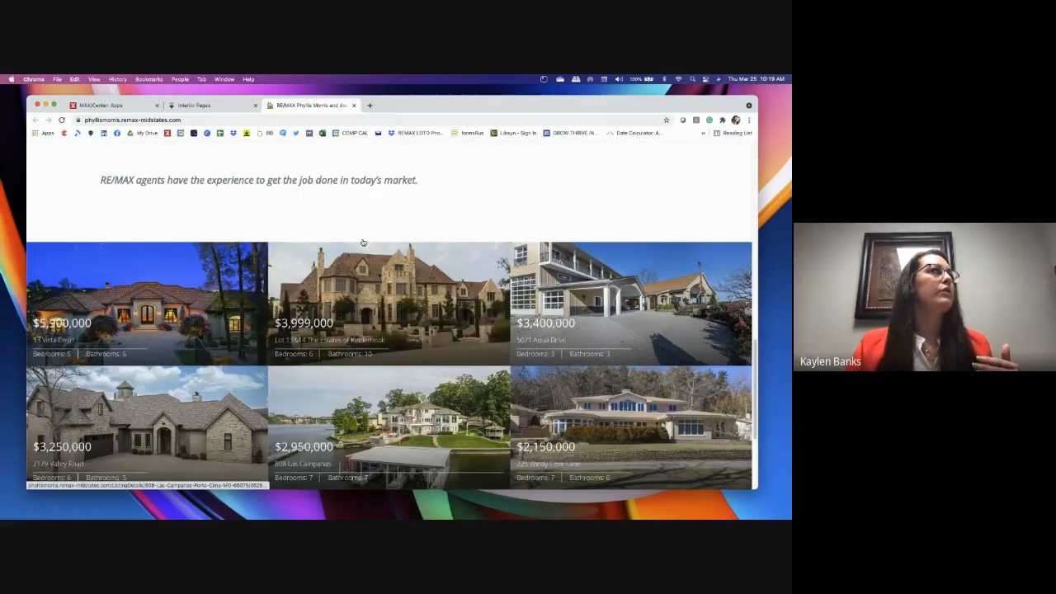
scroll(363, 242, "up", 10)
left_click(355, 105)
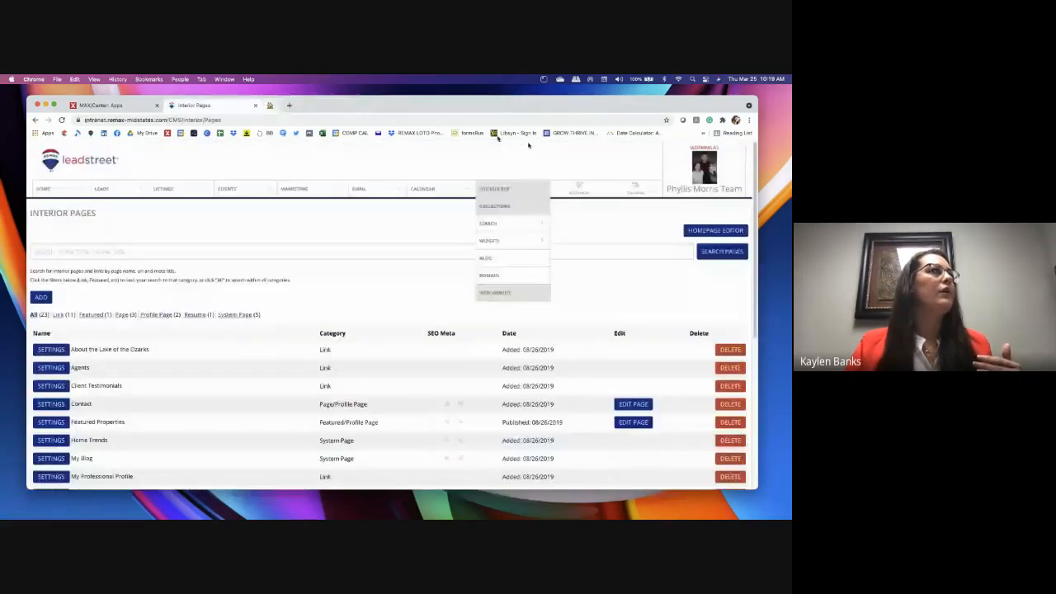
Open the team's account profile and review its email, phone display, team photo, instant lead acceptance and social network link settings
mouse_move(635, 188)
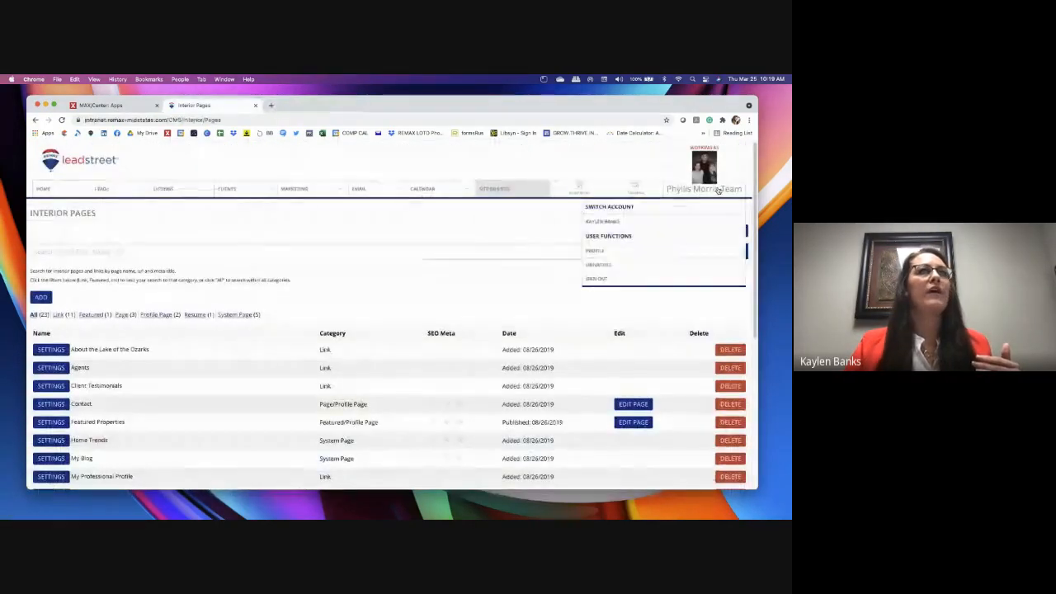
left_click(598, 254)
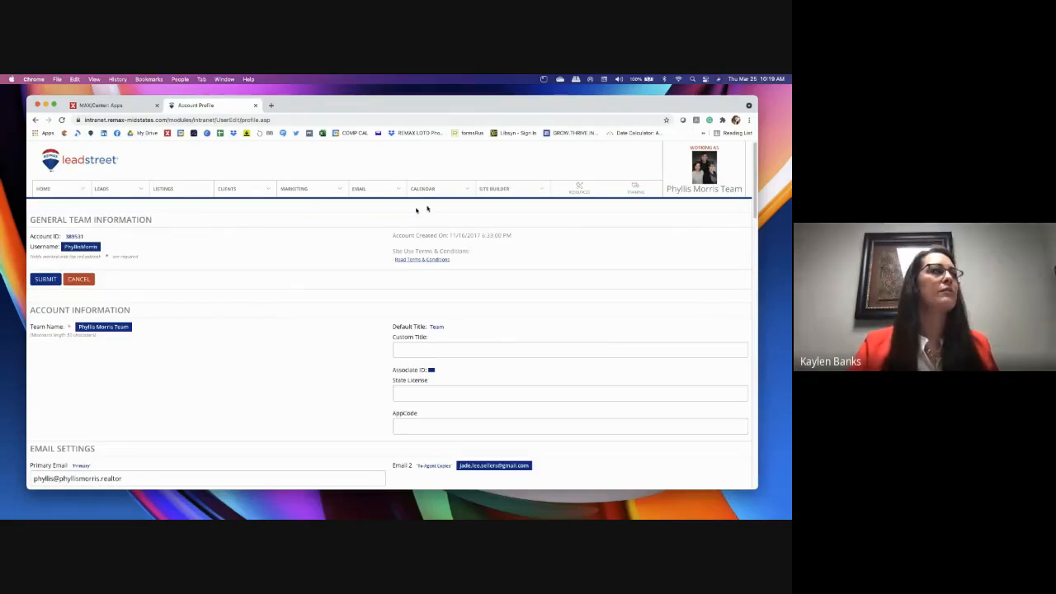
scroll(289, 302, "down", 5)
scroll(288, 304, "down", 2)
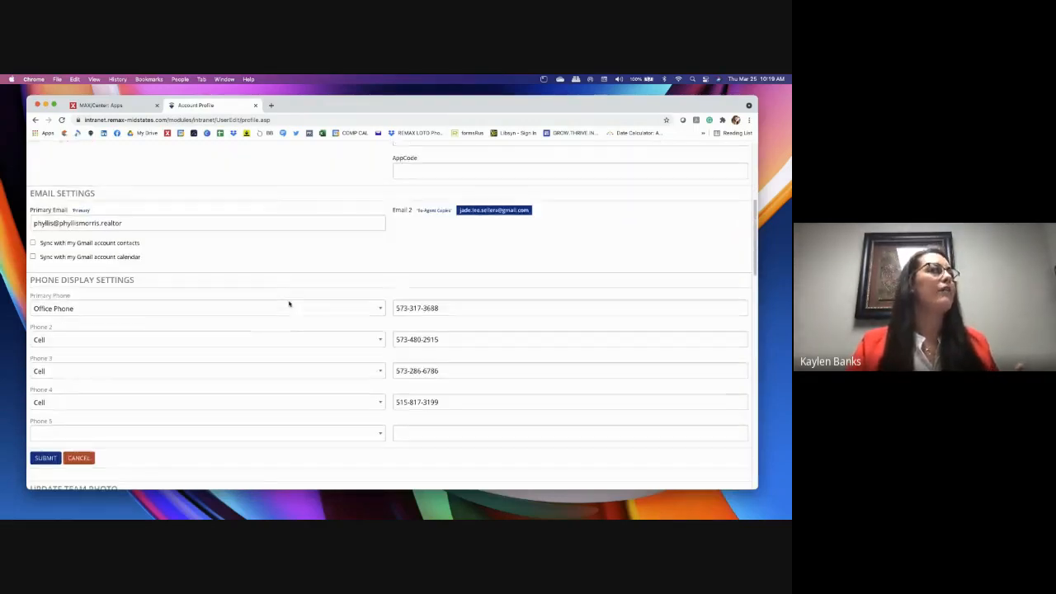
scroll(443, 355, "down", 6)
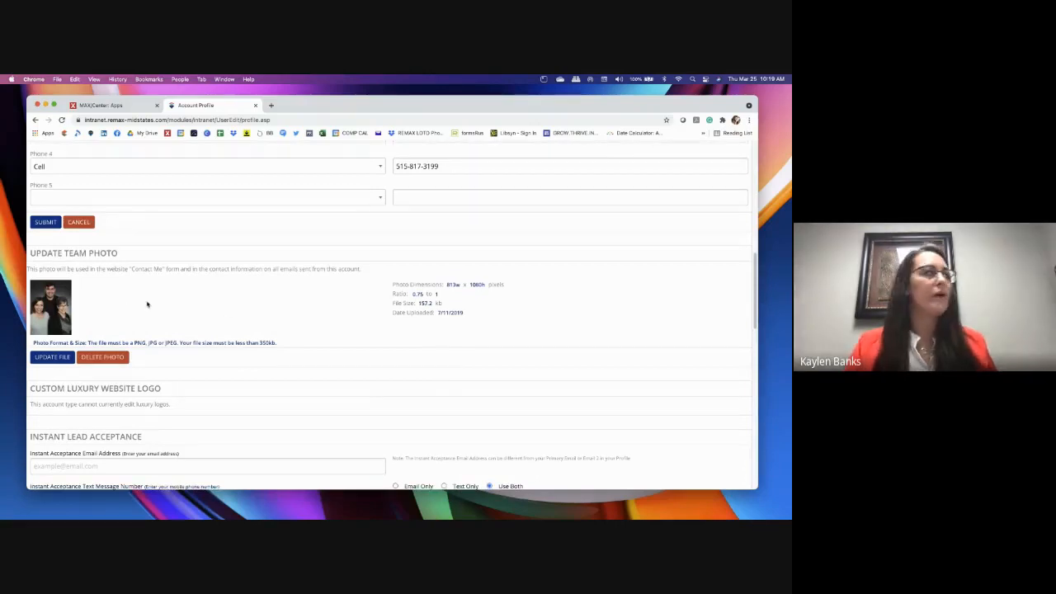
scroll(153, 306, "down", 3)
scroll(197, 317, "down", 6)
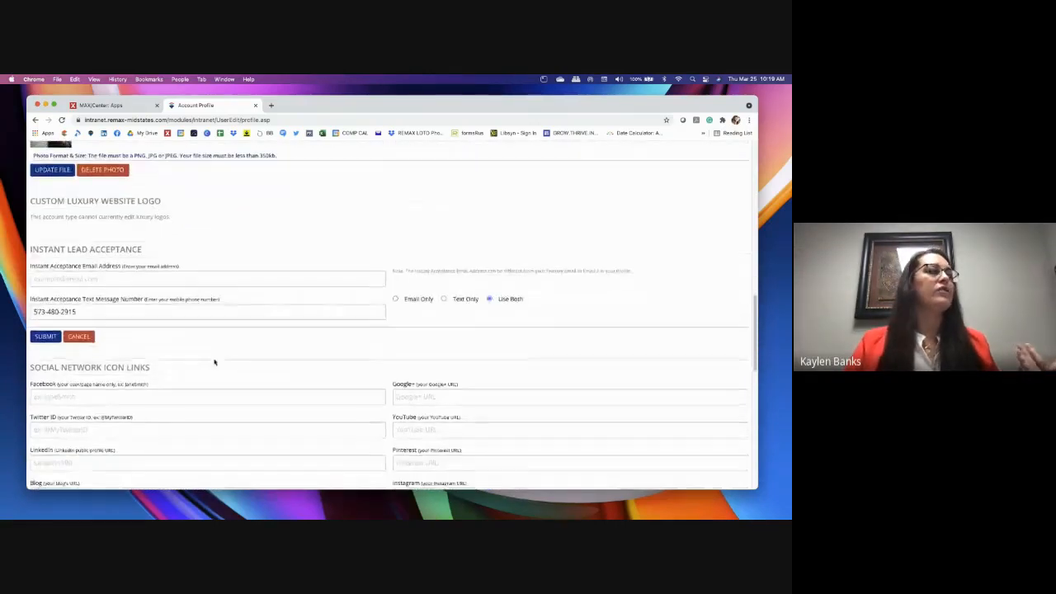
scroll(519, 316, "up", 15)
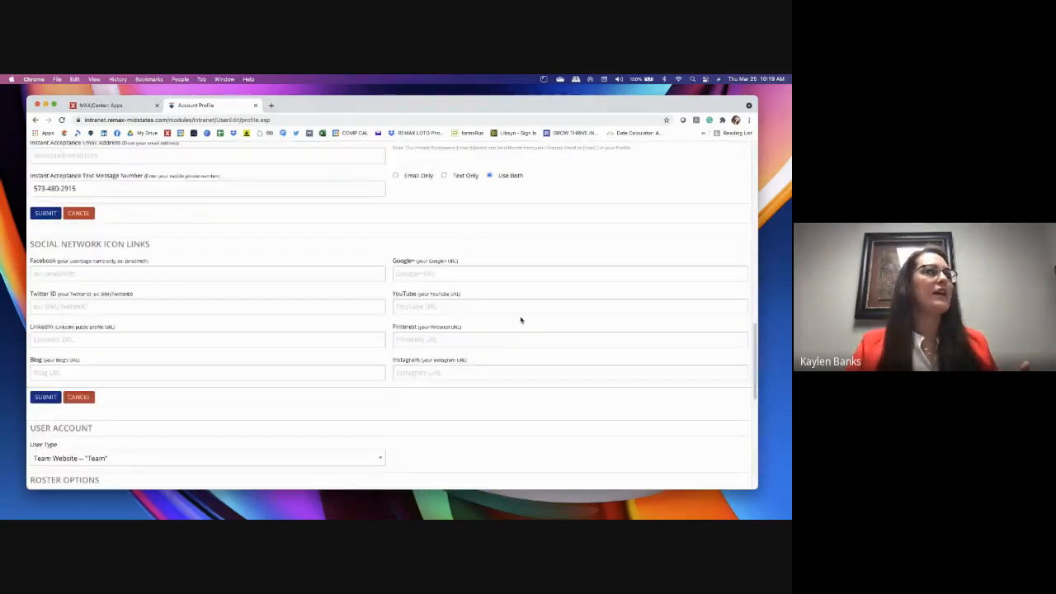
scroll(519, 316, "up", 6)
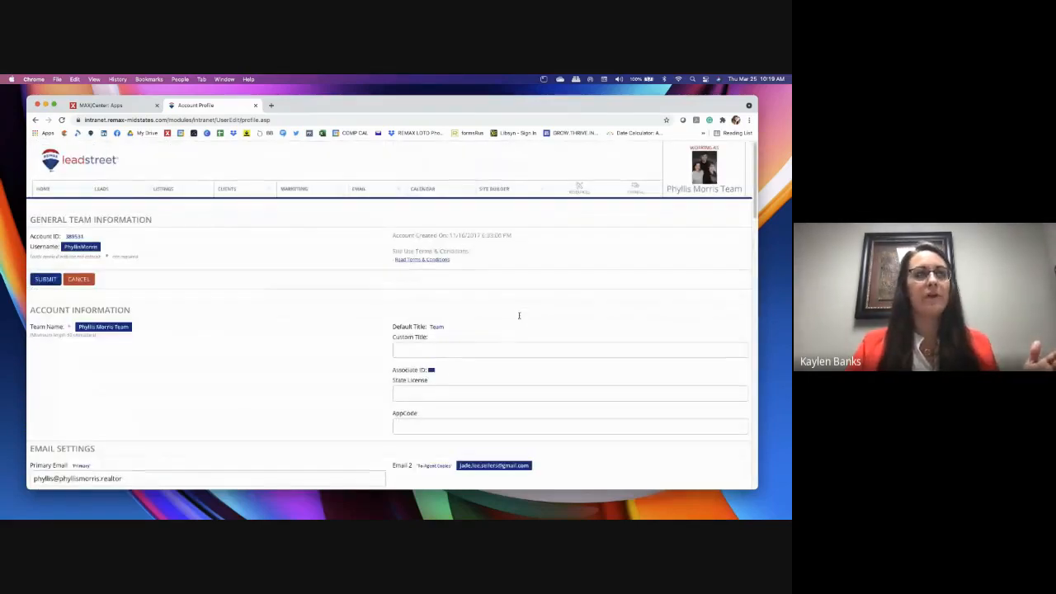
Leave the account profile and open the site builder's Layouts collection with all designs
mouse_move(707, 189)
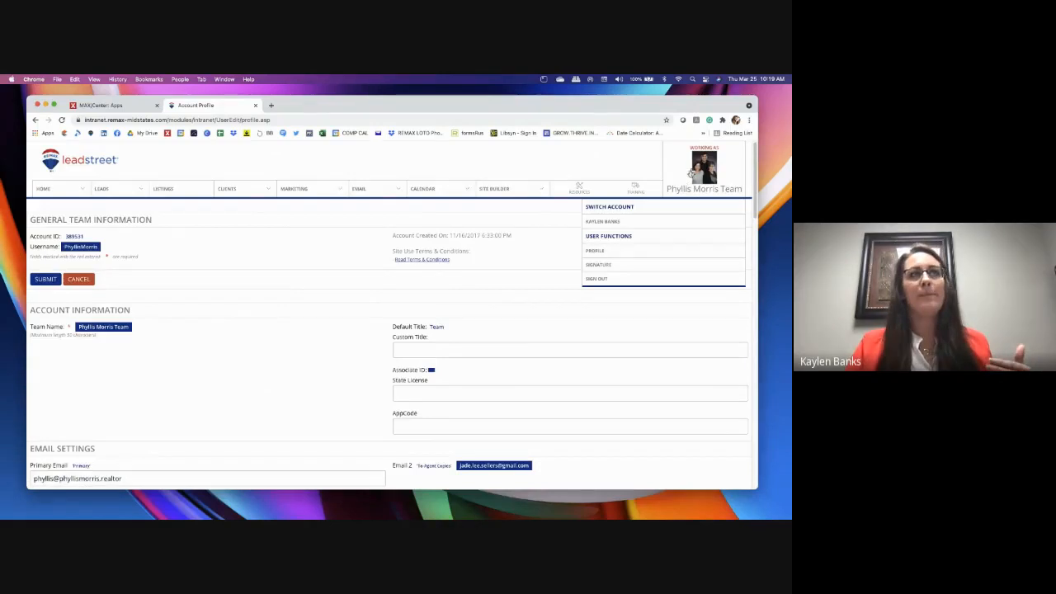
mouse_move(502, 191)
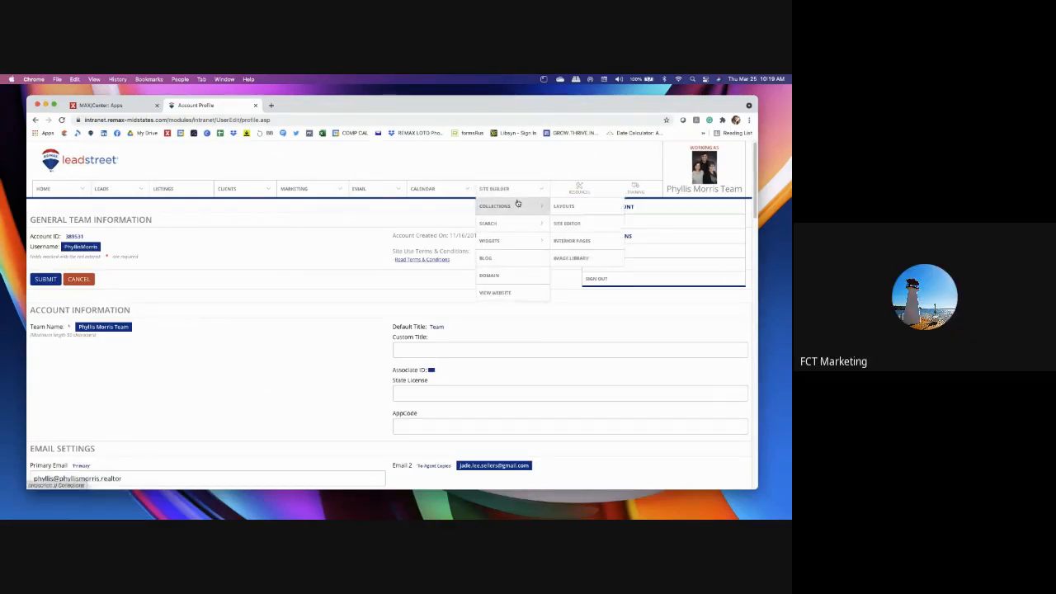
left_click(567, 208)
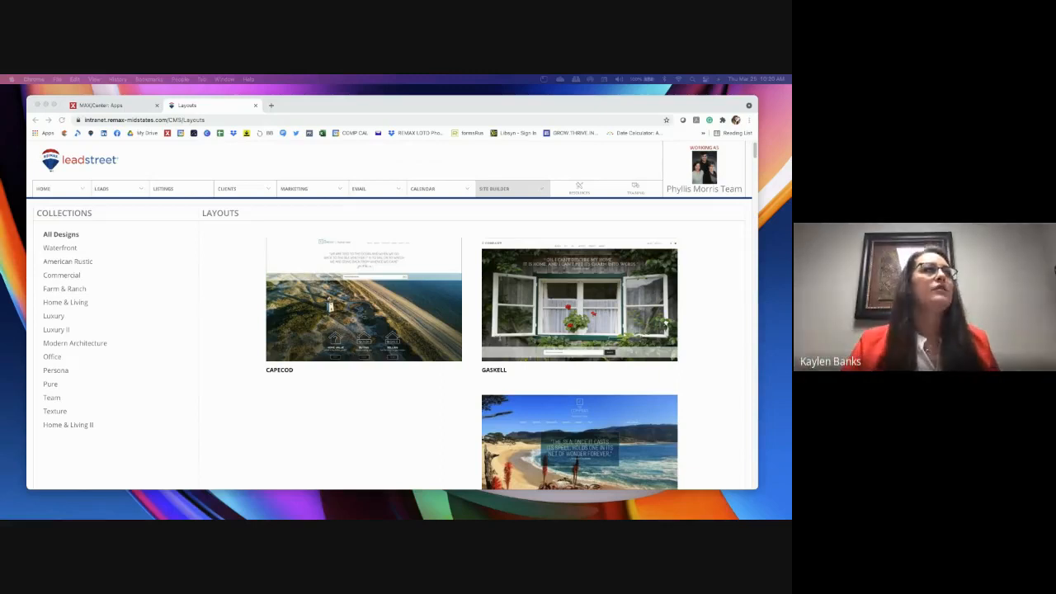
Open the site builder's Image Library and browse the stock images through the city series
left_click(523, 188)
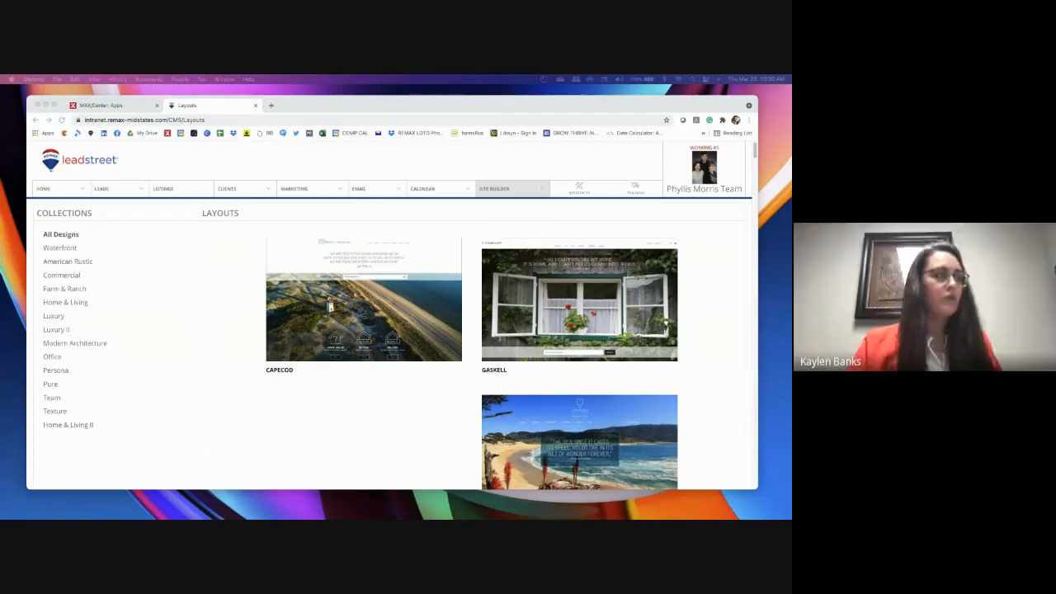
left_click(501, 190)
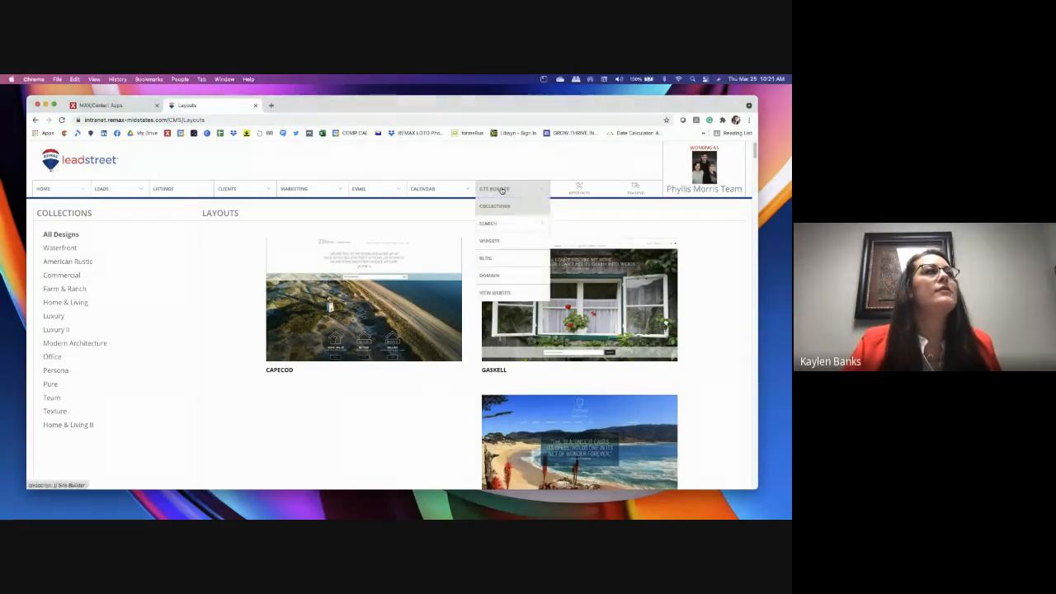
mouse_move(495, 206)
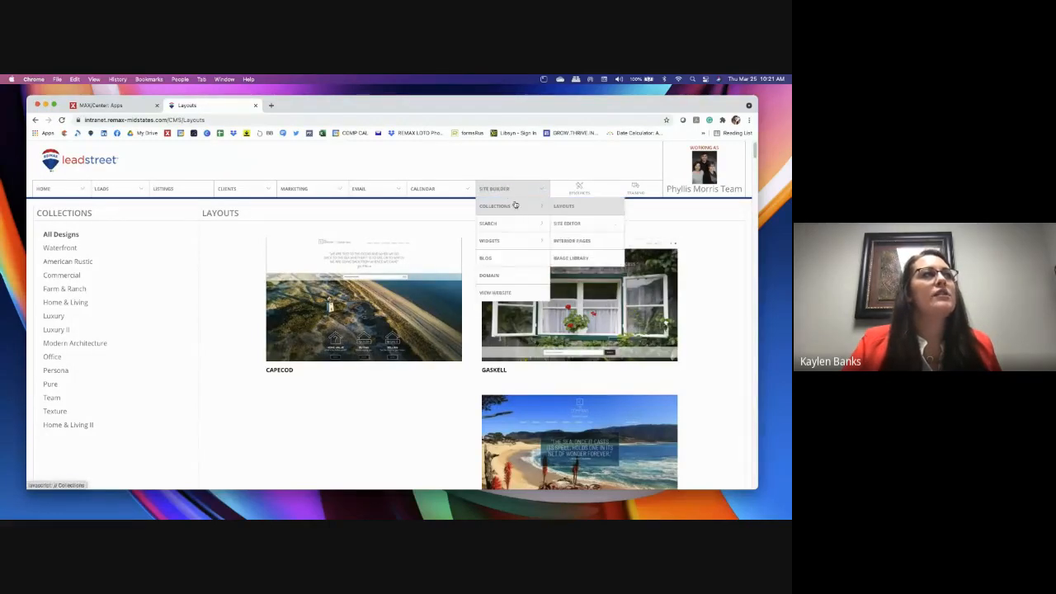
left_click(577, 258)
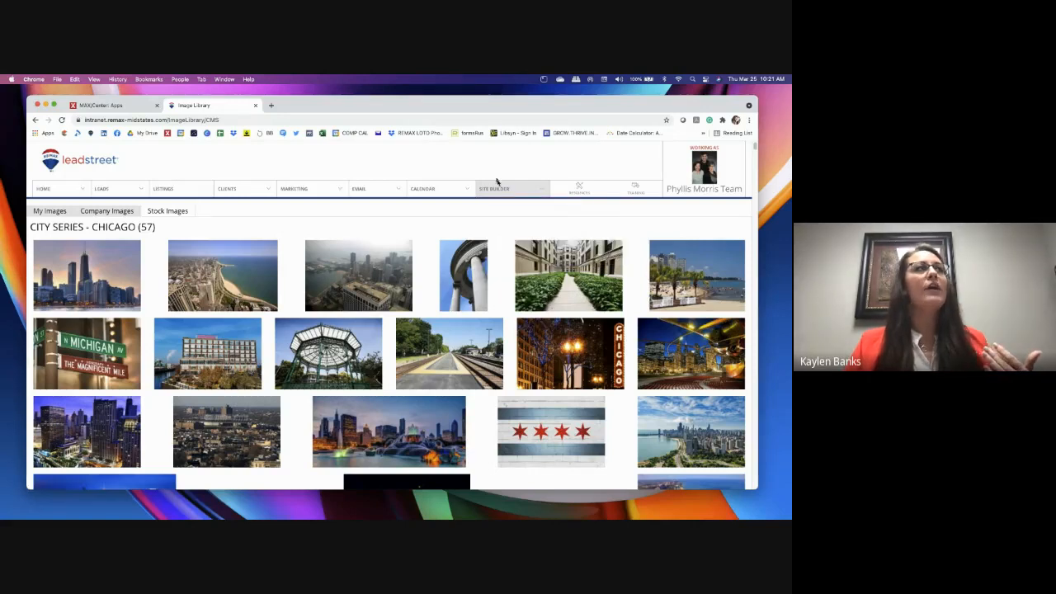
mouse_move(395, 186)
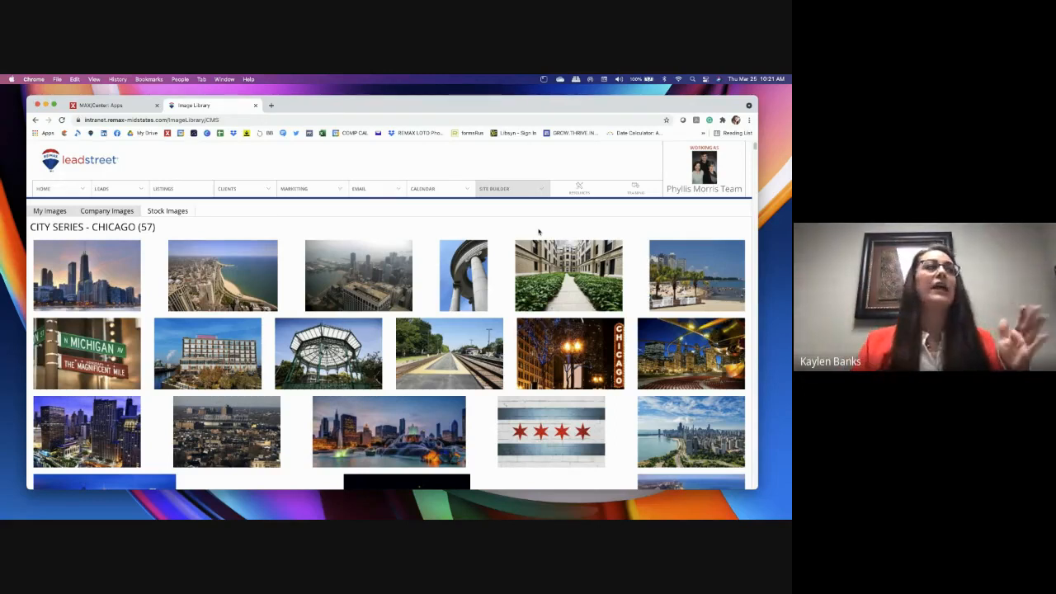
scroll(517, 342, "down", 1)
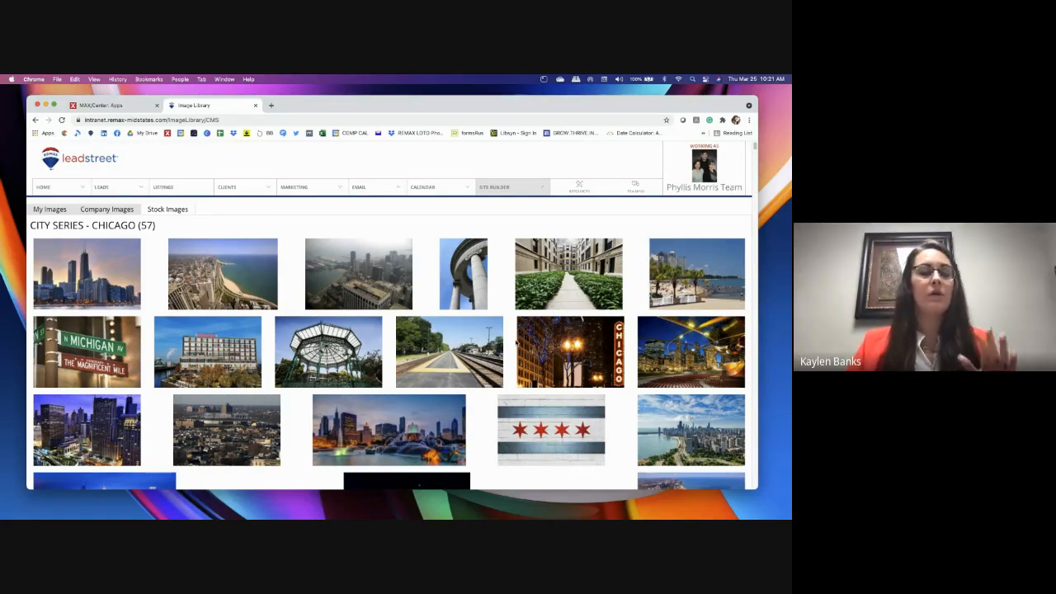
scroll(516, 343, "down", 3)
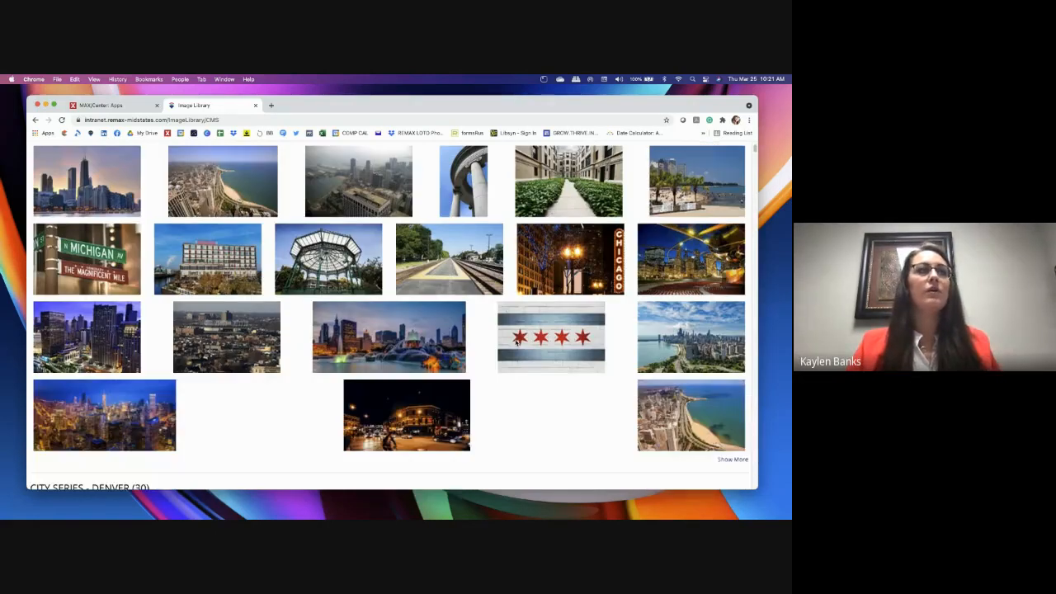
scroll(517, 342, "down", 5)
scroll(516, 342, "down", 8)
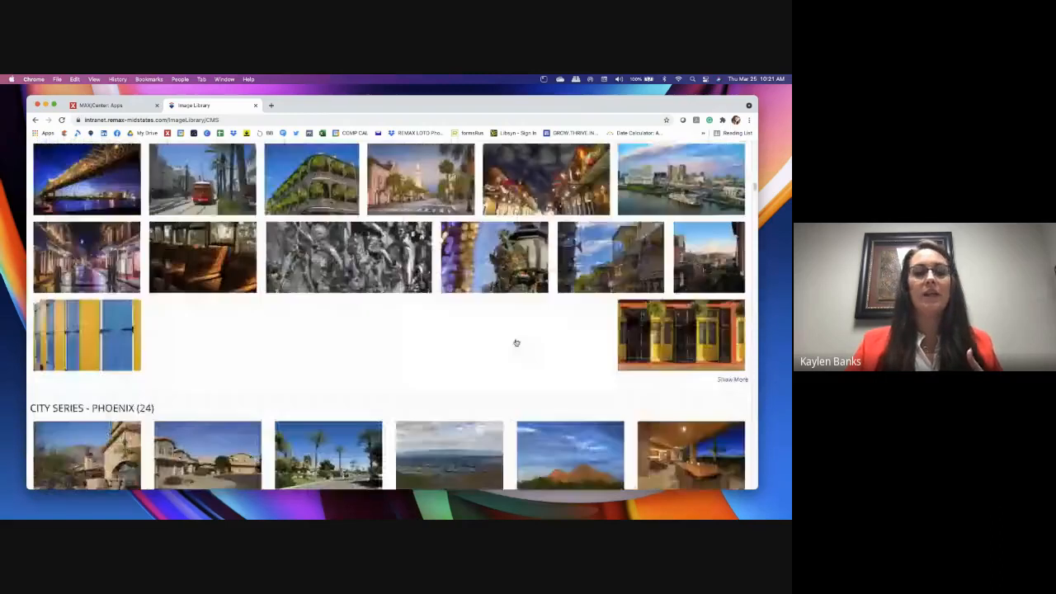
scroll(516, 340, "up", 10)
scroll(516, 339, "up", 15)
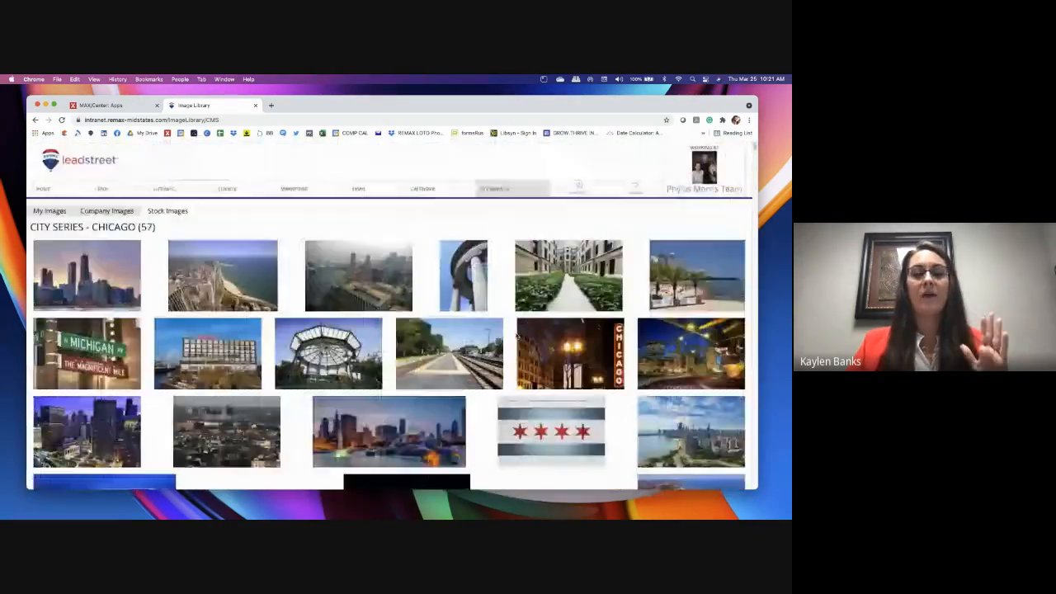
View the library's company images and the team's own My Images section
mouse_move(515, 188)
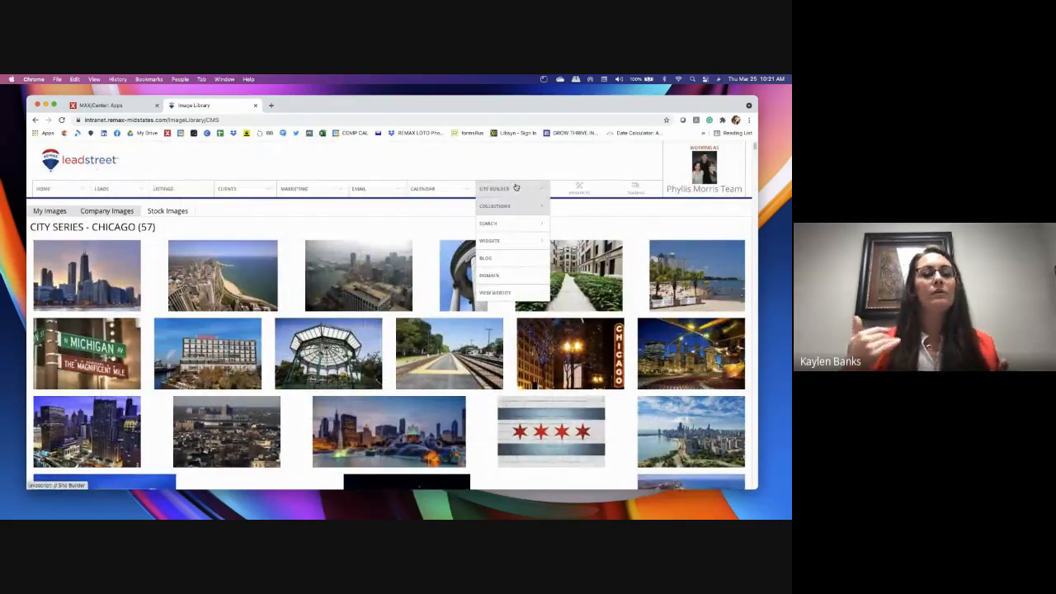
left_click(124, 211)
left_click(61, 212)
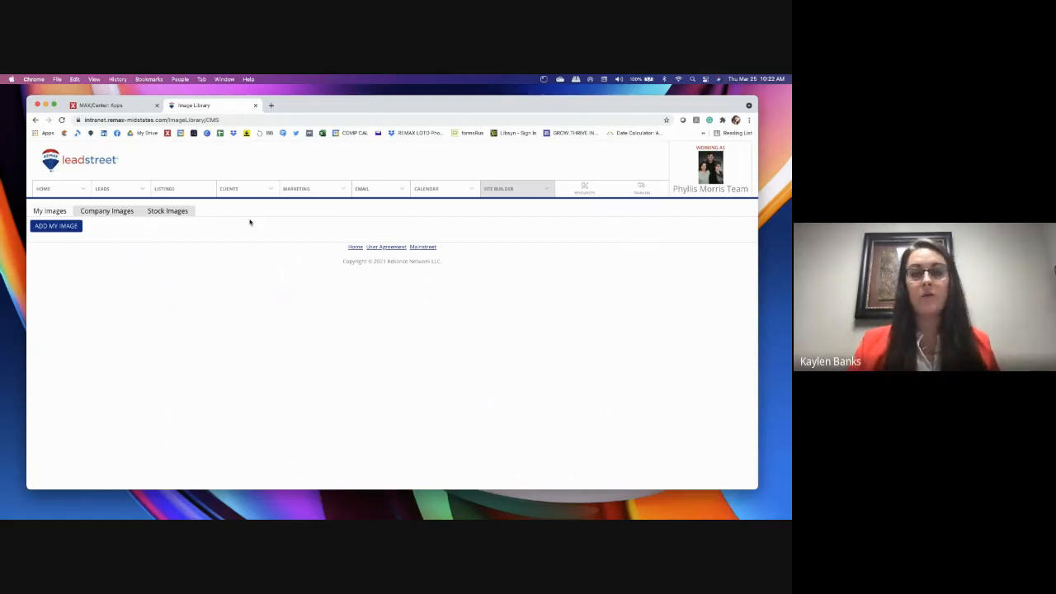
Return from the Image Library to the Layouts page and check which other Collections pages are available
mouse_move(533, 194)
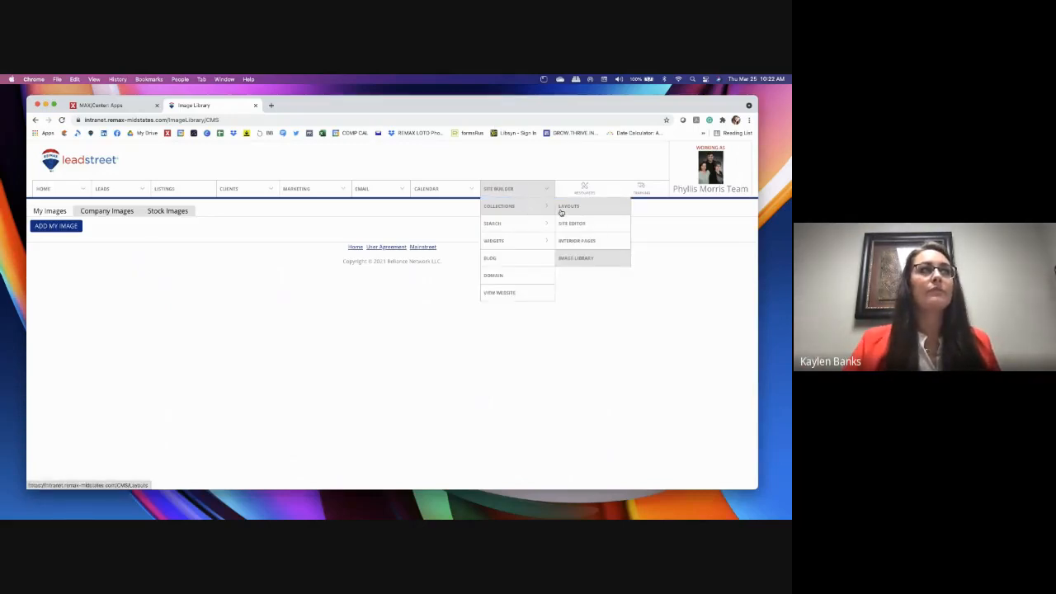
left_click(560, 210)
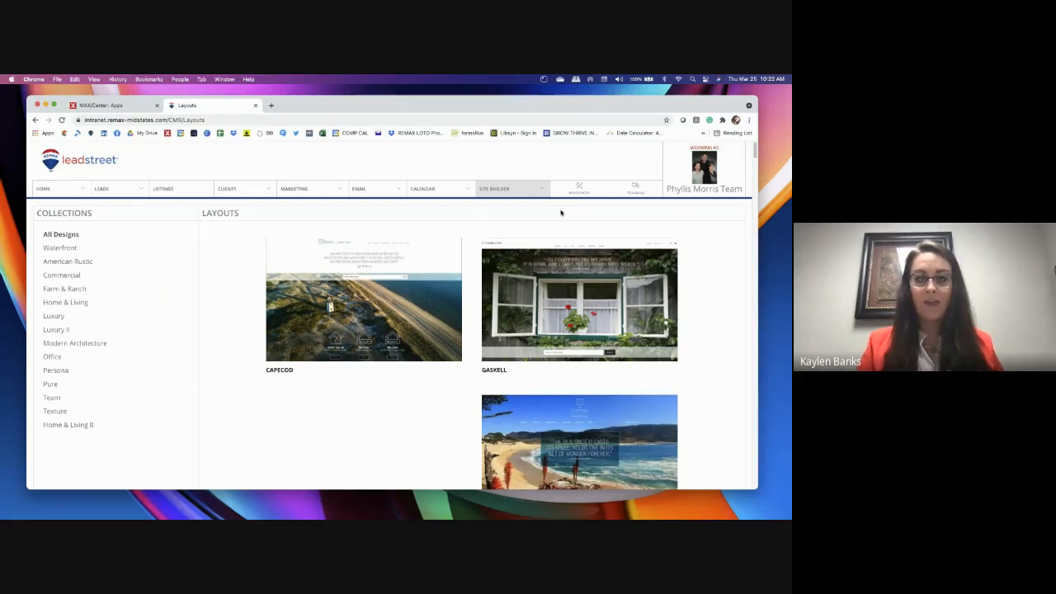
mouse_move(507, 213)
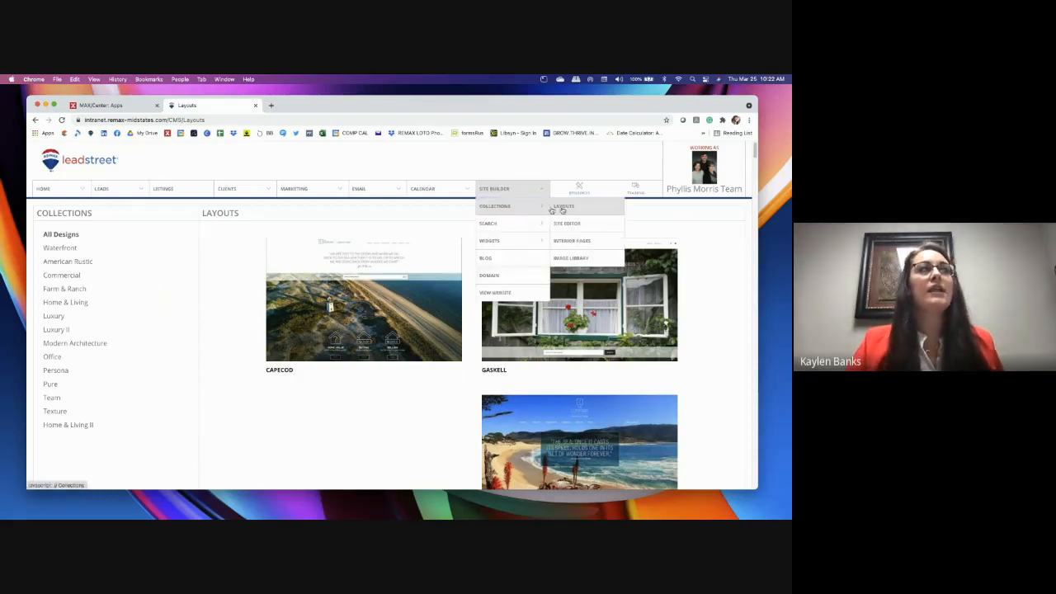